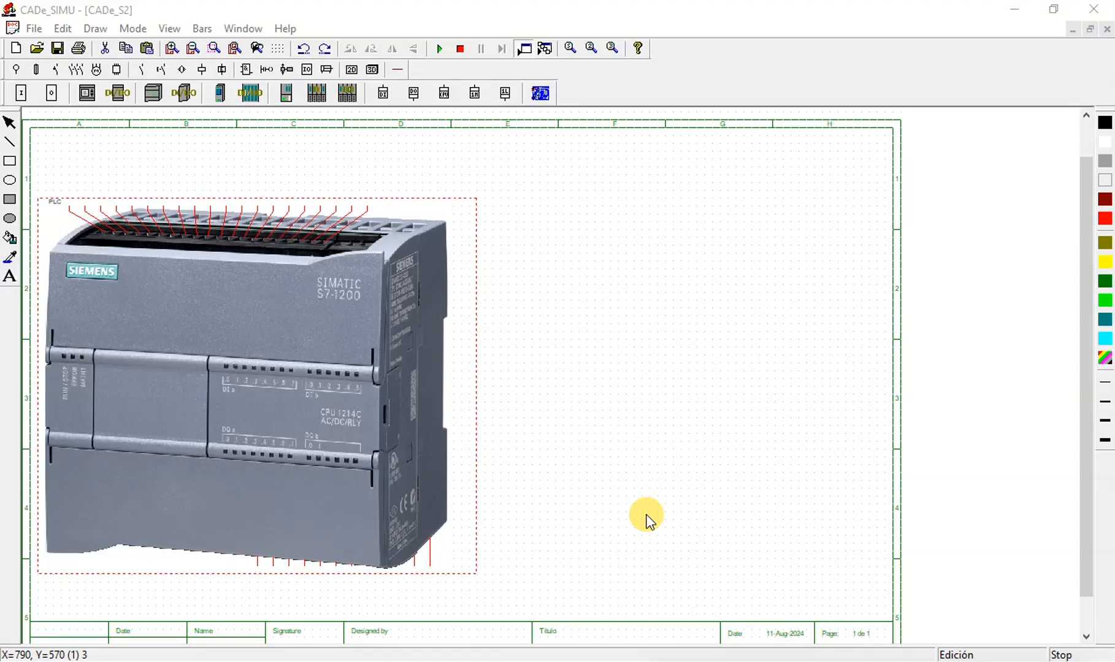
Step: Change the S7-1200 PLC's symbol type to Black and white
{"action": "right_click", "coordinate": [217, 309]}
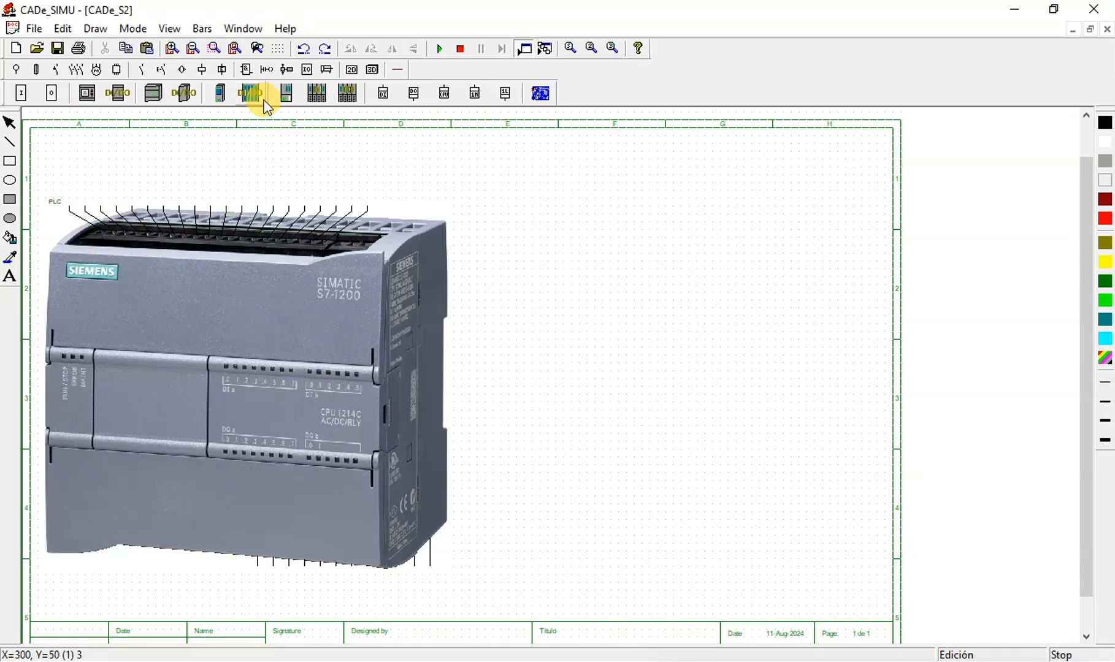
{"action": "double_click", "coordinate": [288, 336]}
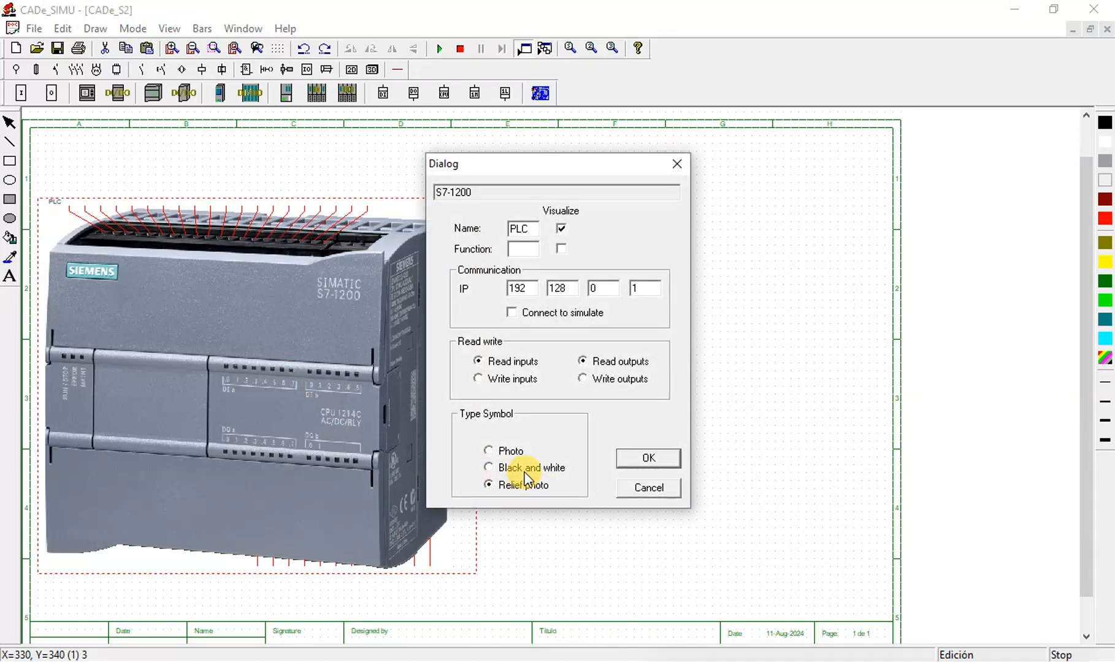
{"action": "left_click", "coordinate": [518, 466]}
{"action": "left_click", "coordinate": [621, 459]}
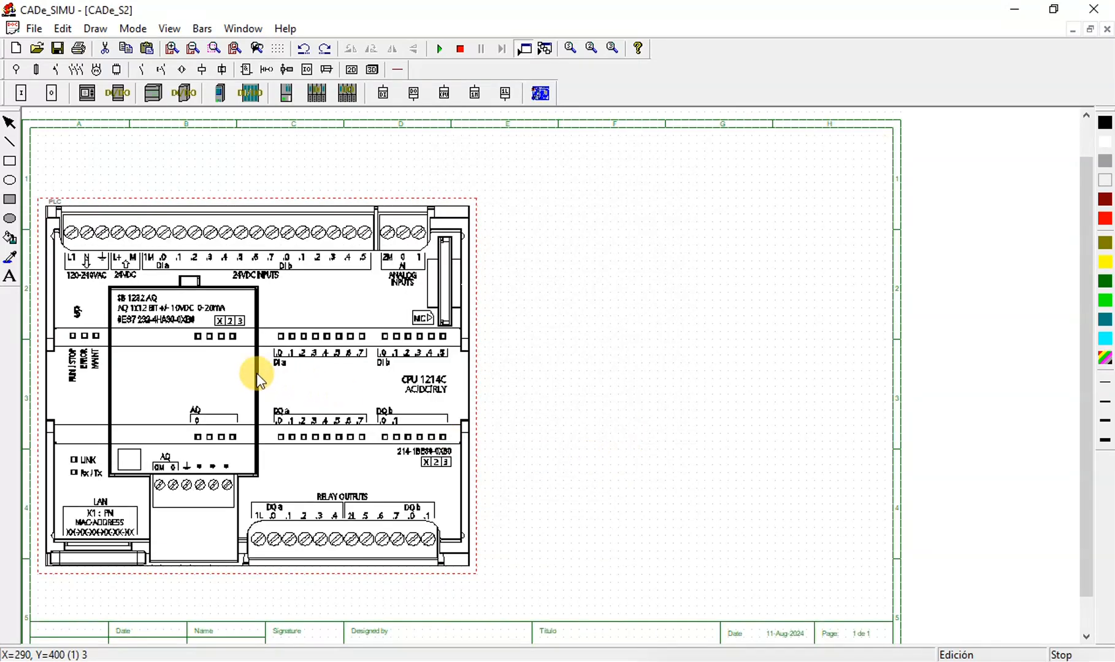
Step: Look over the PLC's input and output terminals up close, and change its symbol type to Photo
{"action": "left_click", "coordinate": [171, 49]}
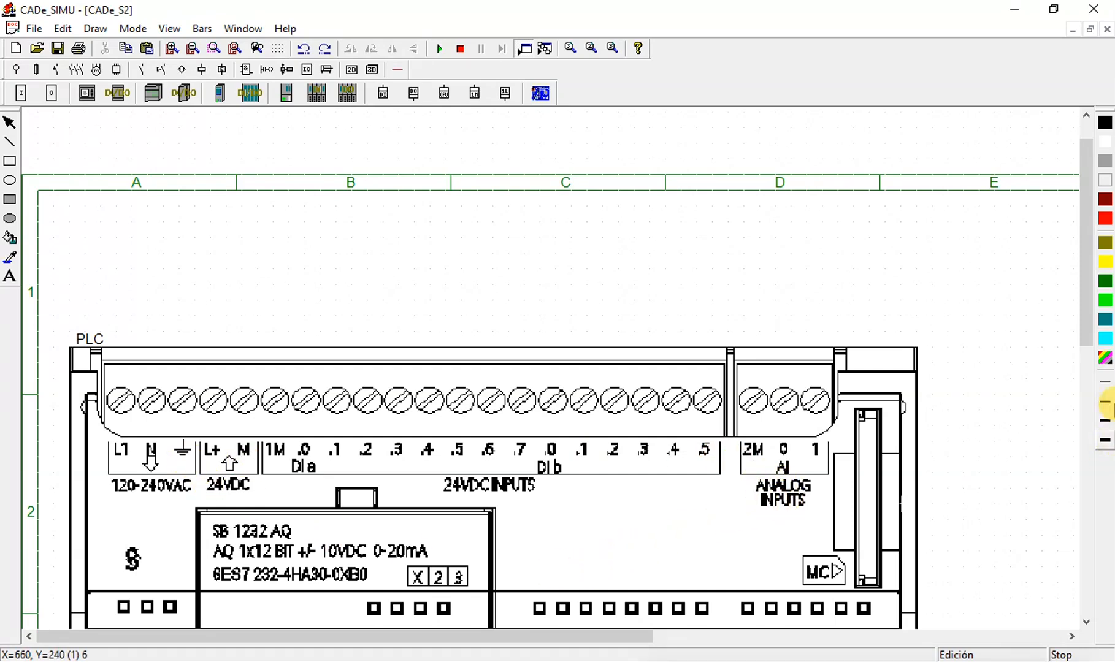
{"action": "left_click_drag", "start_coordinate": [1086, 312], "coordinate": [1086, 513]}
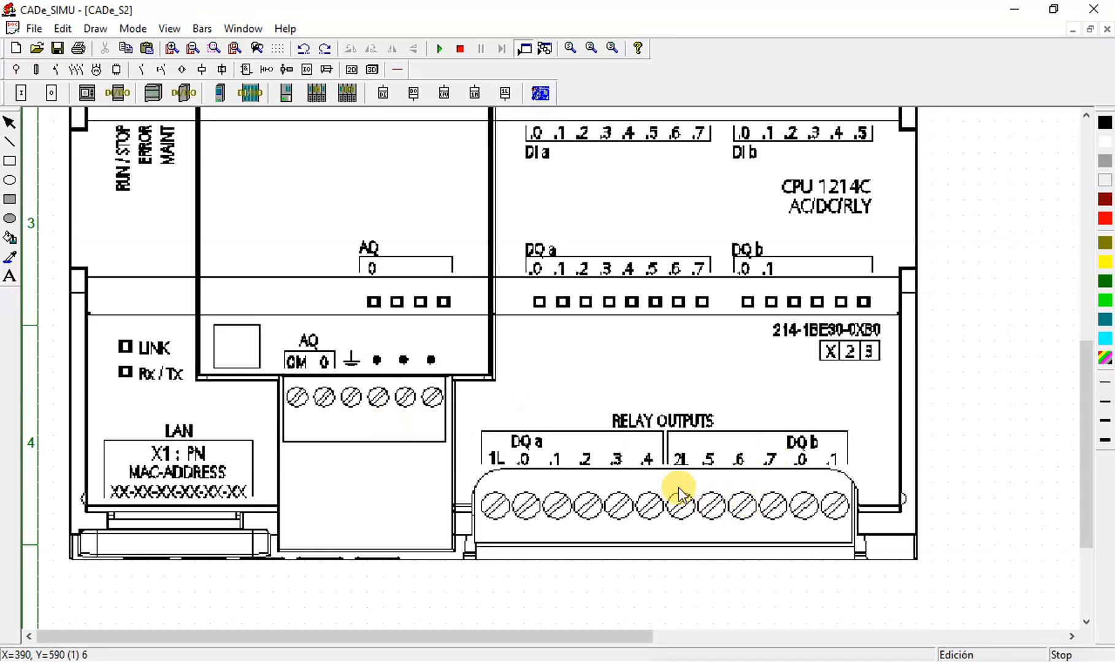
{"action": "left_click_drag", "start_coordinate": [1082, 456], "coordinate": [1082, 388]}
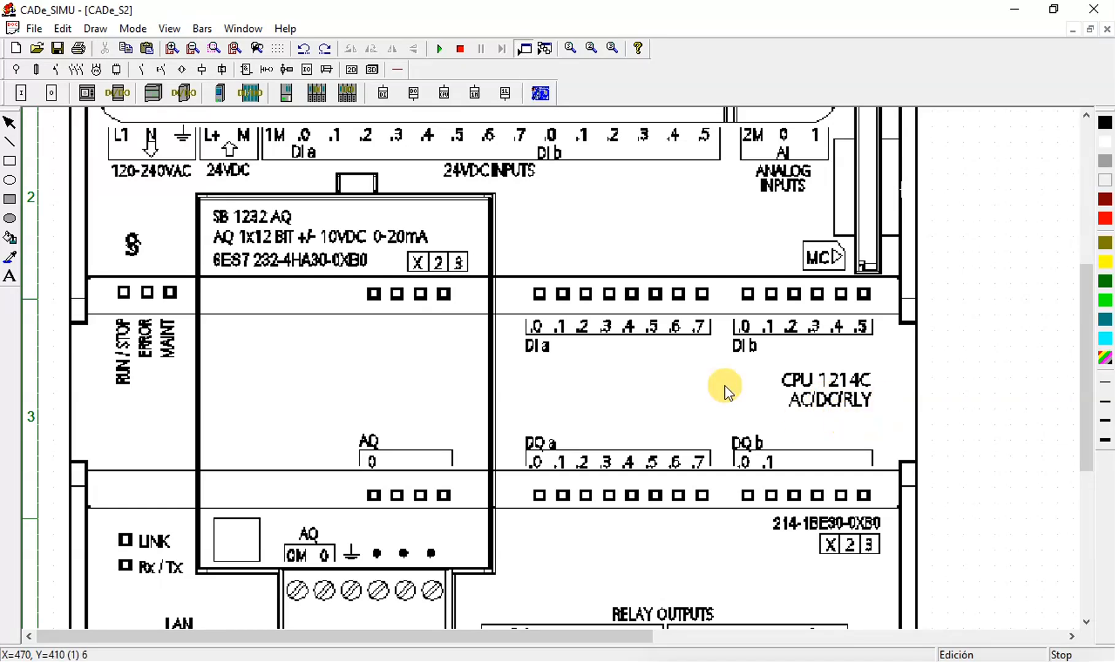
{"action": "double_click", "coordinate": [577, 464]}
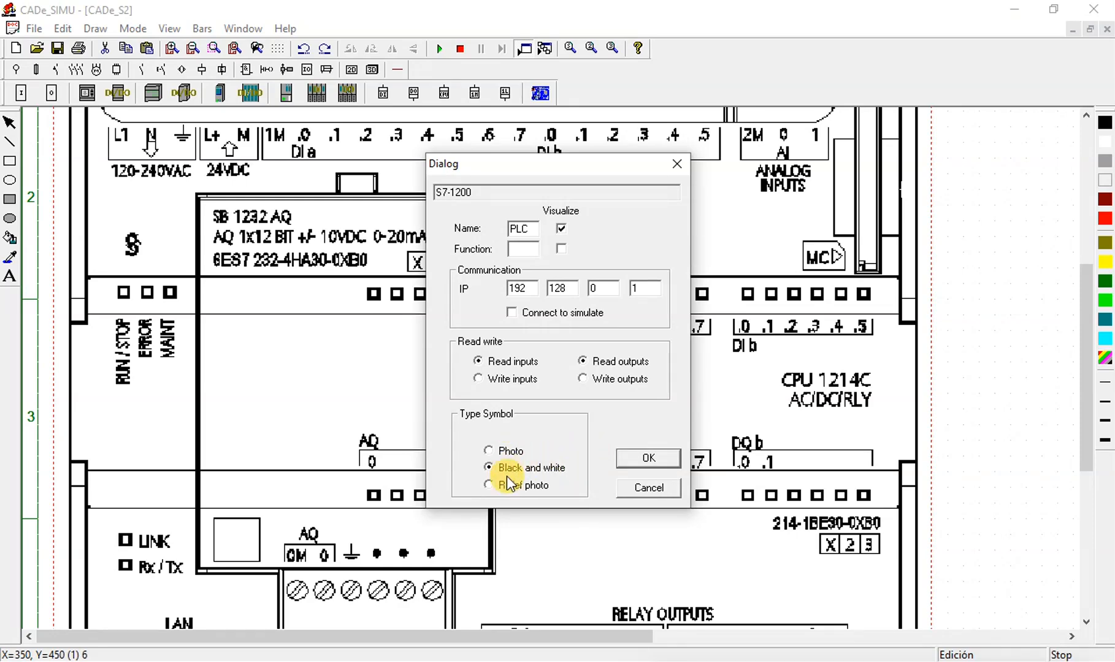
{"action": "left_click", "coordinate": [505, 451]}
{"action": "left_click", "coordinate": [639, 458]}
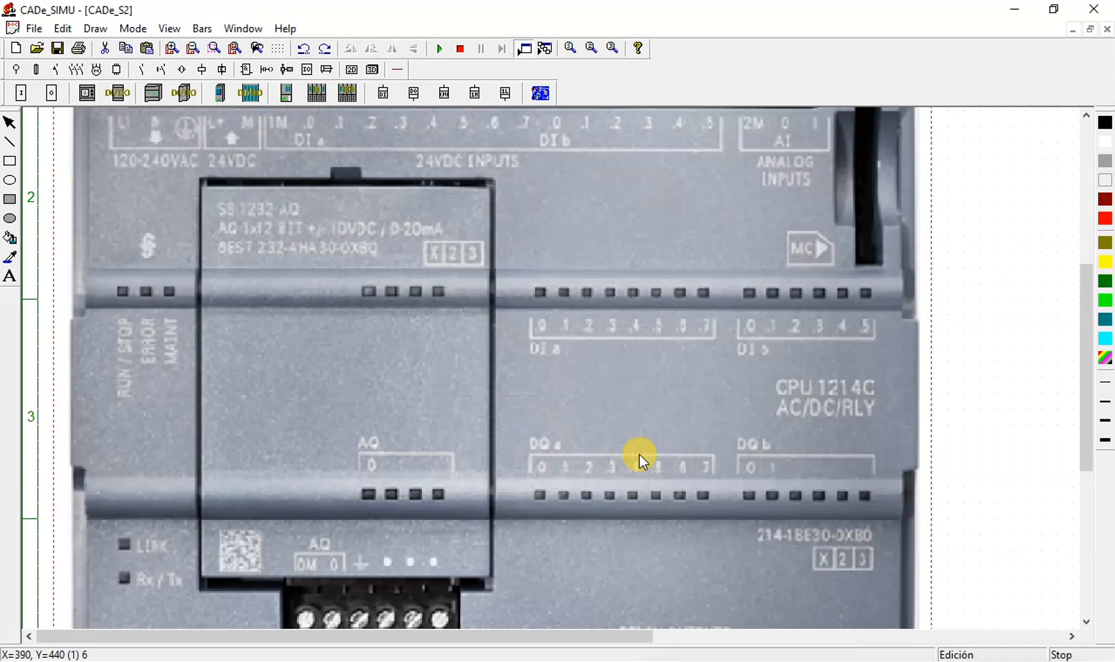
Step: Bring the whole PLC into view and set its symbol type to Relief photo
{"action": "left_click", "coordinate": [178, 49]}
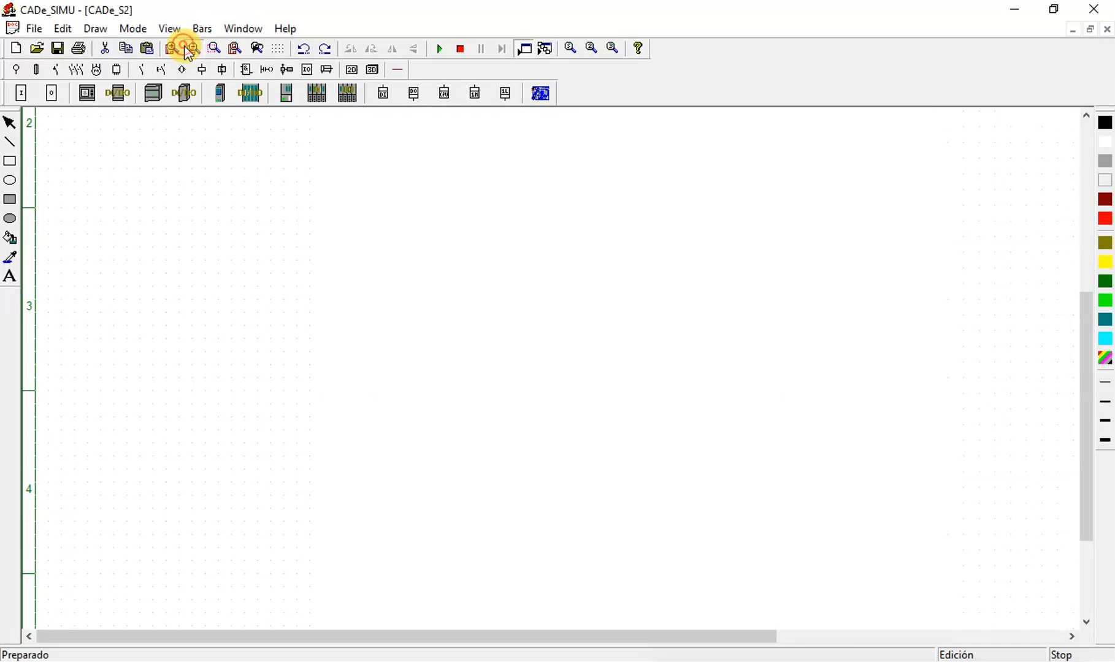
{"action": "left_click", "coordinate": [178, 49]}
{"action": "left_click_drag", "start_coordinate": [1088, 427], "coordinate": [1091, 351]}
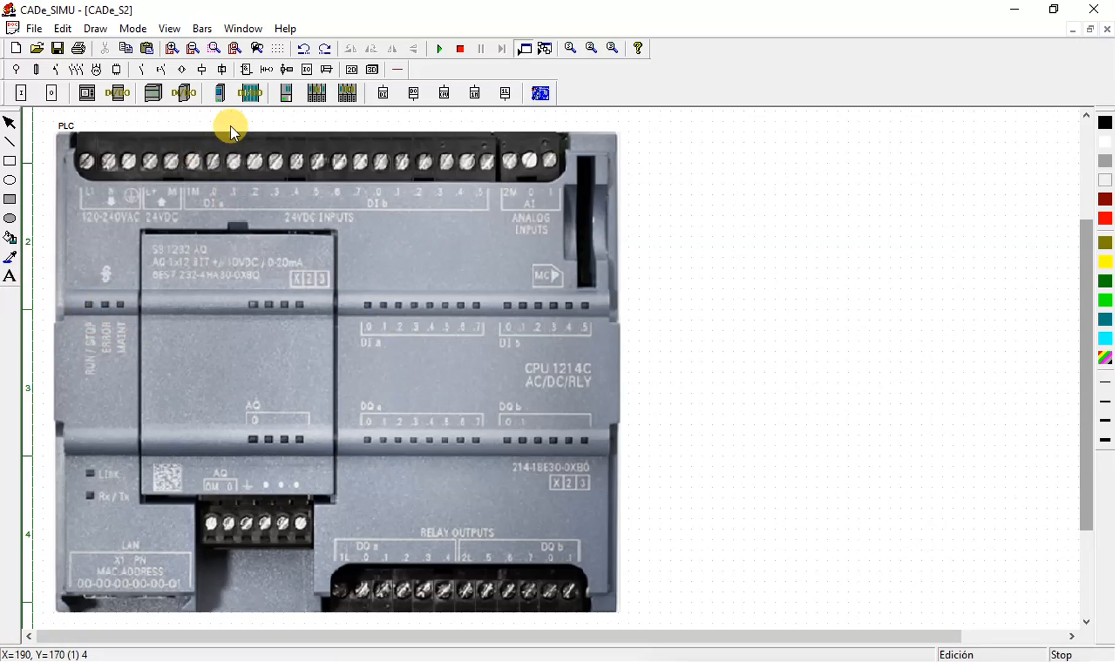
{"action": "double_click", "coordinate": [249, 259]}
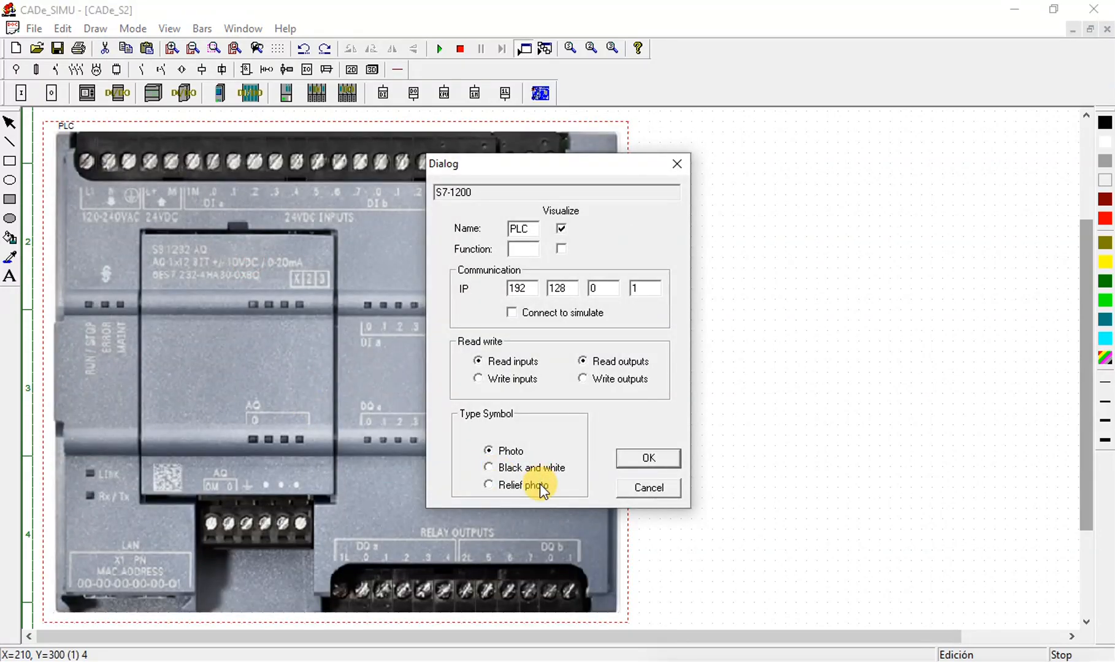
{"action": "left_click", "coordinate": [540, 485]}
{"action": "left_click", "coordinate": [650, 457]}
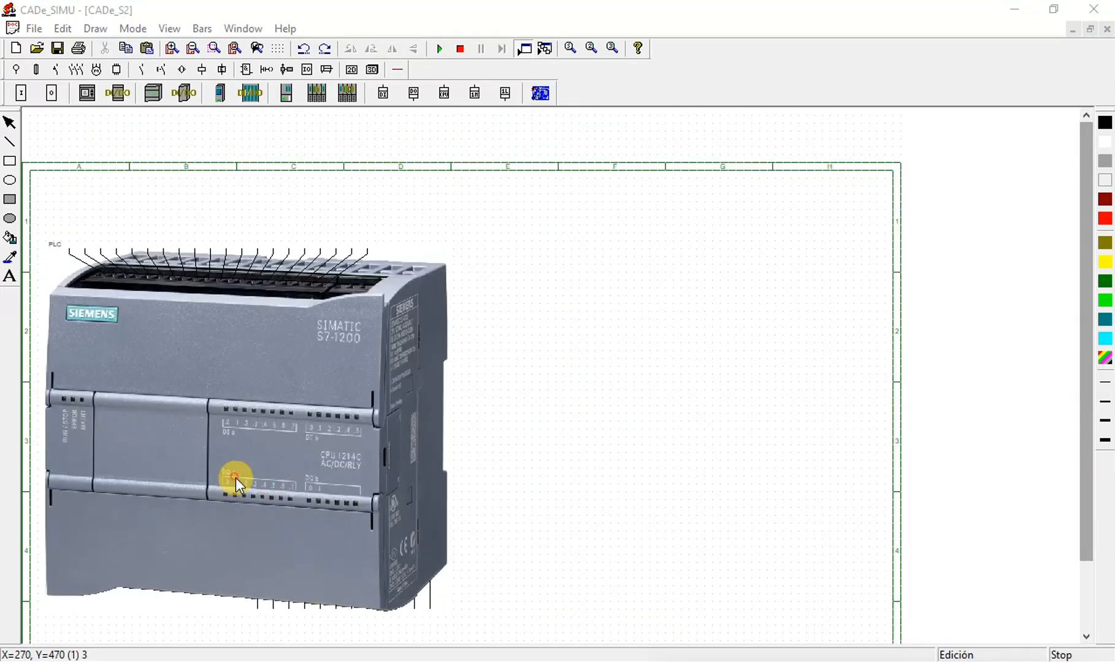
Step: Return the S7-1200 PLC to the Black and white symbol type
{"action": "double_click", "coordinate": [235, 478]}
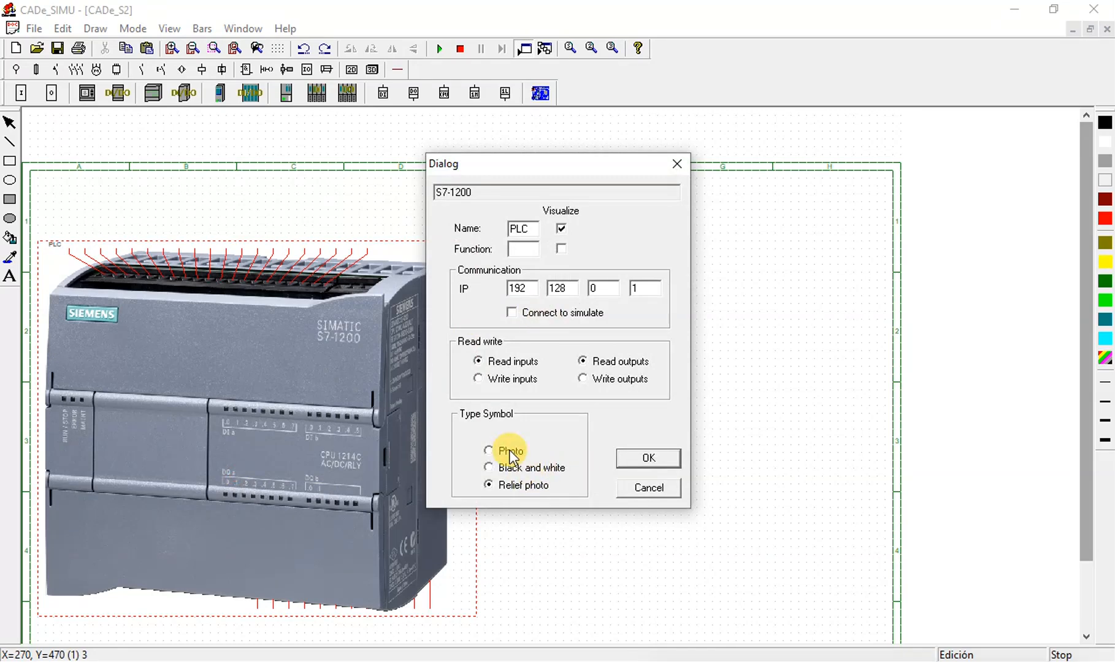
{"action": "left_click", "coordinate": [514, 467]}
{"action": "left_click", "coordinate": [651, 461]}
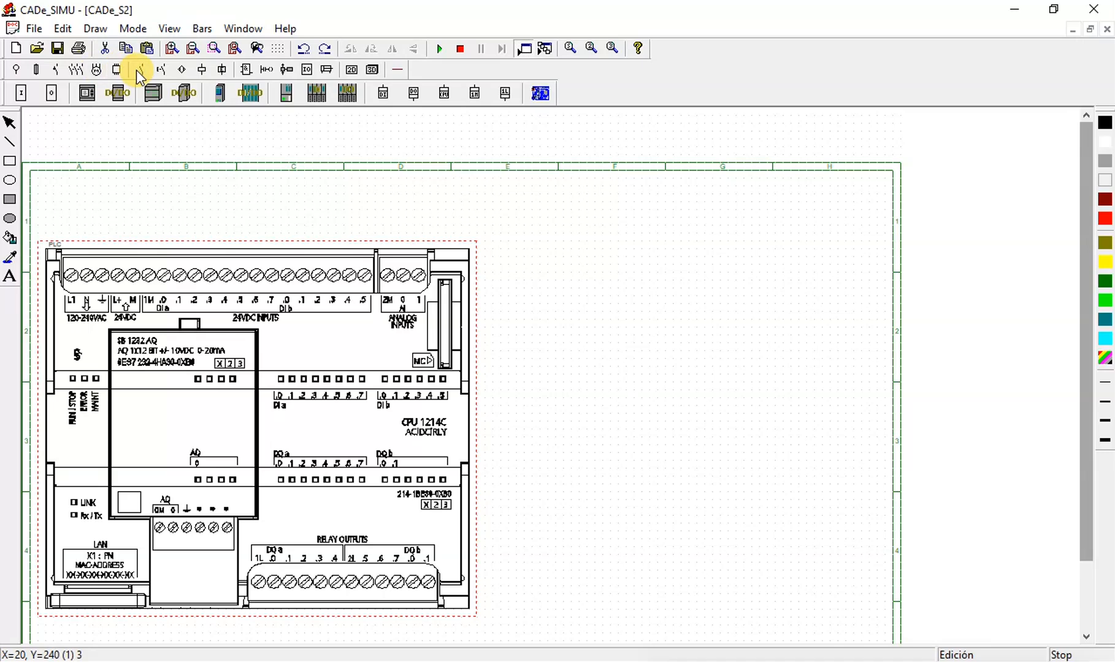
Step: Place an L-N supply above the PLC and wire L to terminal L1 and N to terminal N with red conductors
{"action": "left_click", "coordinate": [17, 69]}
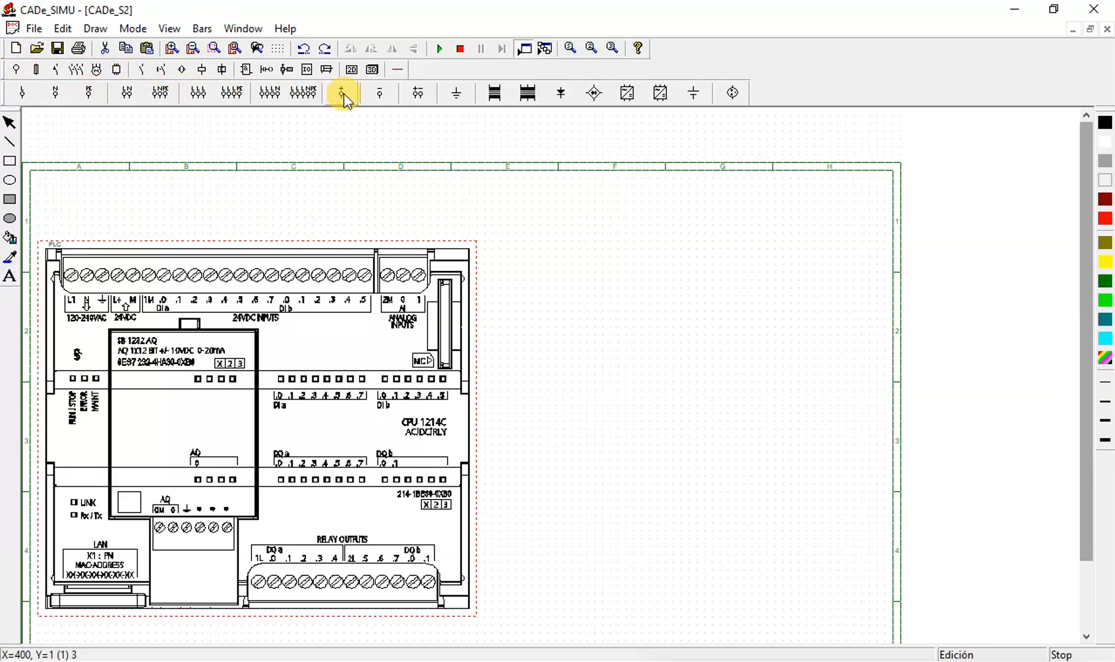
{"action": "left_click", "coordinate": [125, 92]}
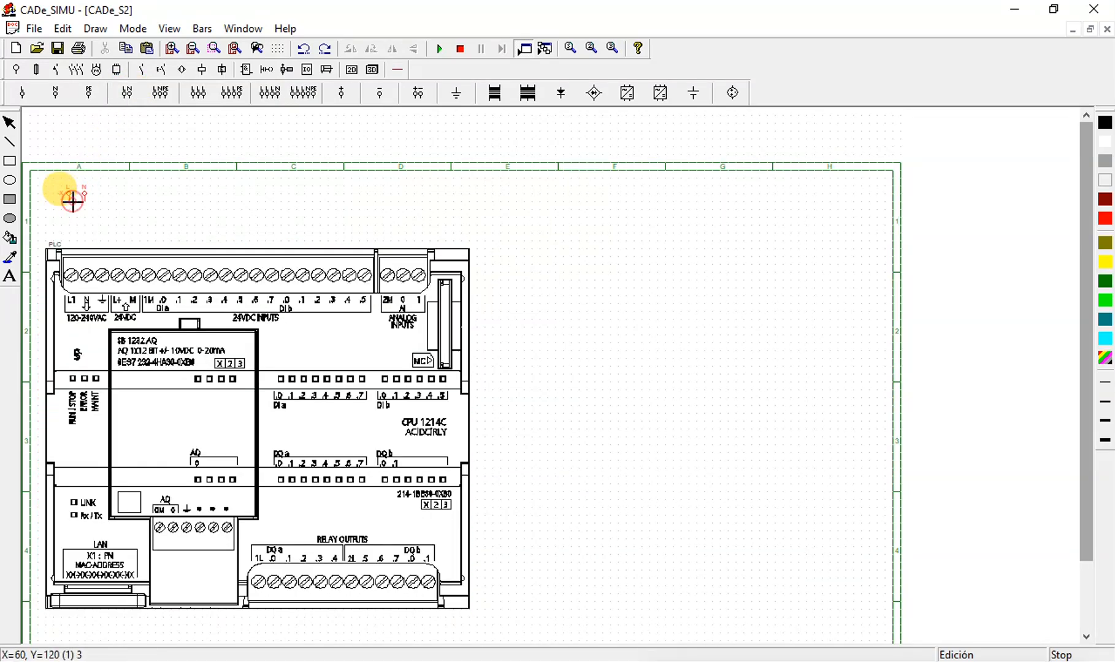
{"action": "left_click", "coordinate": [165, 49]}
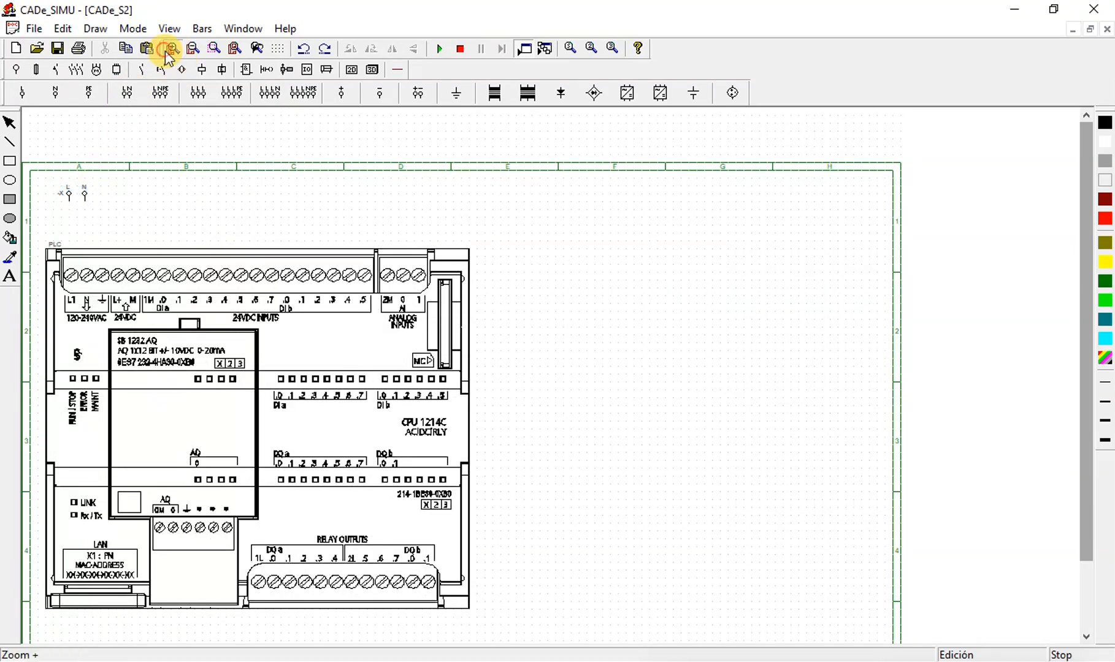
{"action": "left_click", "coordinate": [398, 70]}
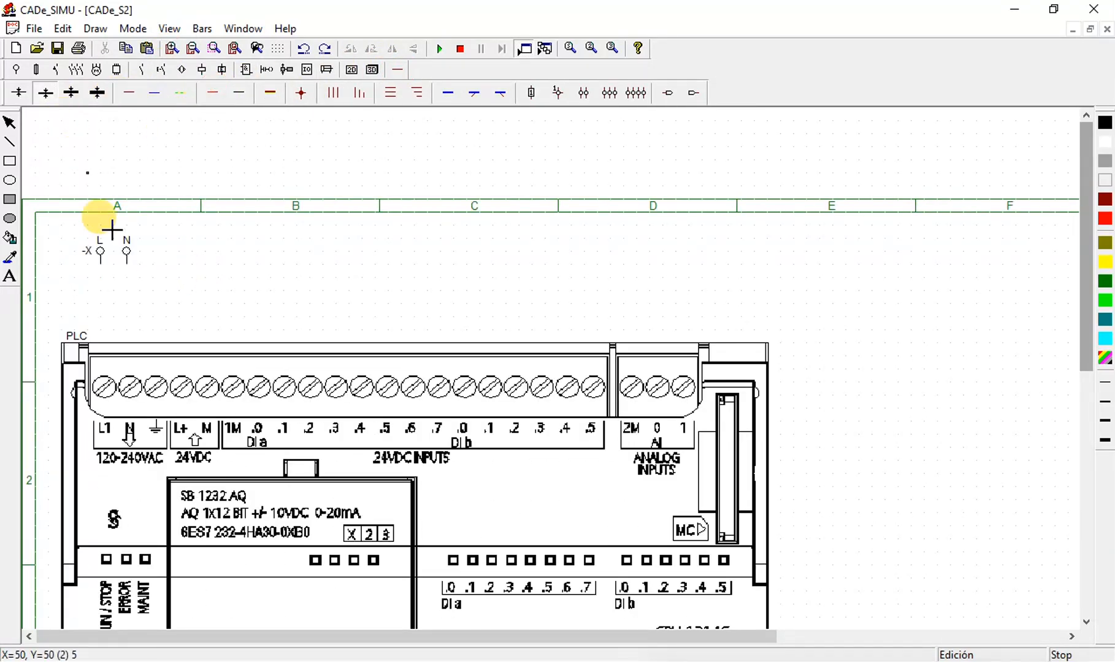
{"action": "left_click_drag", "start_coordinate": [107, 271], "coordinate": [111, 343]}
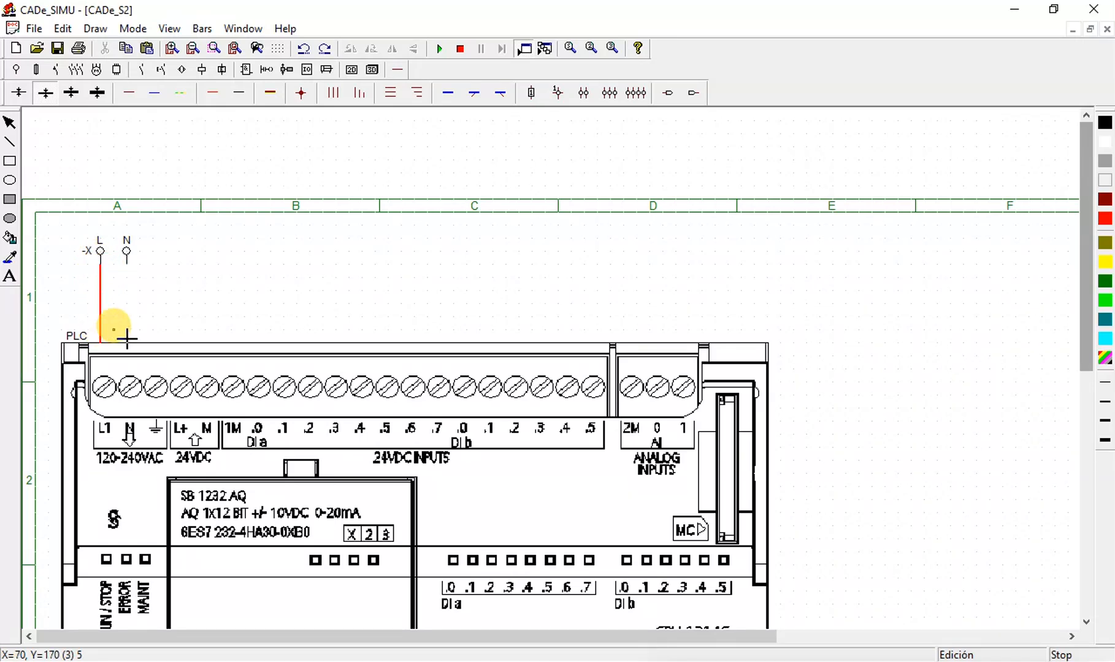
{"action": "left_click_drag", "start_coordinate": [126, 256], "coordinate": [137, 342]}
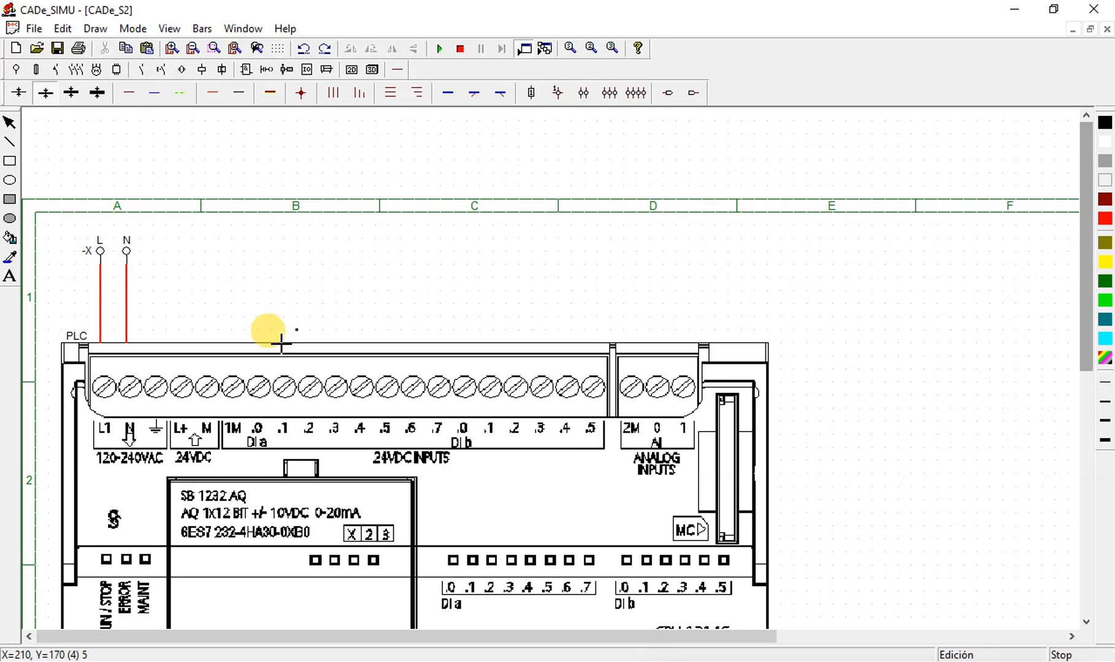
{"action": "left_click_drag", "start_coordinate": [196, 441], "coordinate": [191, 347]}
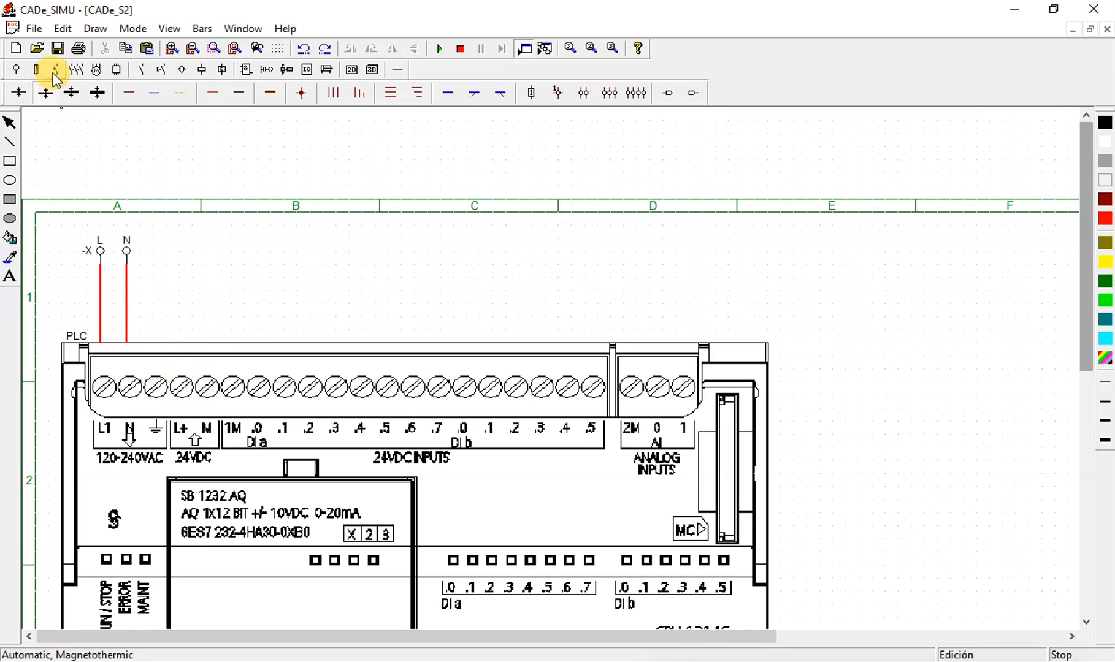
Step: Place a normally open pushbutton contact above the PLC's DI a .0 input and name it PB1
{"action": "left_click", "coordinate": [158, 70]}
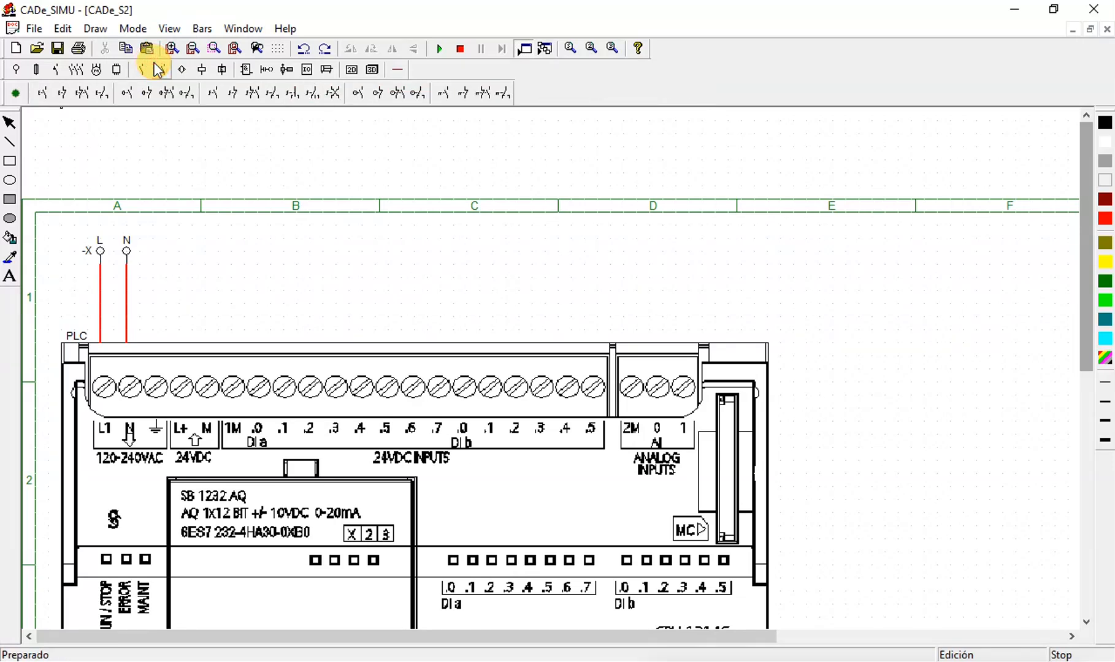
{"action": "left_click", "coordinate": [40, 93]}
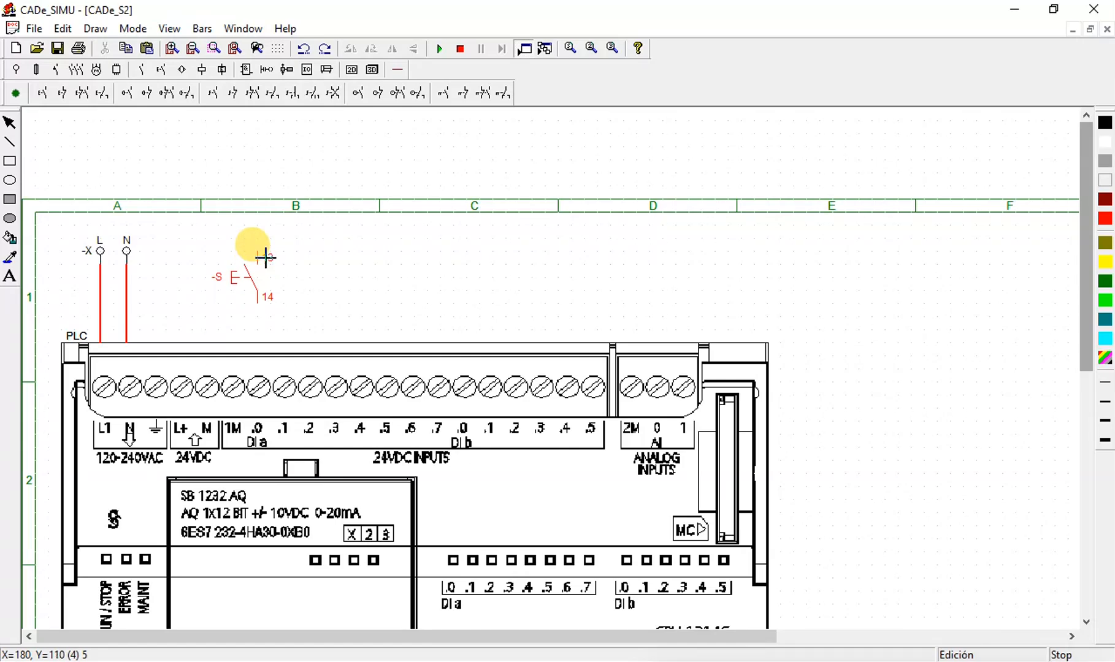
{"action": "left_click", "coordinate": [264, 257]}
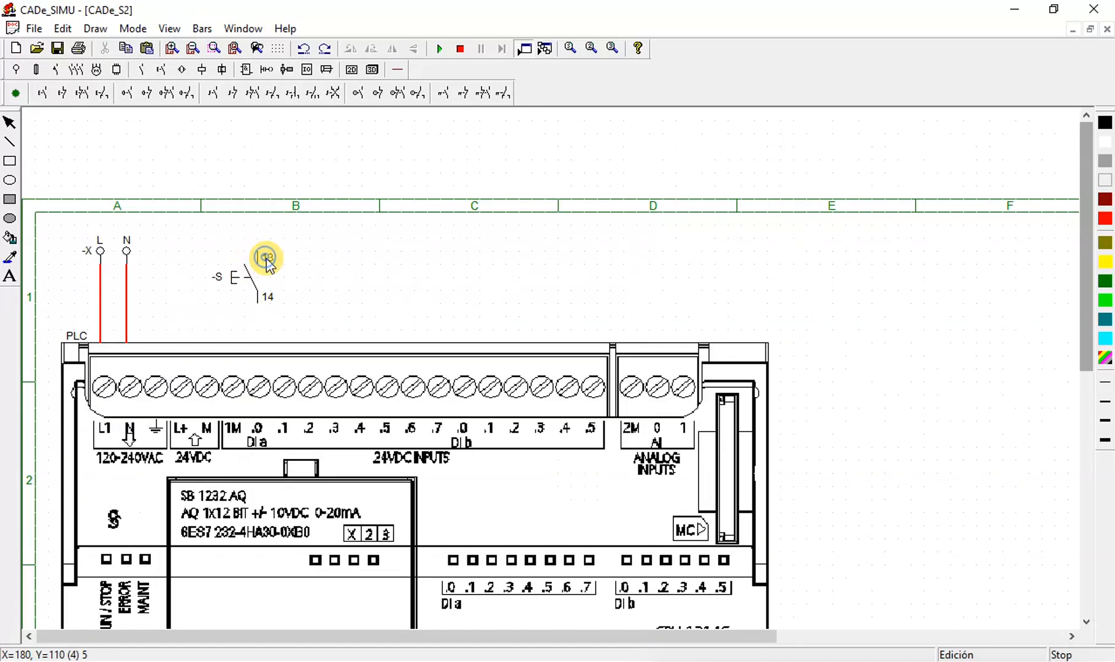
{"action": "double_click", "coordinate": [238, 282]}
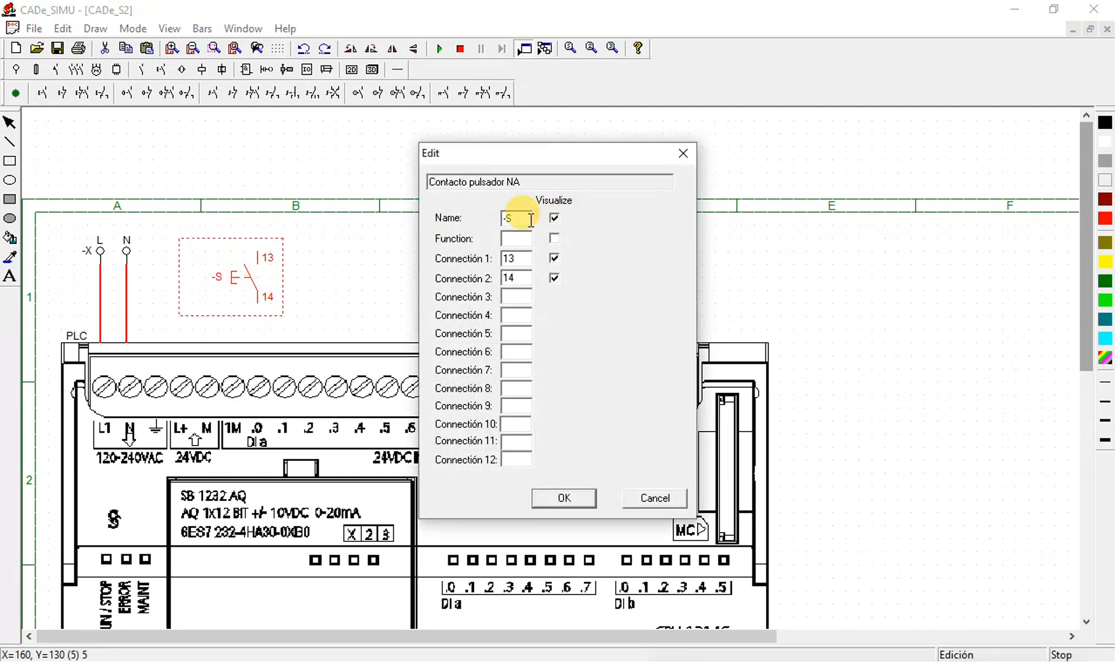
{"action": "left_click_drag", "start_coordinate": [526, 218], "coordinate": [446, 220]}
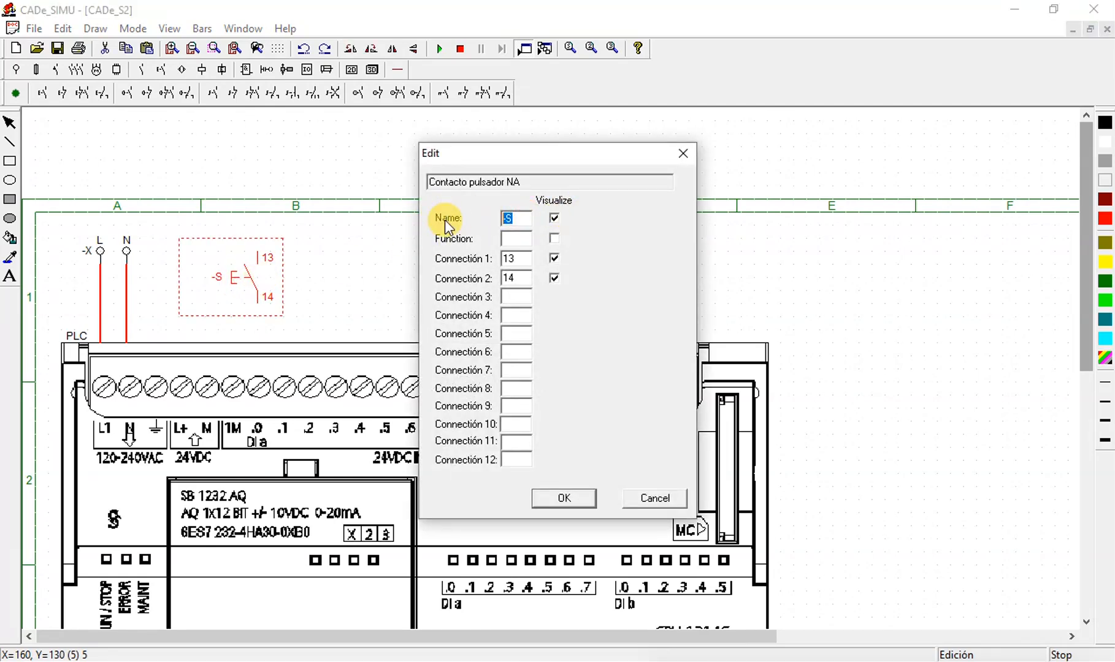
{"action": "type", "text": "PB"}
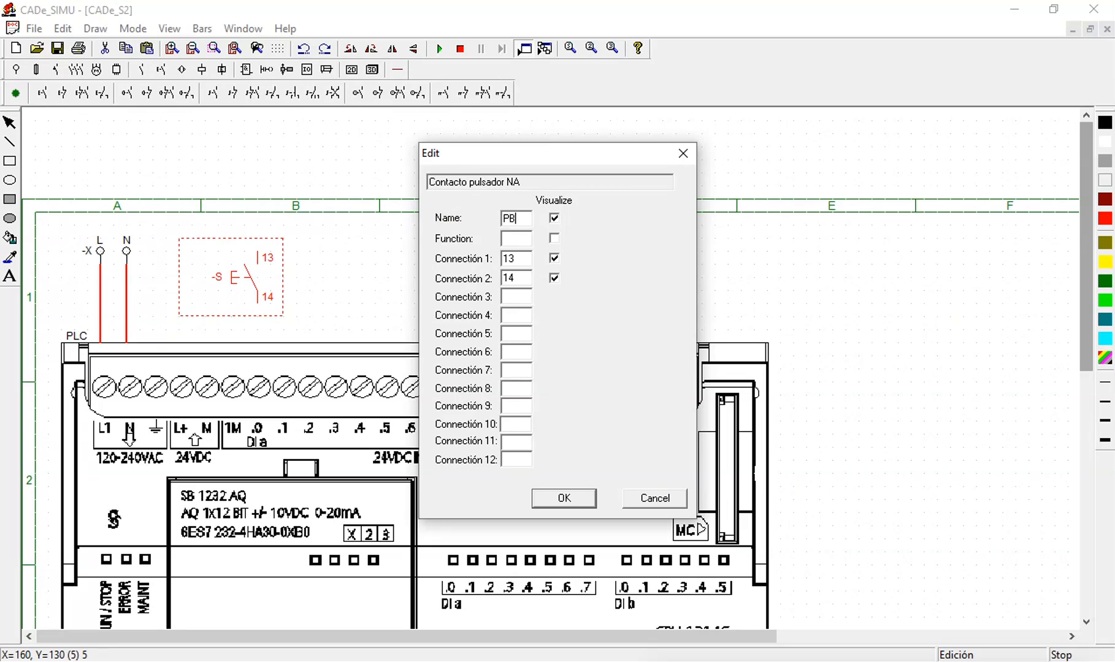
{"action": "type", "text": "1"}
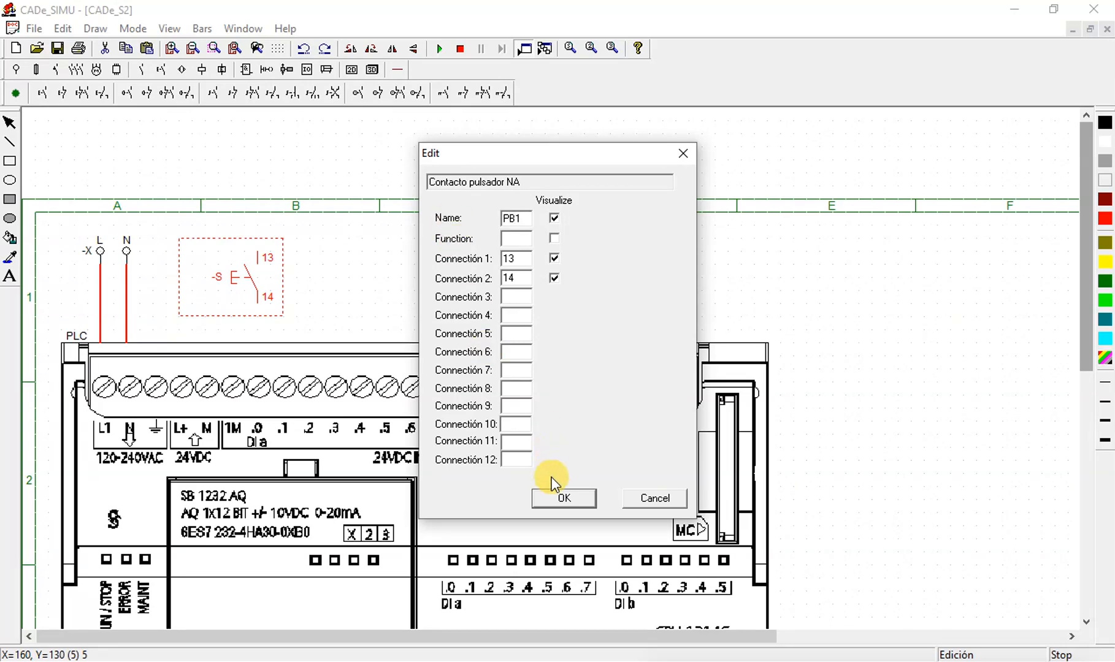
{"action": "left_click", "coordinate": [555, 497]}
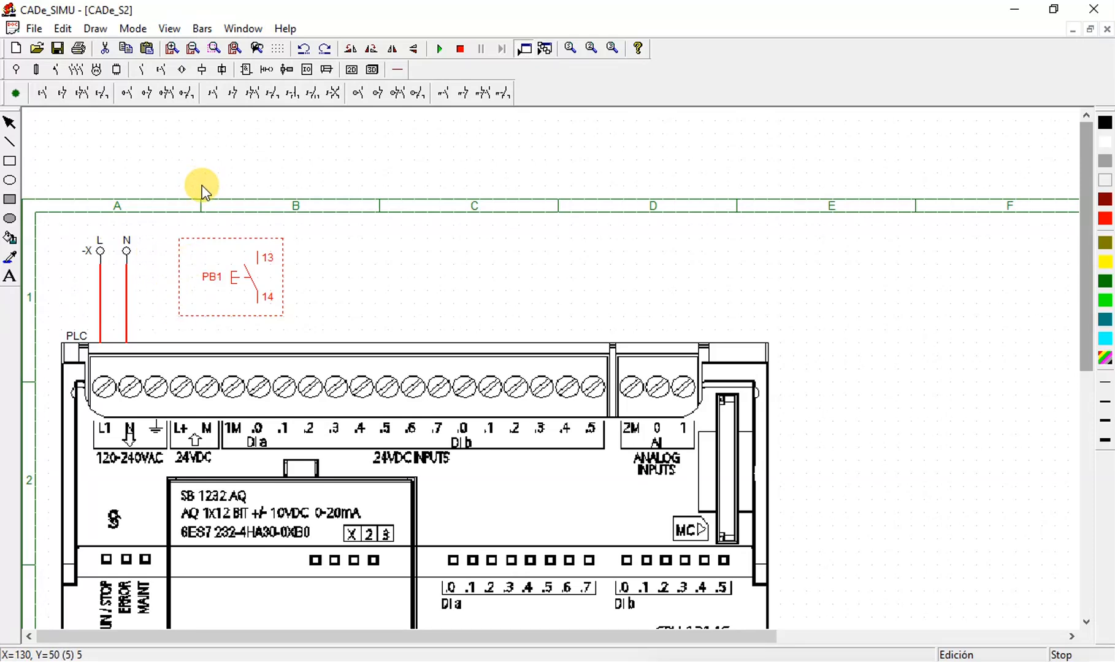
Step: Wire the PLC's L+ terminal to PB1 contact 13 and contact 14 to input DI a .0 with red conductors
{"action": "left_click", "coordinate": [397, 69]}
{"action": "left_click", "coordinate": [205, 97]}
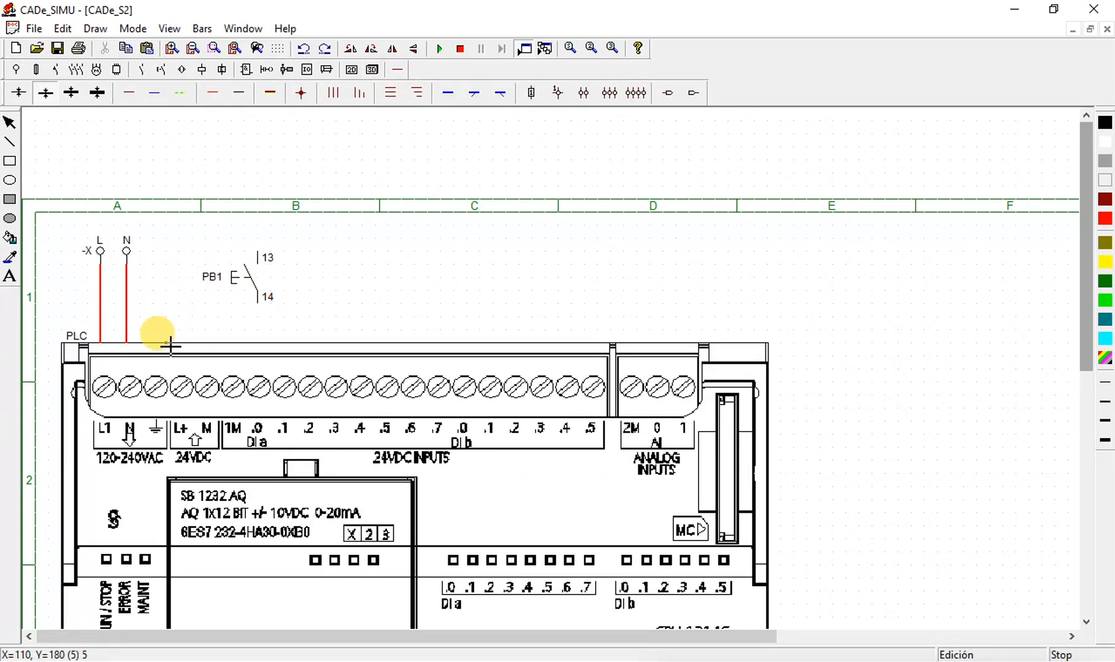
{"action": "left_click_drag", "start_coordinate": [170, 346], "coordinate": [167, 242]}
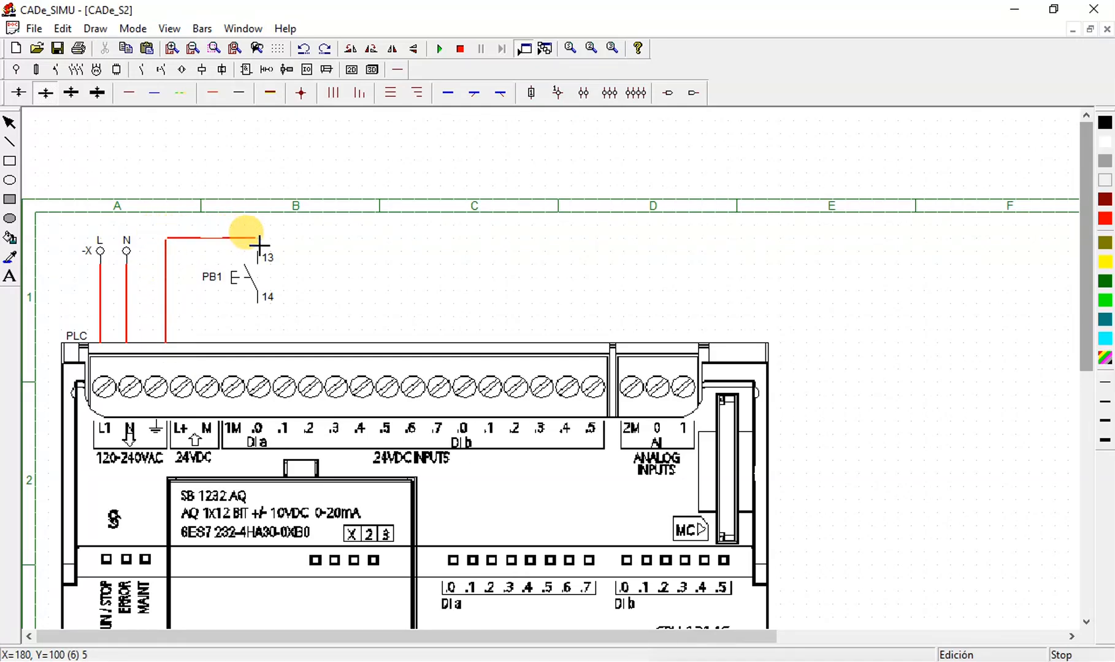
{"action": "left_click_drag", "start_coordinate": [259, 244], "coordinate": [260, 253]}
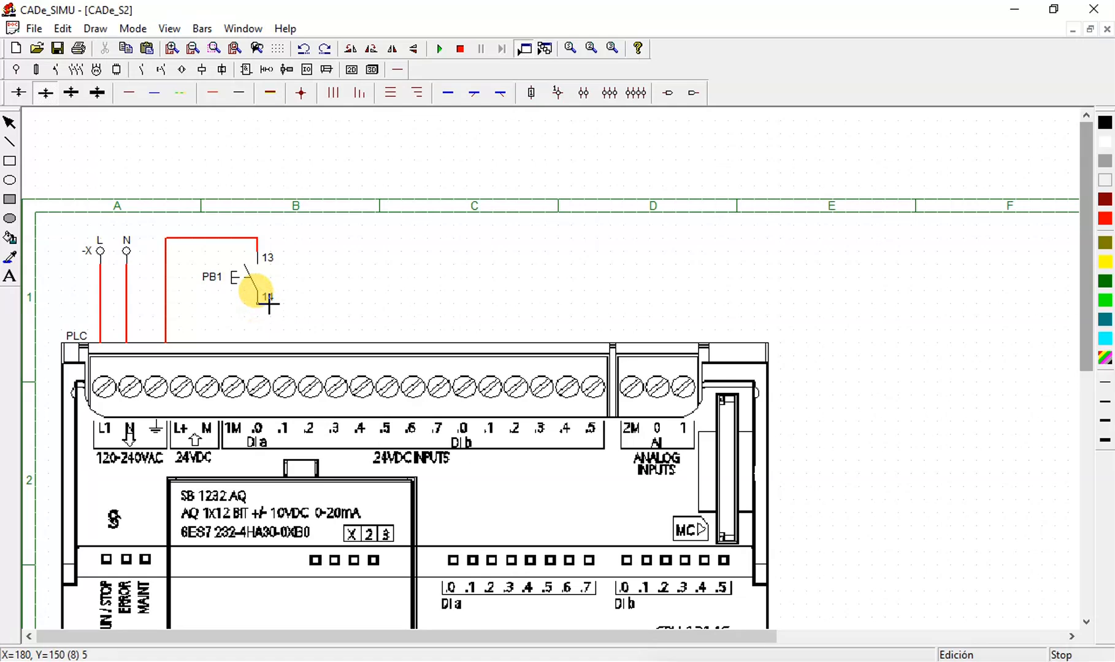
{"action": "left_click_drag", "start_coordinate": [269, 311], "coordinate": [271, 347]}
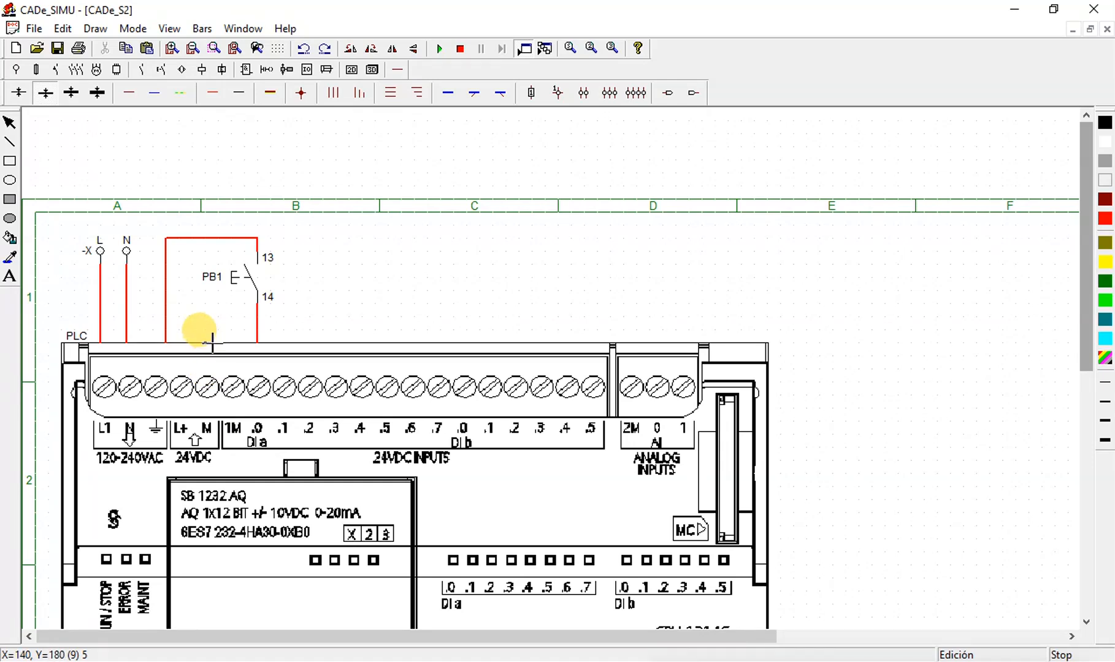
Step: Connect the PLC's M terminal to input common 1M with a blue conductor
{"action": "left_click", "coordinate": [154, 93]}
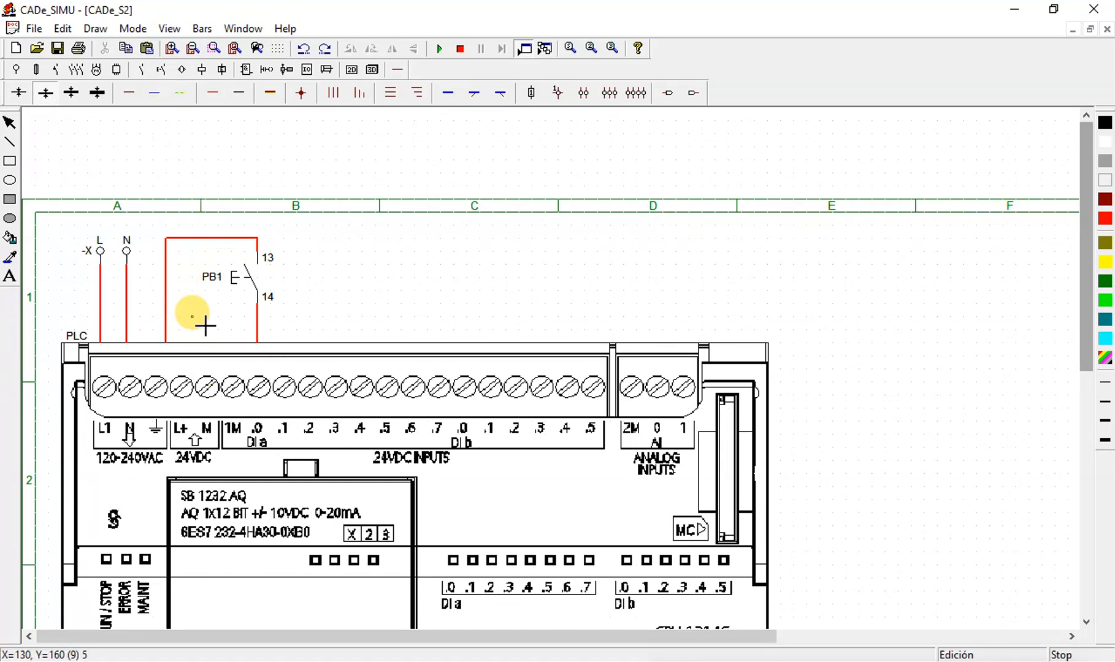
{"action": "left_click_drag", "start_coordinate": [209, 345], "coordinate": [235, 347]}
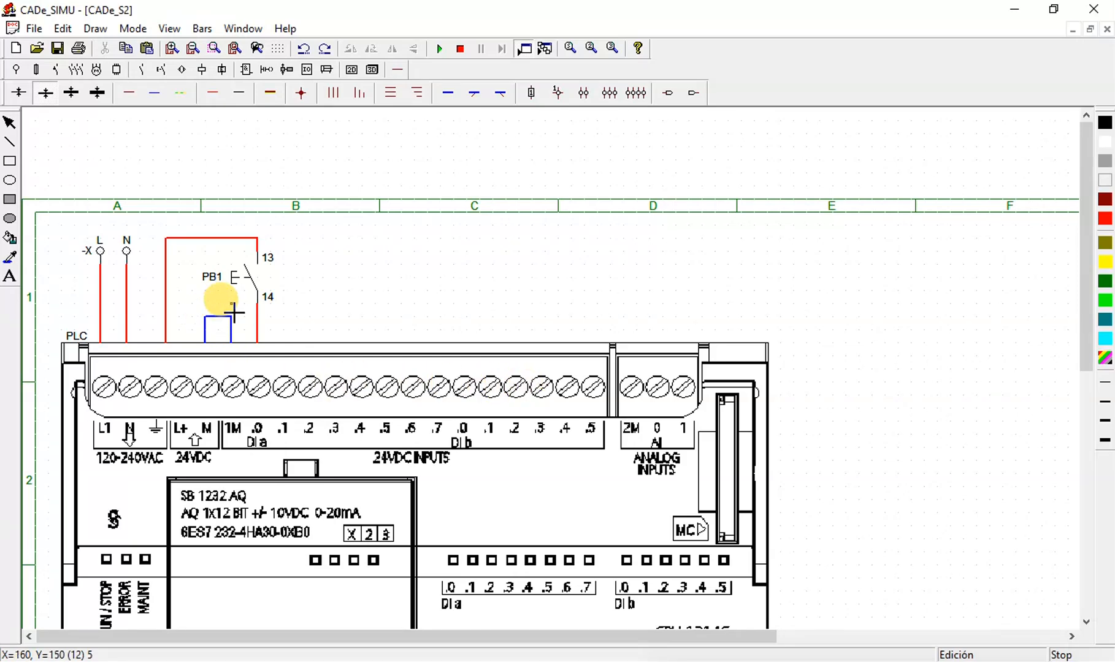
Step: Place a second L-N supply below the PLC, rotated with its terminals facing the relay outputs, beneath the analog output module
{"action": "left_click_drag", "start_coordinate": [1087, 345], "coordinate": [1098, 635]}
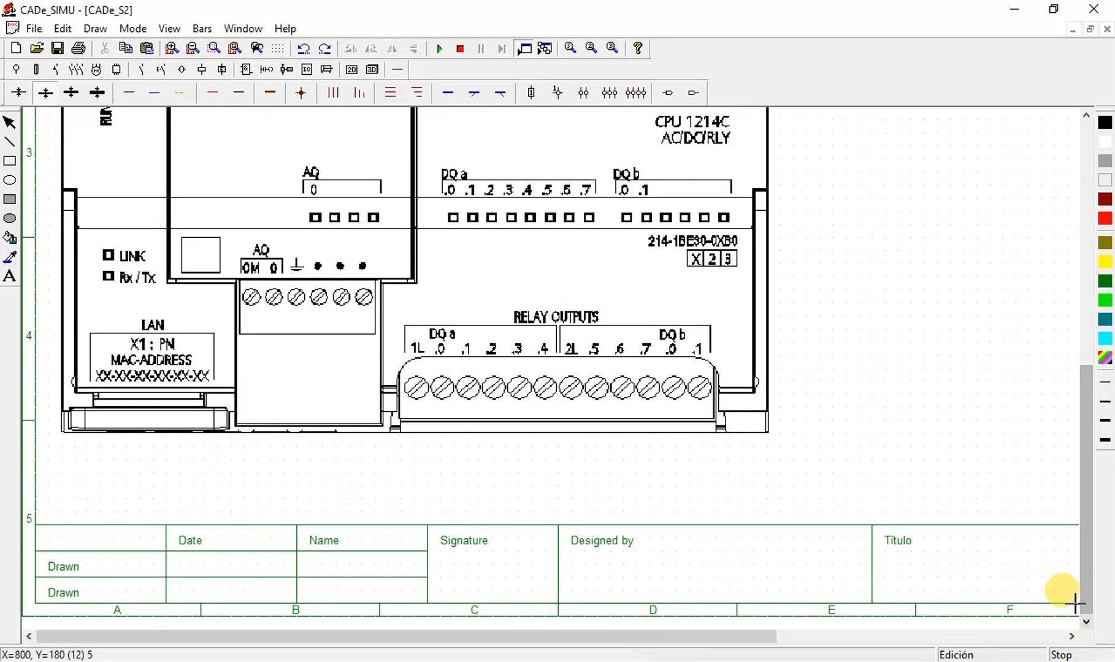
{"action": "left_click", "coordinate": [16, 69]}
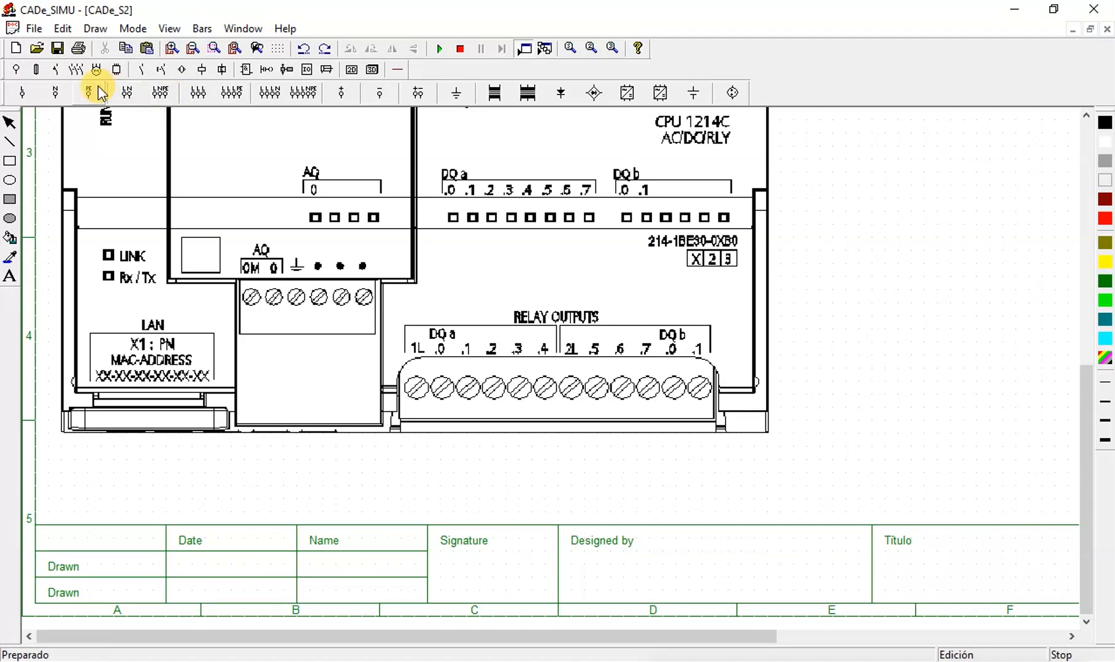
{"action": "left_click", "coordinate": [122, 93]}
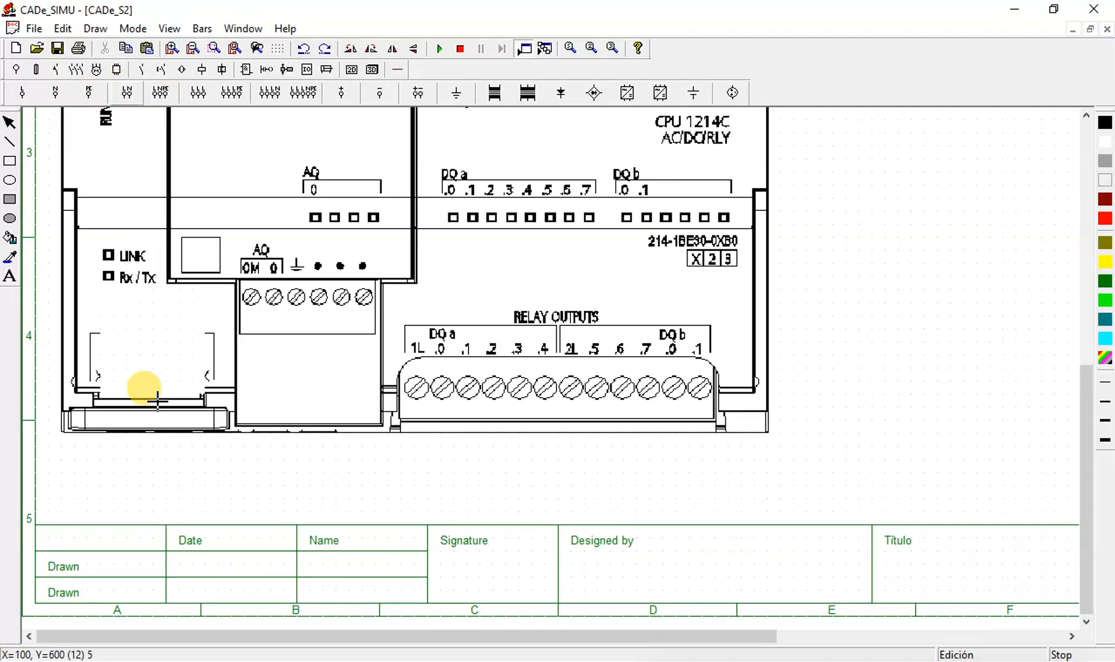
{"action": "left_click", "coordinate": [122, 491]}
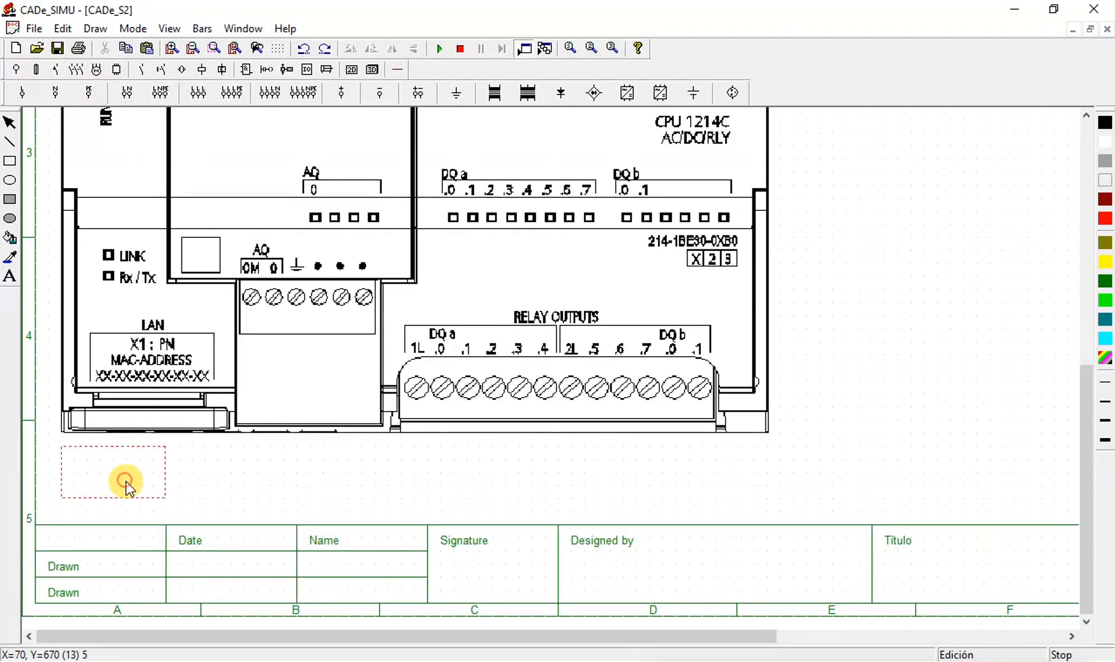
{"action": "left_click", "coordinate": [347, 49]}
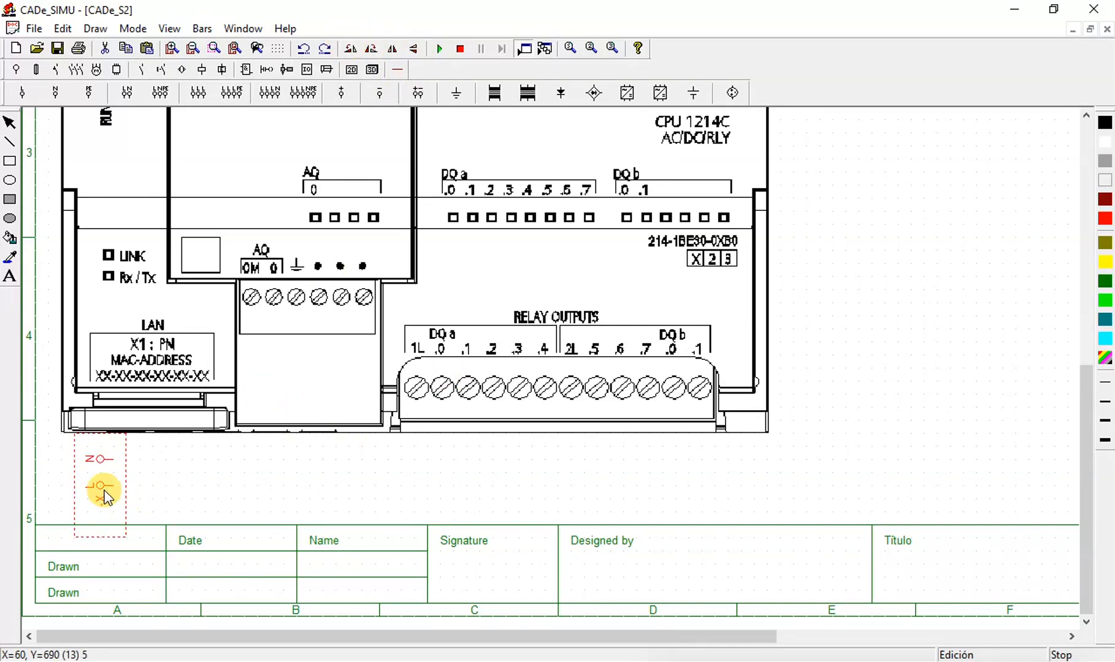
{"action": "left_click_drag", "start_coordinate": [102, 492], "coordinate": [289, 486]}
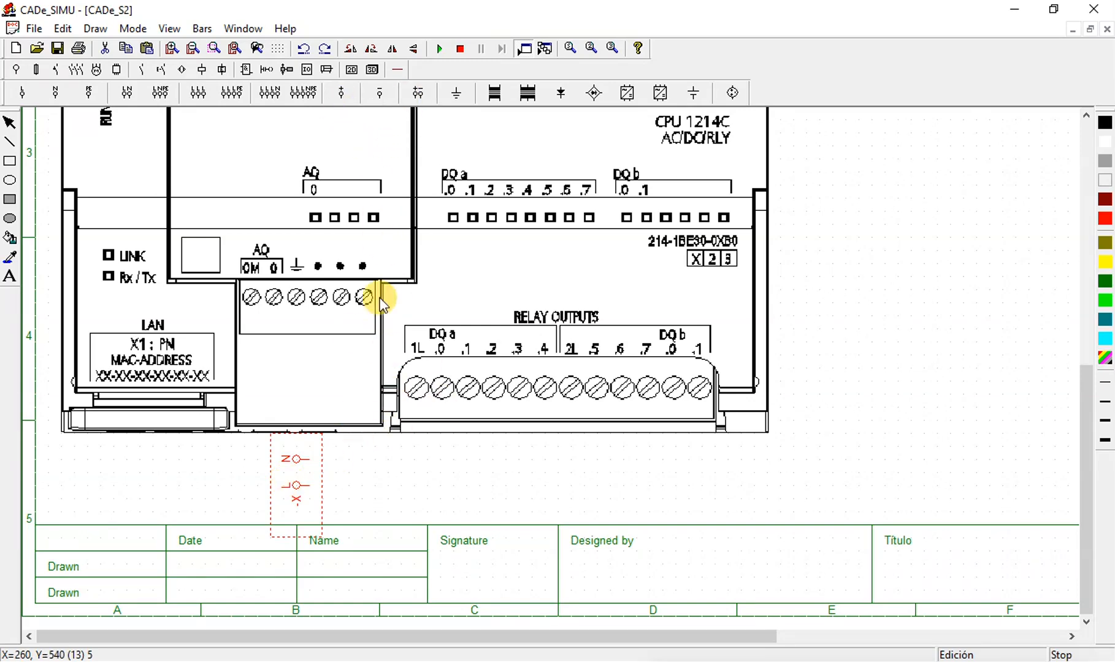
Step: Connect N of the lower supply to relay output common 1L with a blue conductor
{"action": "left_click", "coordinate": [144, 70]}
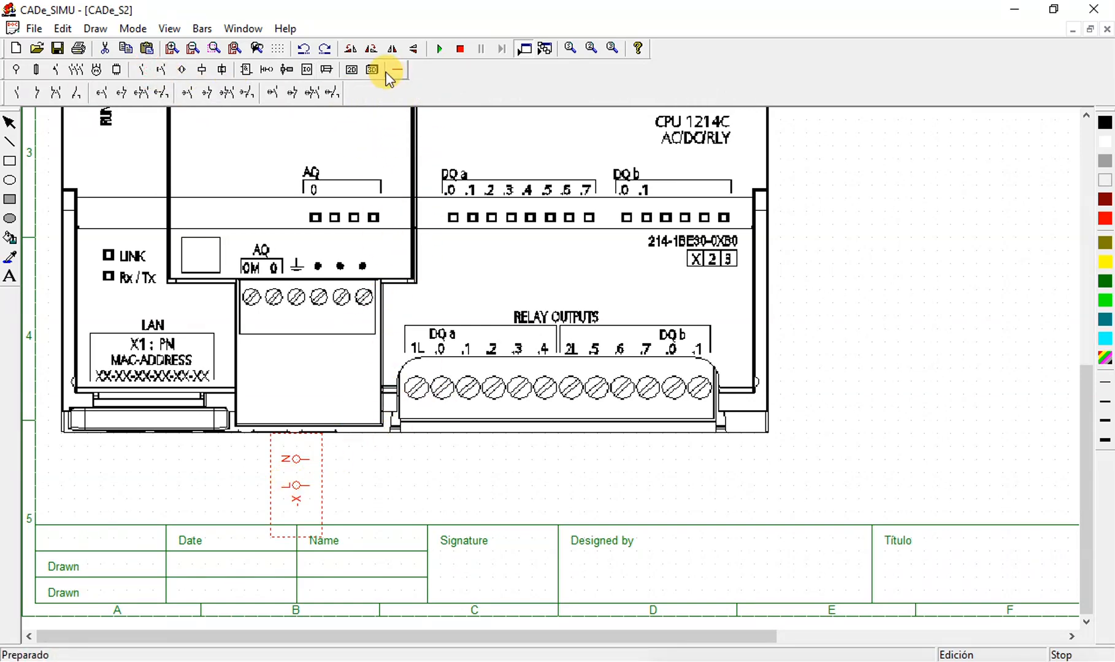
{"action": "left_click", "coordinate": [397, 69]}
{"action": "left_click", "coordinate": [161, 92]}
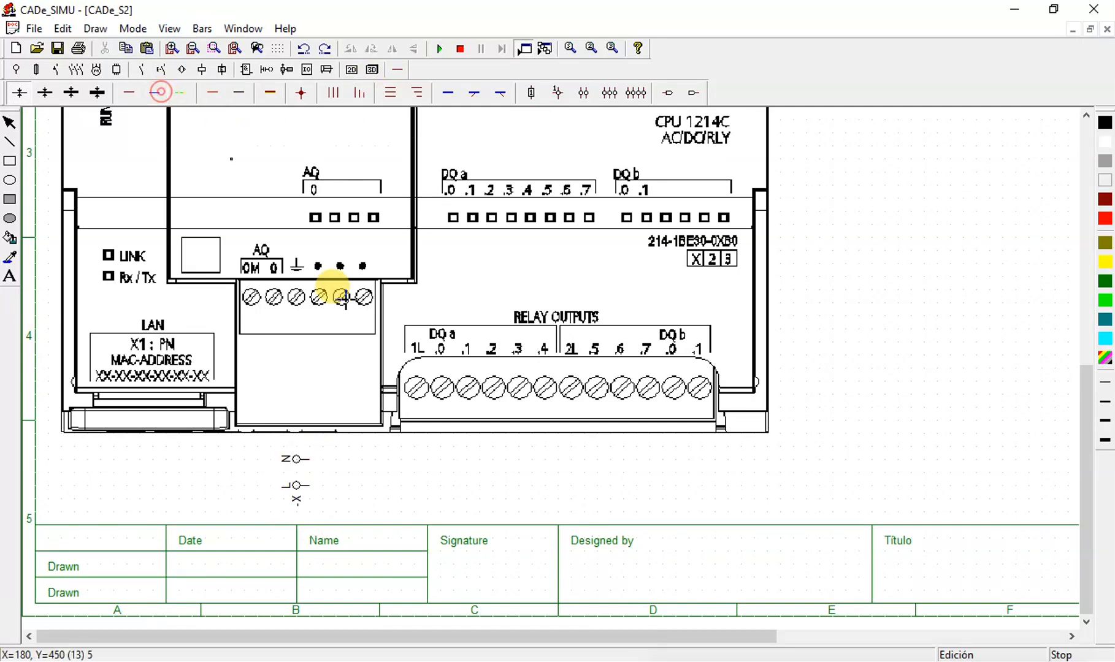
{"action": "left_click_drag", "start_coordinate": [316, 463], "coordinate": [421, 461]}
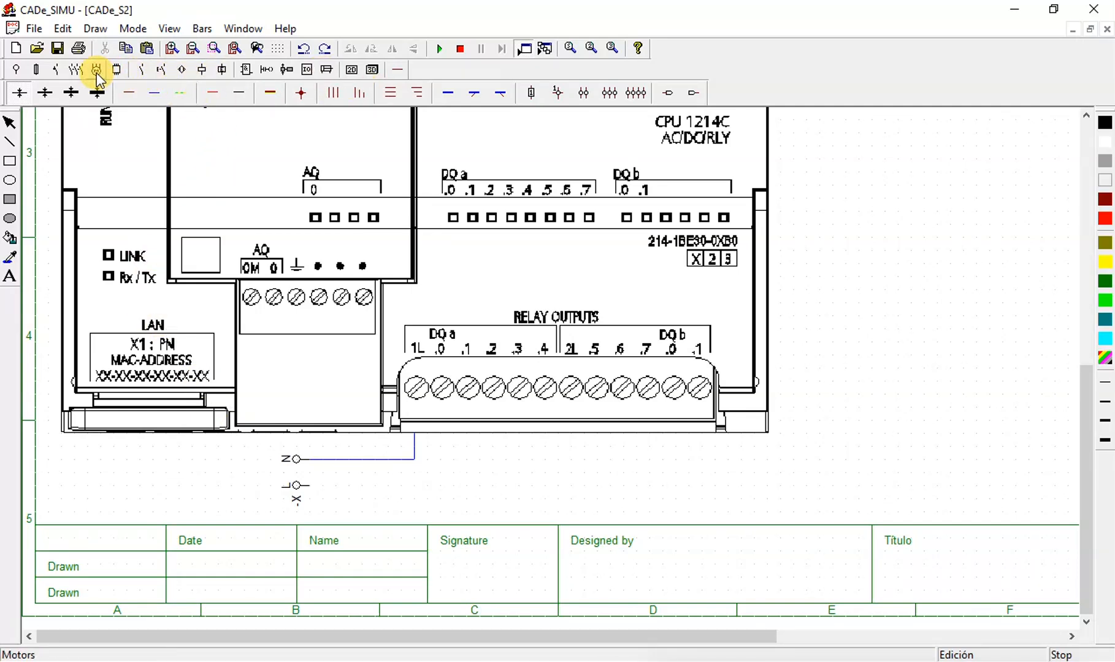
Step: Place a signal lamp below the PLC, rotated horizontally and aligned with the lower supply's L terminal, with X2 facing it
{"action": "left_click", "coordinate": [203, 70]}
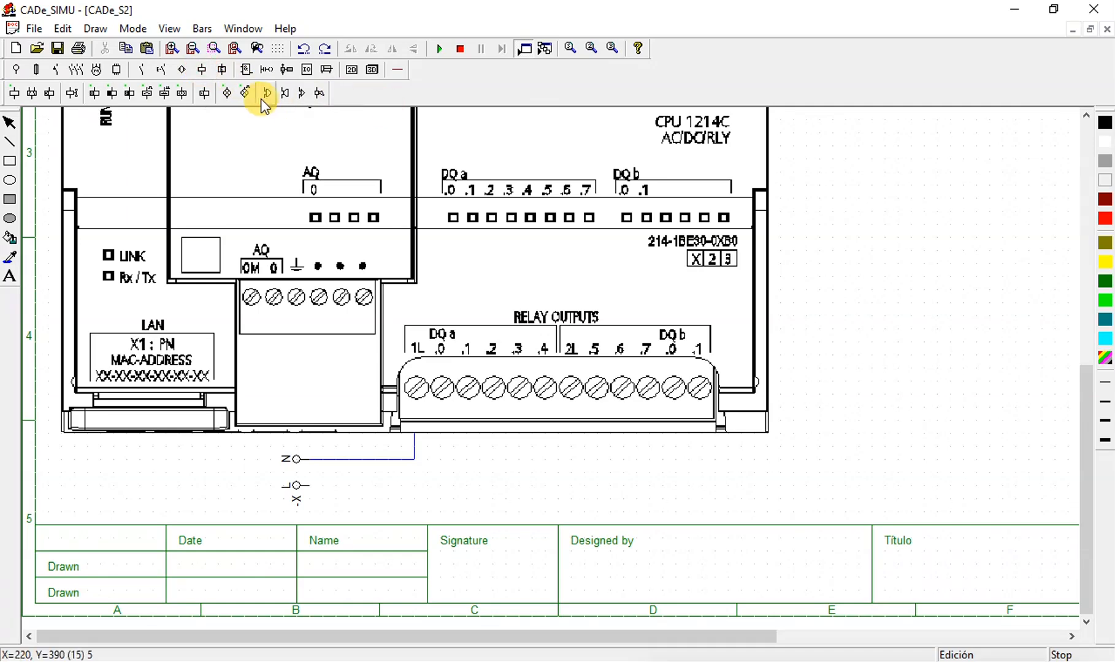
{"action": "left_click", "coordinate": [231, 92]}
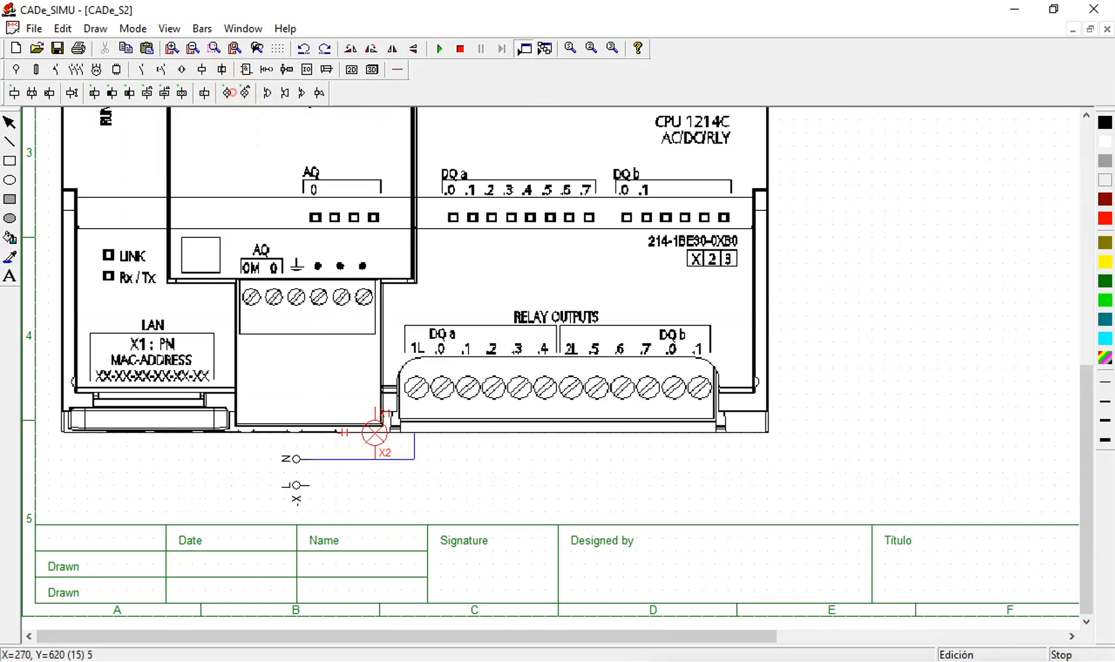
{"action": "left_click", "coordinate": [502, 468]}
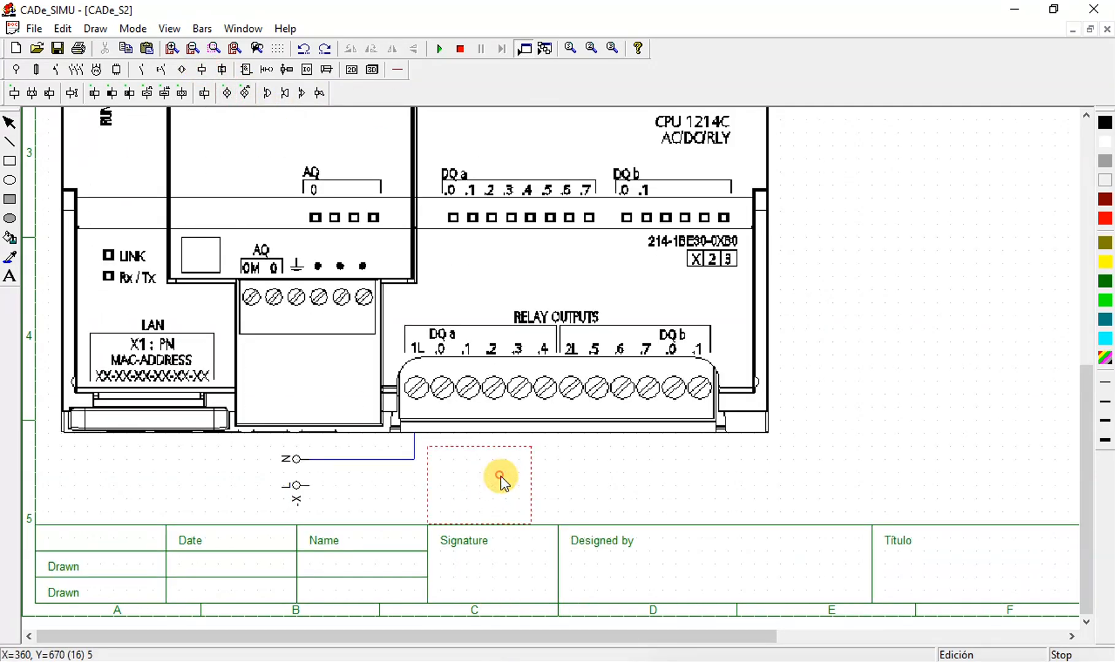
{"action": "left_click", "coordinate": [416, 48]}
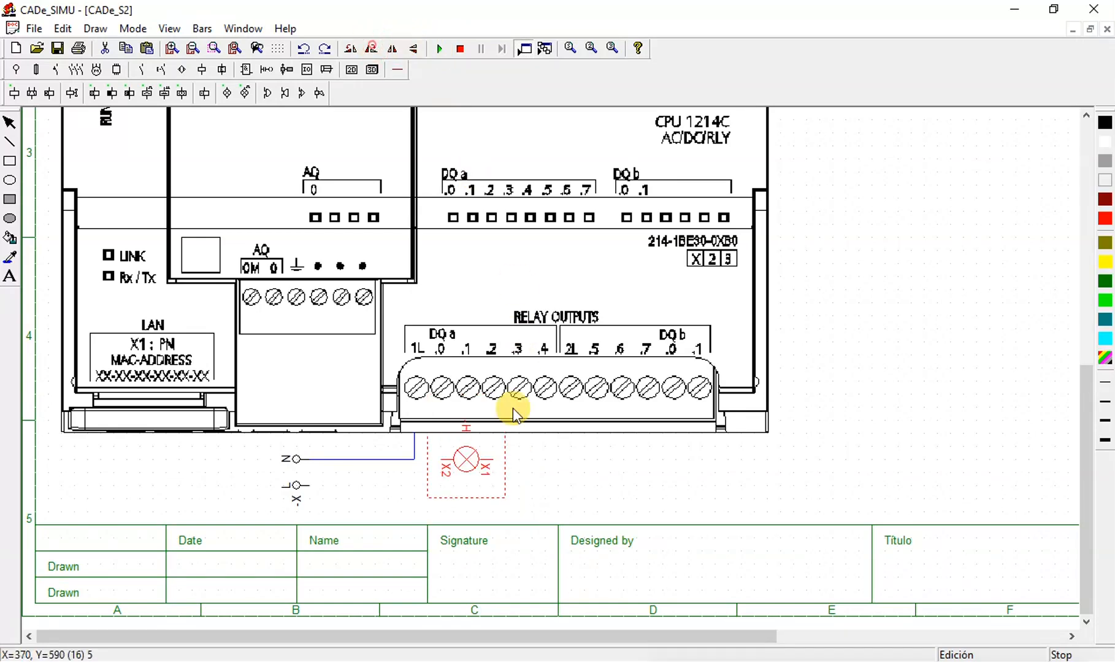
{"action": "left_click_drag", "start_coordinate": [481, 487], "coordinate": [440, 503]}
{"action": "left_click_drag", "start_coordinate": [437, 497], "coordinate": [414, 497]}
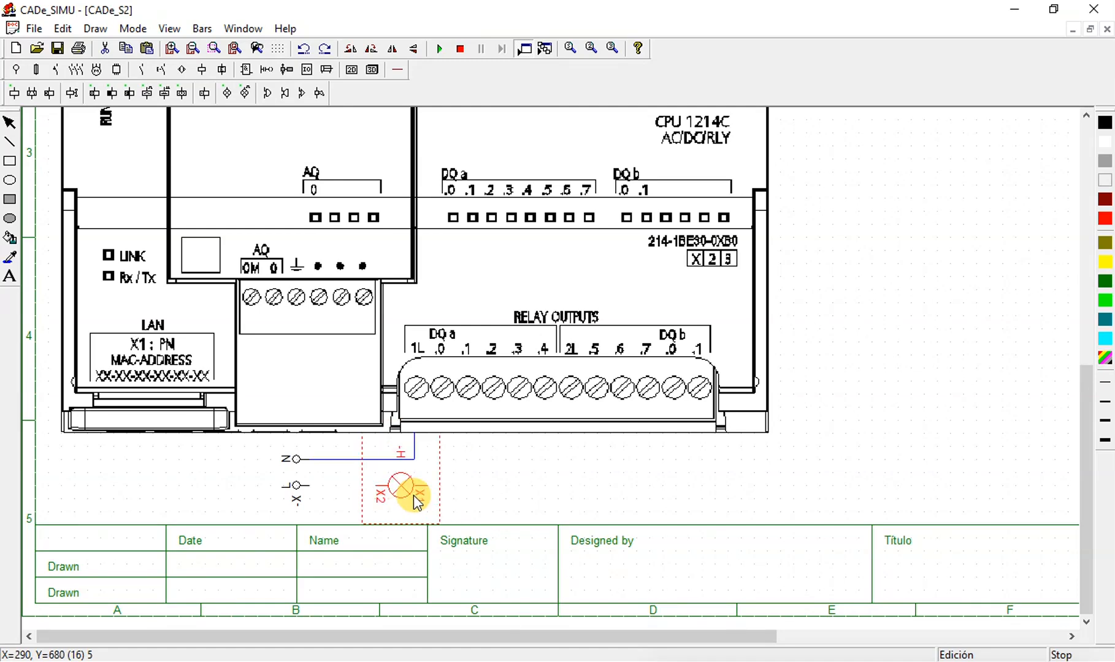
Step: Wire the lower supply's L to lamp terminal X2 with a red conductor and X1 to output DQ a .0 with a blue one
{"action": "left_click", "coordinate": [396, 71]}
{"action": "left_click", "coordinate": [213, 93]}
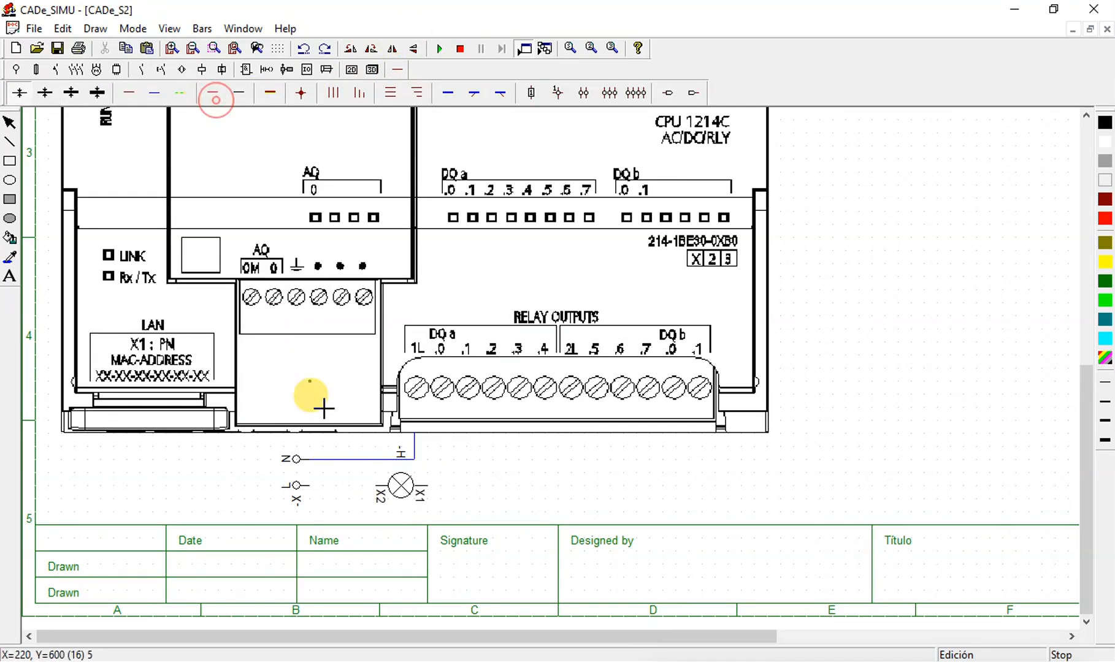
{"action": "left_click_drag", "start_coordinate": [320, 485], "coordinate": [380, 486]}
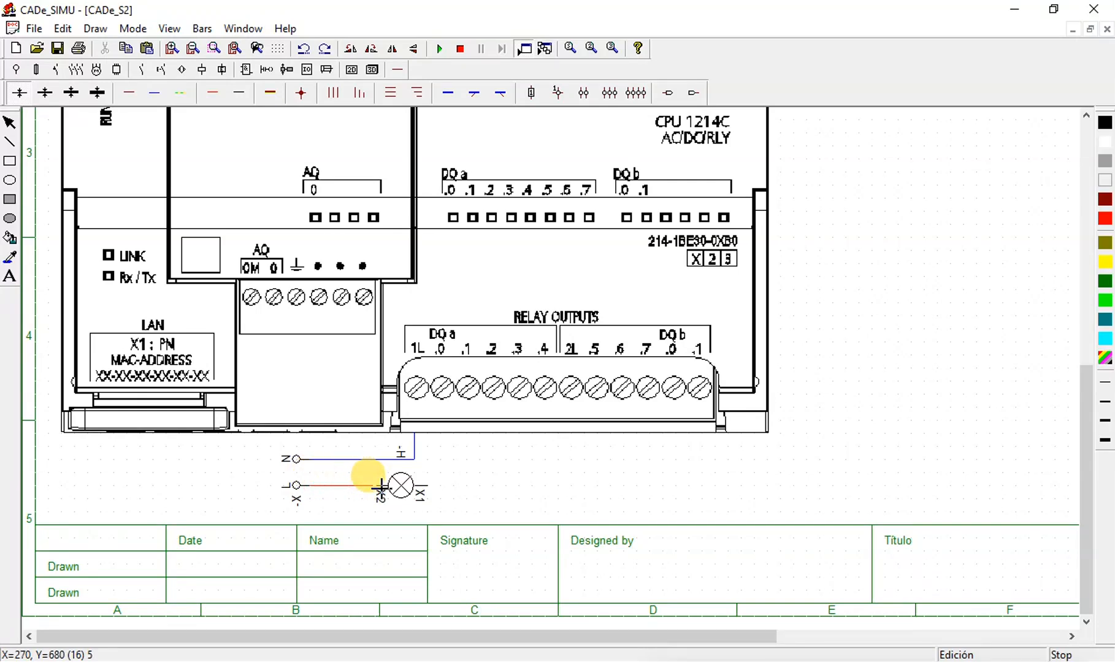
{"action": "left_click_drag", "start_coordinate": [445, 440], "coordinate": [439, 485]}
{"action": "key", "text": "ctrl+z"}
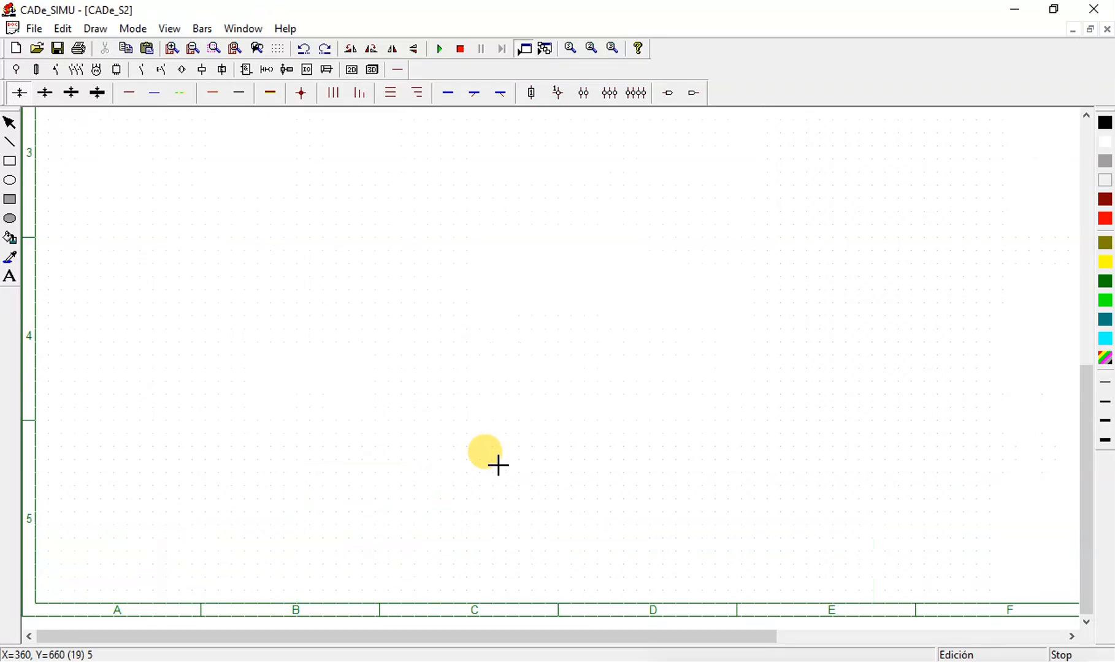
{"action": "left_click", "coordinate": [161, 94]}
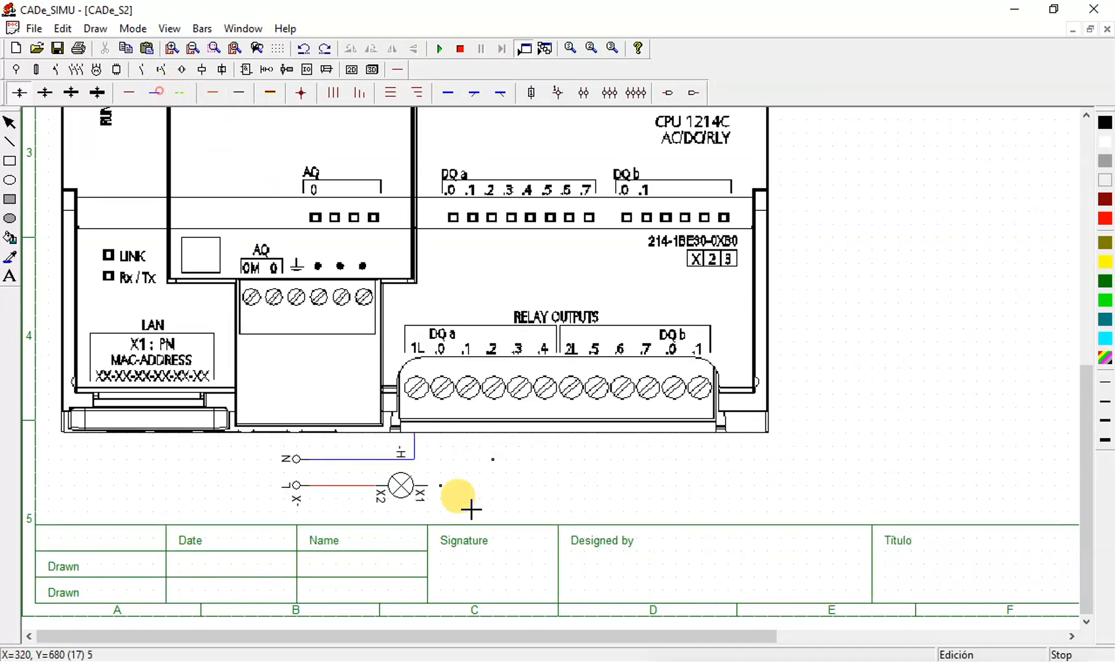
{"action": "left_click_drag", "start_coordinate": [452, 446], "coordinate": [429, 488]}
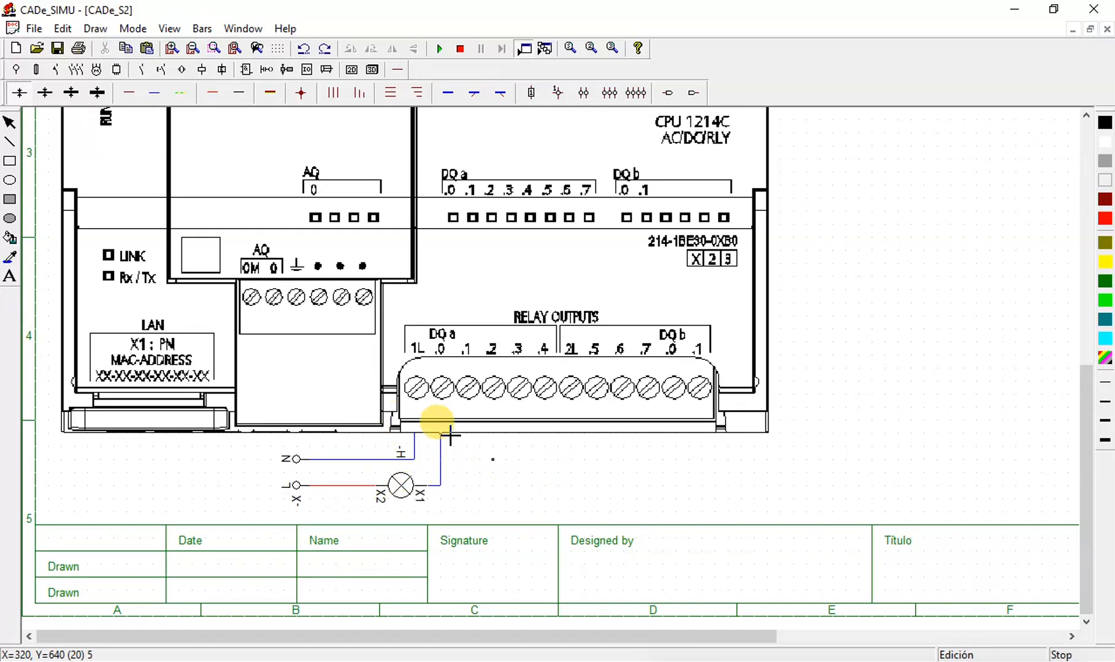
Step: Change the S7-1200 PLC's symbol type to Relief photo
{"action": "left_click_drag", "start_coordinate": [1090, 496], "coordinate": [1094, 461]}
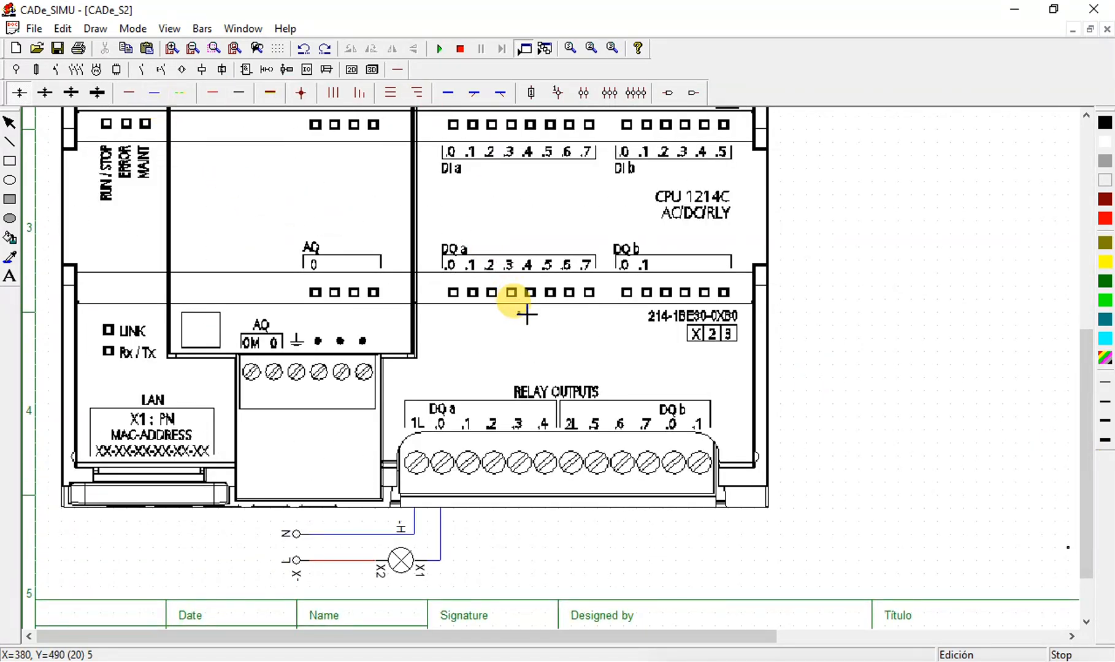
{"action": "left_click", "coordinate": [173, 49]}
{"action": "left_click", "coordinate": [175, 49]}
{"action": "left_click", "coordinate": [192, 49]}
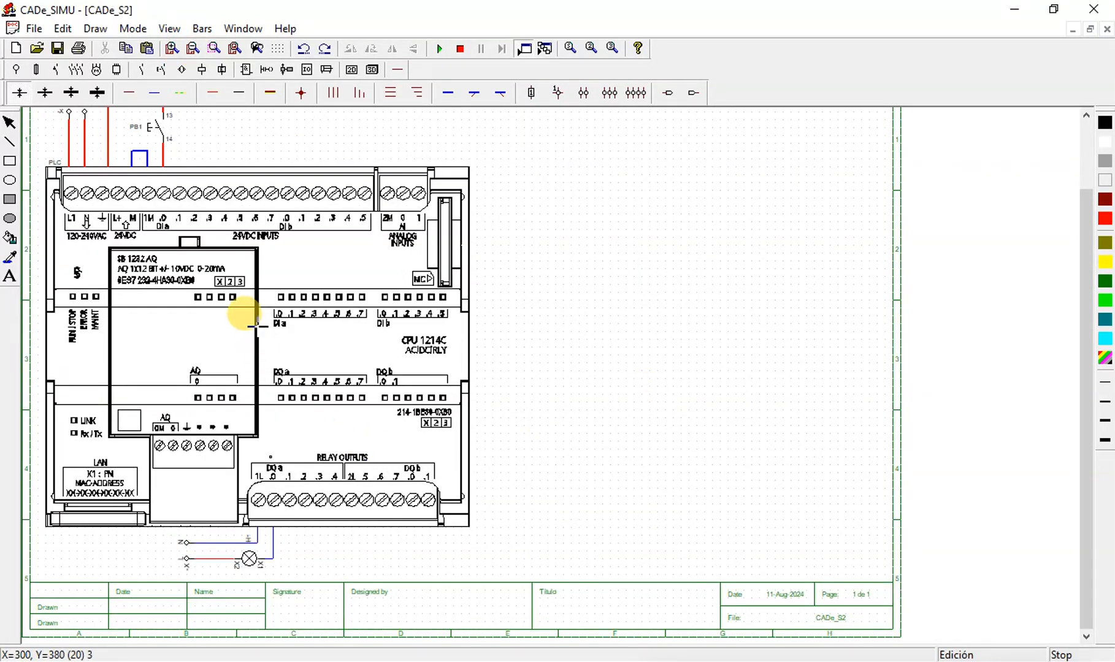
{"action": "right_click", "coordinate": [258, 326]}
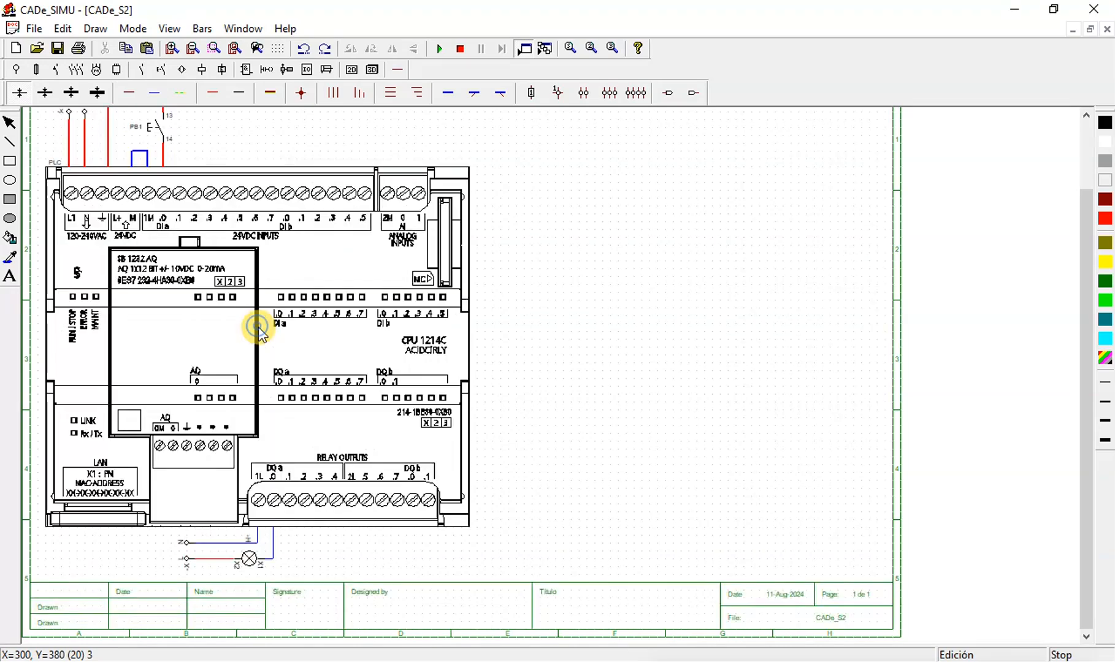
{"action": "double_click", "coordinate": [260, 333]}
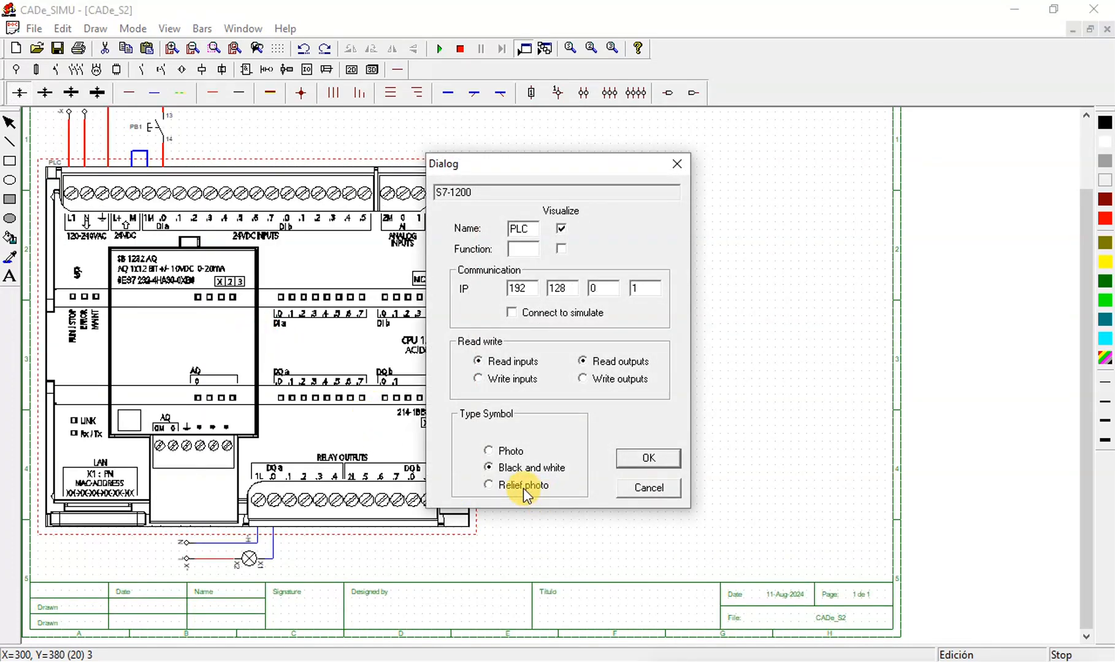
{"action": "left_click", "coordinate": [524, 489]}
{"action": "left_click", "coordinate": [637, 457]}
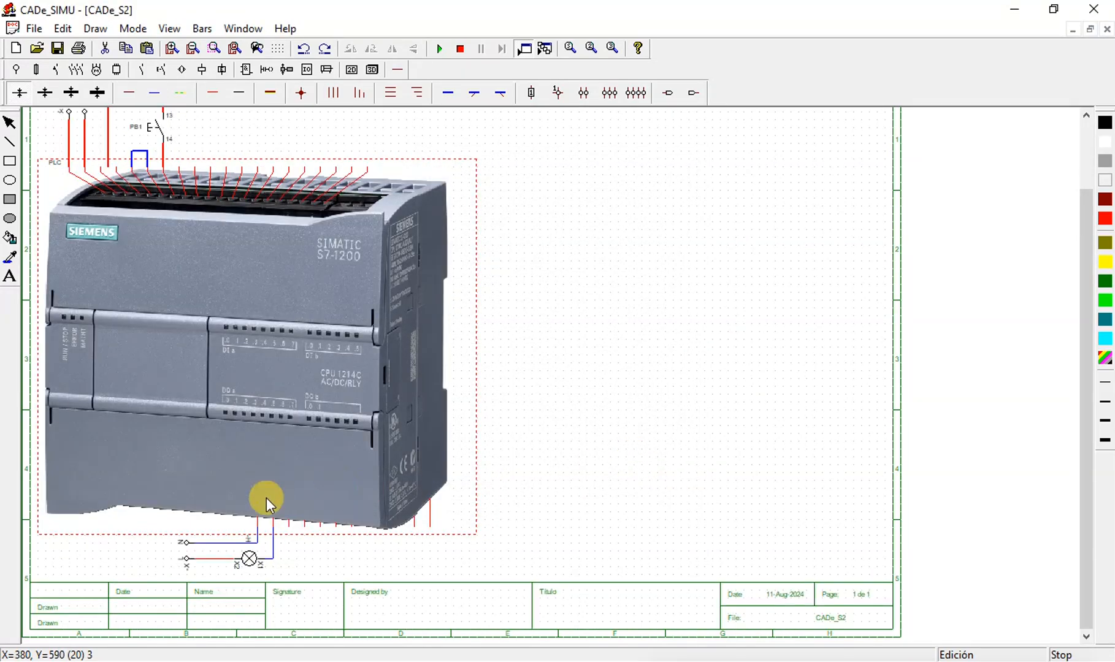
Step: Place a positive supply terminal in the empty area beside the PLC and a negative one opposite it near the sheet's far edge
{"action": "left_click_drag", "start_coordinate": [1092, 424], "coordinate": [1092, 404]}
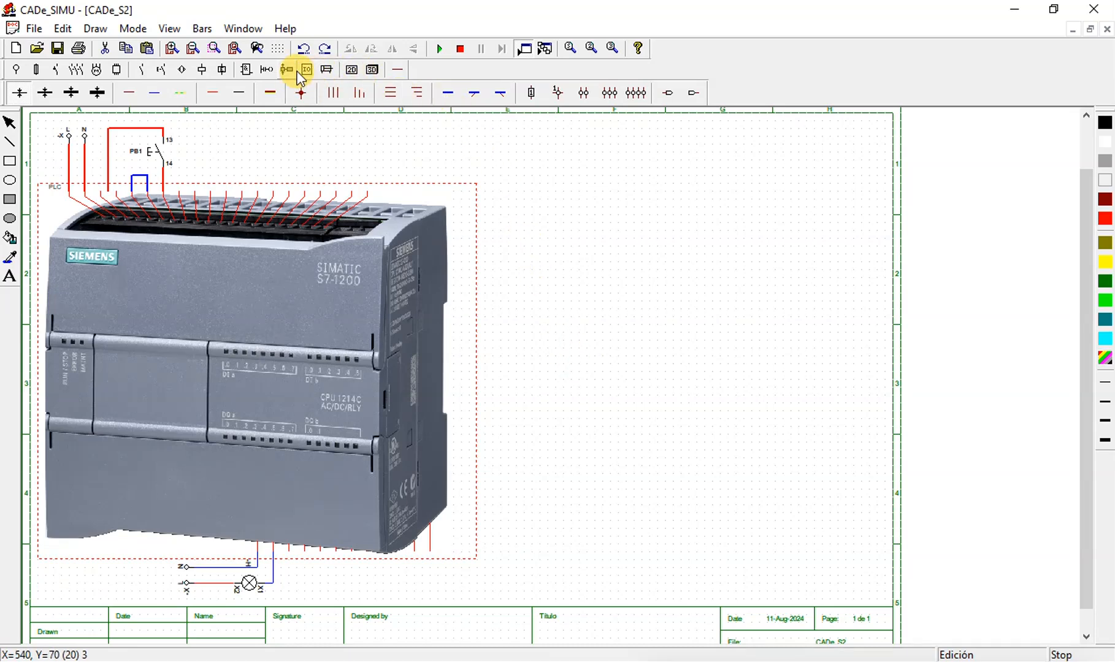
{"action": "left_click", "coordinate": [24, 70]}
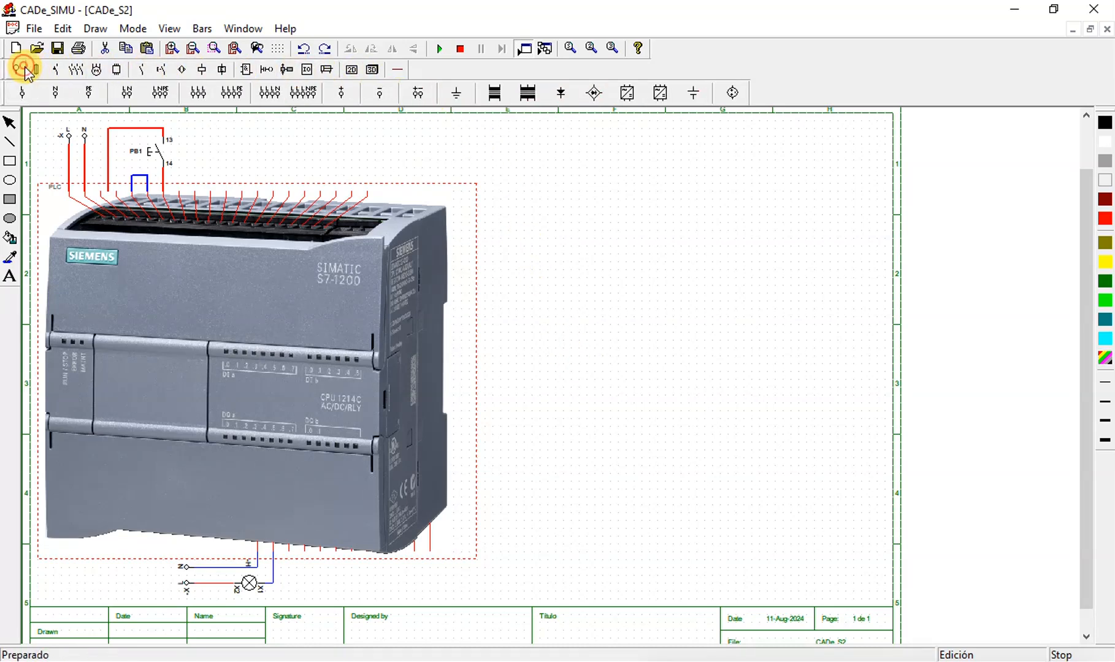
{"action": "left_click", "coordinate": [342, 92]}
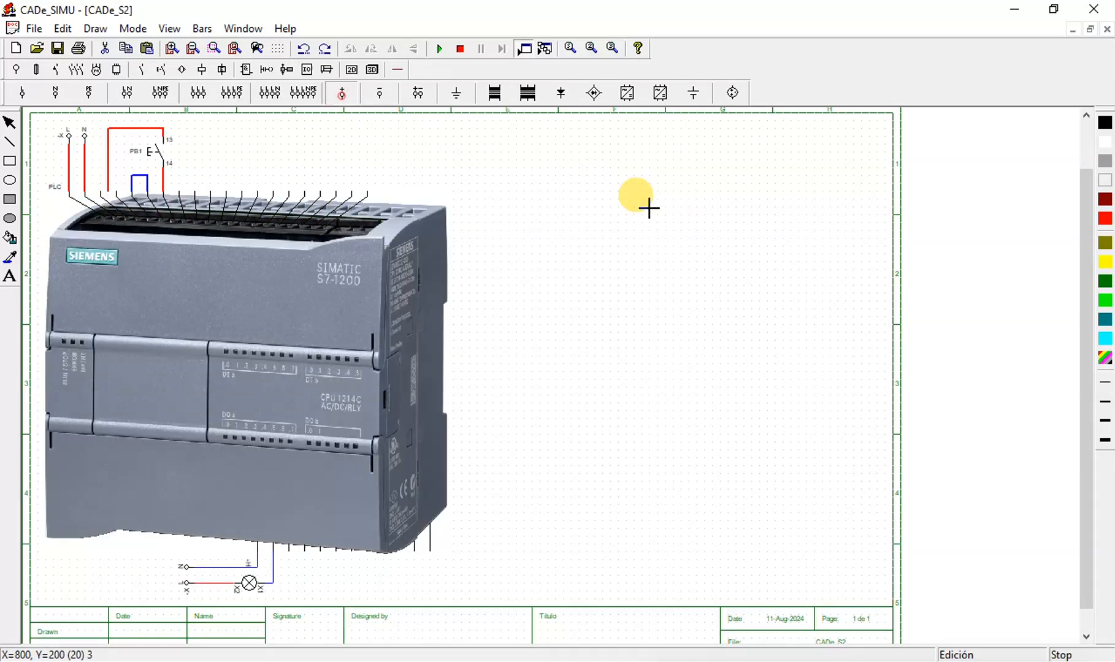
{"action": "left_click", "coordinate": [535, 219]}
{"action": "left_click", "coordinate": [379, 93]}
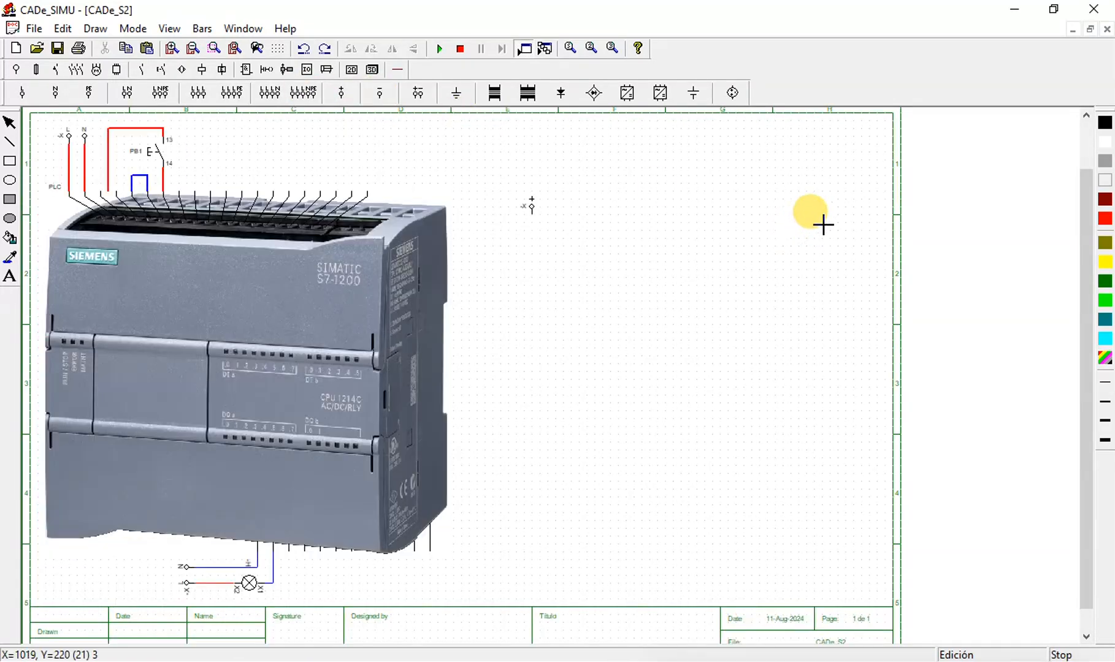
{"action": "left_click", "coordinate": [833, 209]}
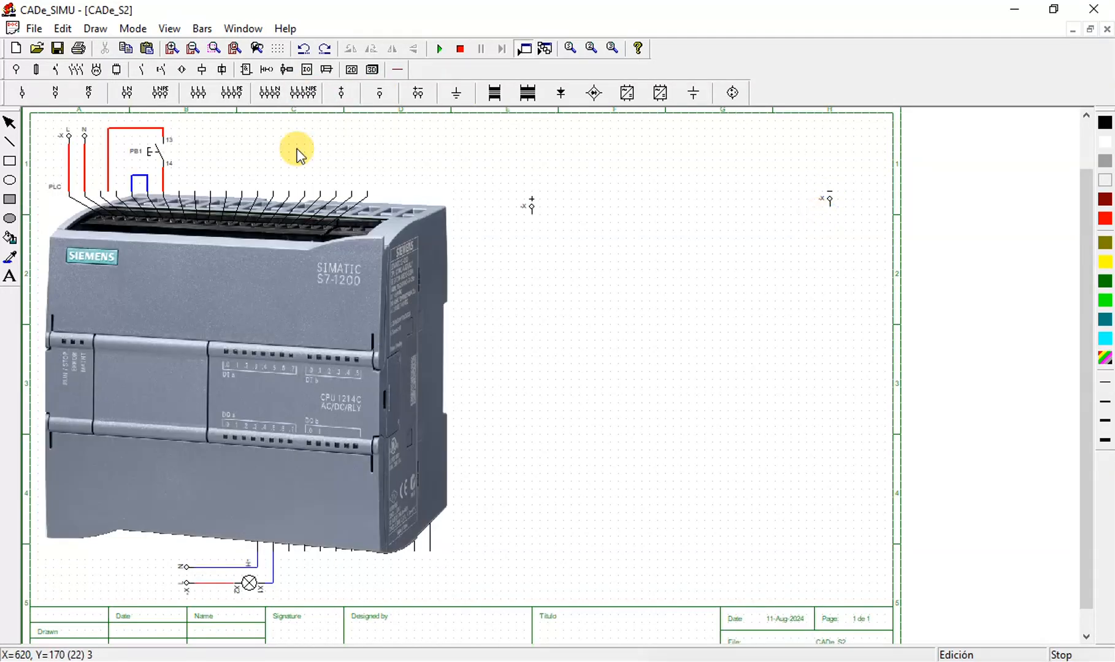
Step: Draw the vertical ladder rails, a red line down from the positive terminal and a black line down from the negative terminal
{"action": "left_click", "coordinate": [405, 69]}
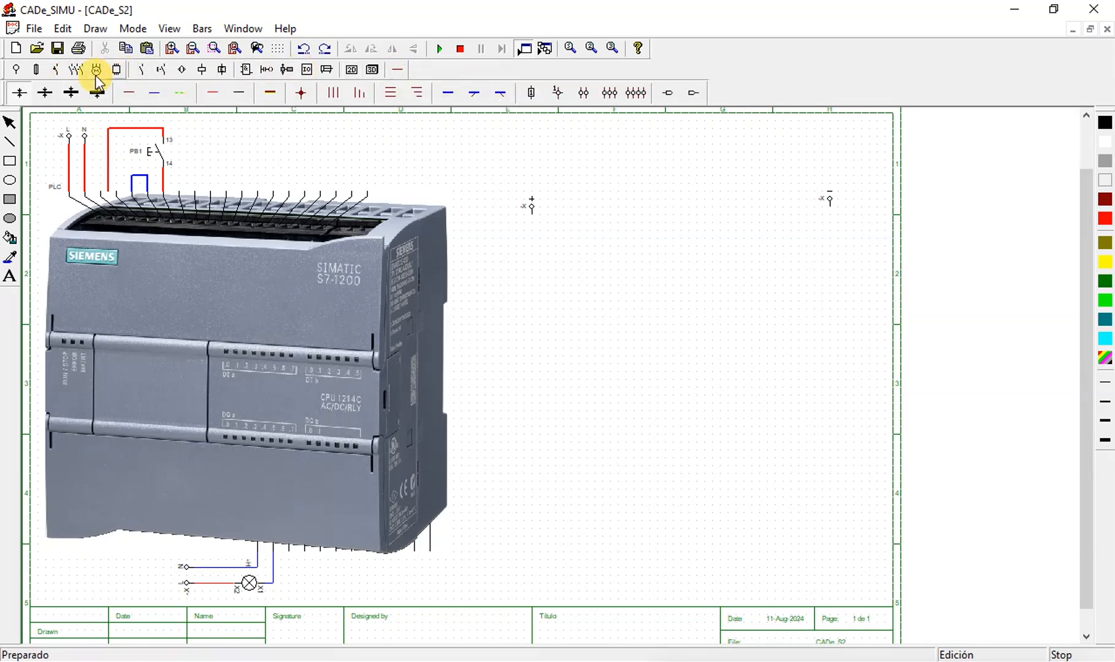
{"action": "left_click", "coordinate": [267, 70]}
{"action": "left_click", "coordinate": [393, 93]}
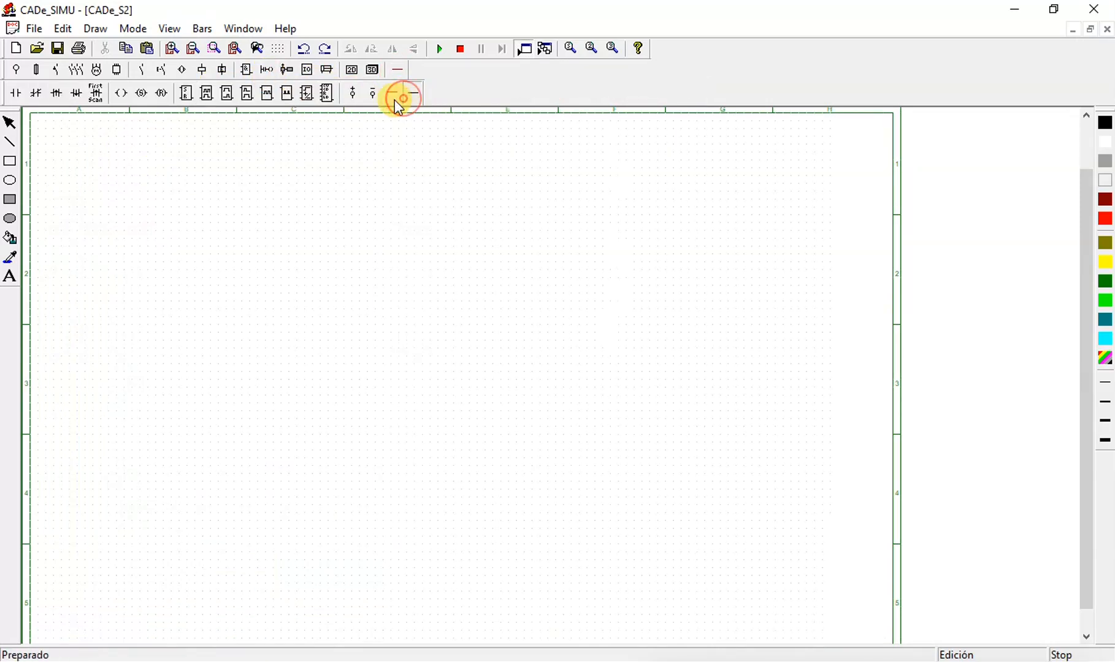
{"action": "left_click_drag", "start_coordinate": [533, 219], "coordinate": [534, 499]}
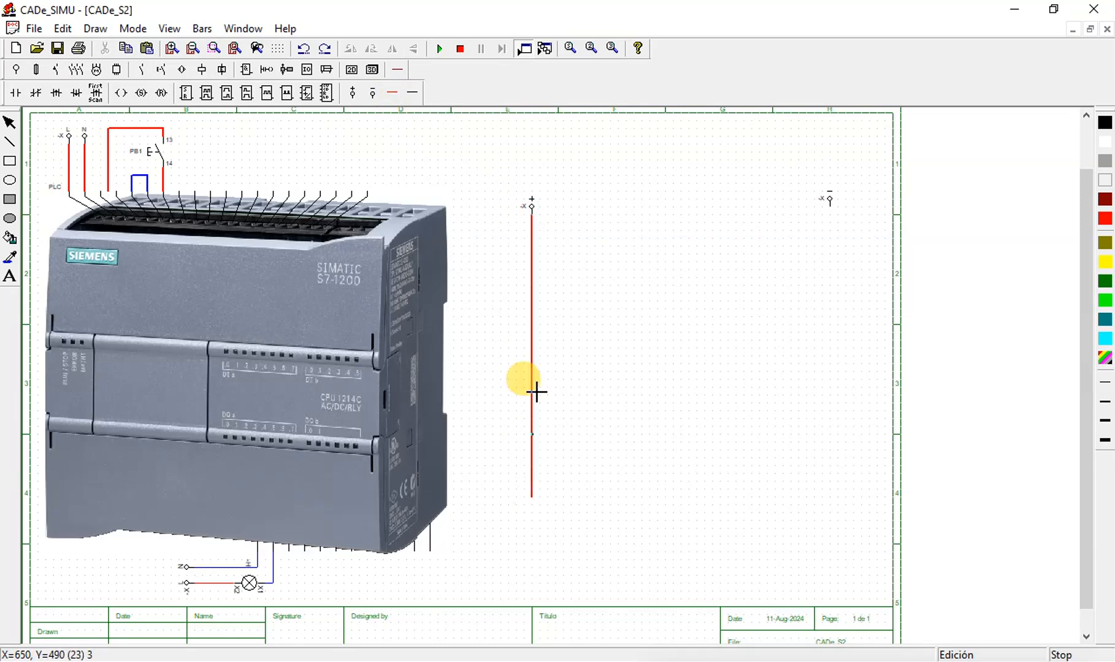
{"action": "left_click", "coordinate": [413, 93]}
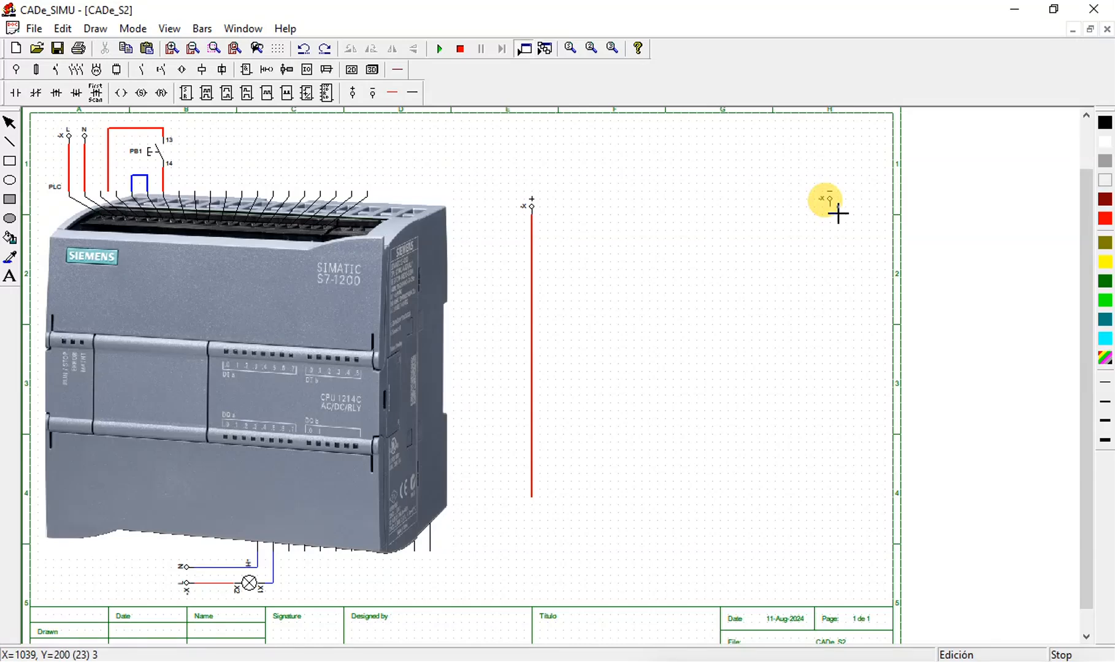
{"action": "left_click_drag", "start_coordinate": [832, 212], "coordinate": [835, 503]}
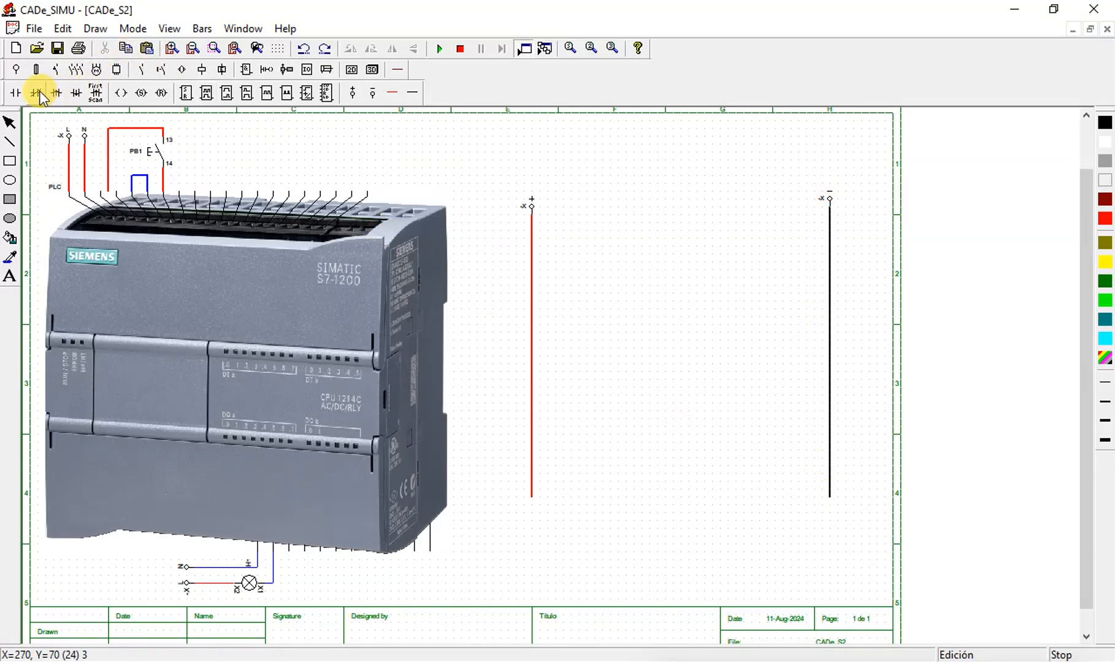
Step: Place a normally open contact near the positive rail and an output coil level with it near the negative rail
{"action": "left_click", "coordinate": [19, 95]}
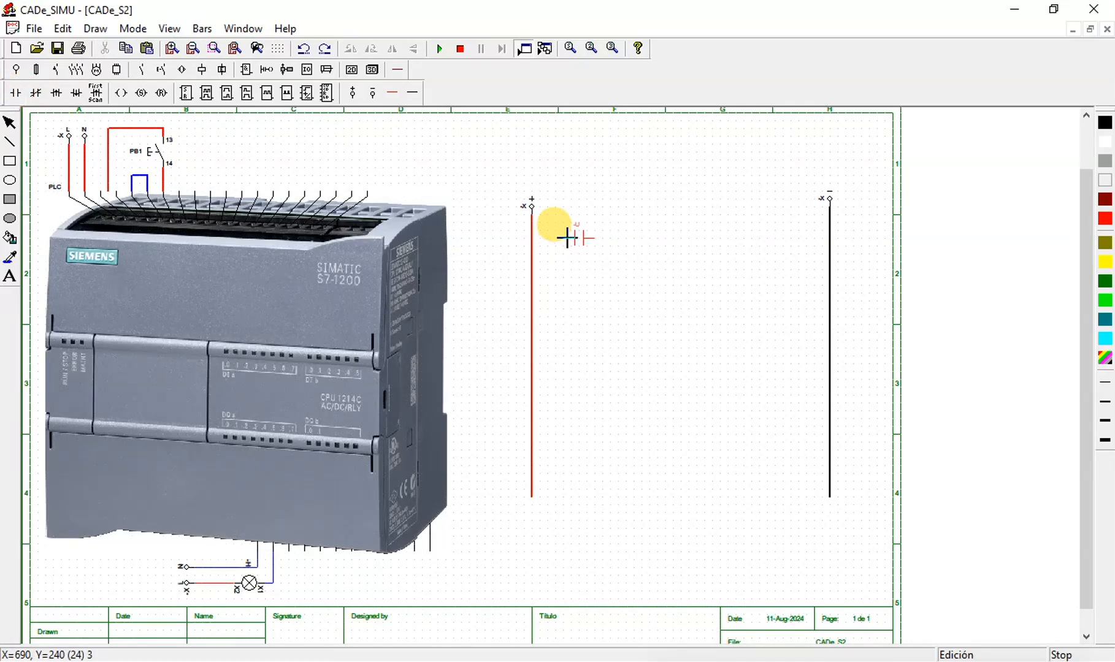
{"action": "left_click", "coordinate": [567, 238]}
{"action": "left_click", "coordinate": [123, 93]}
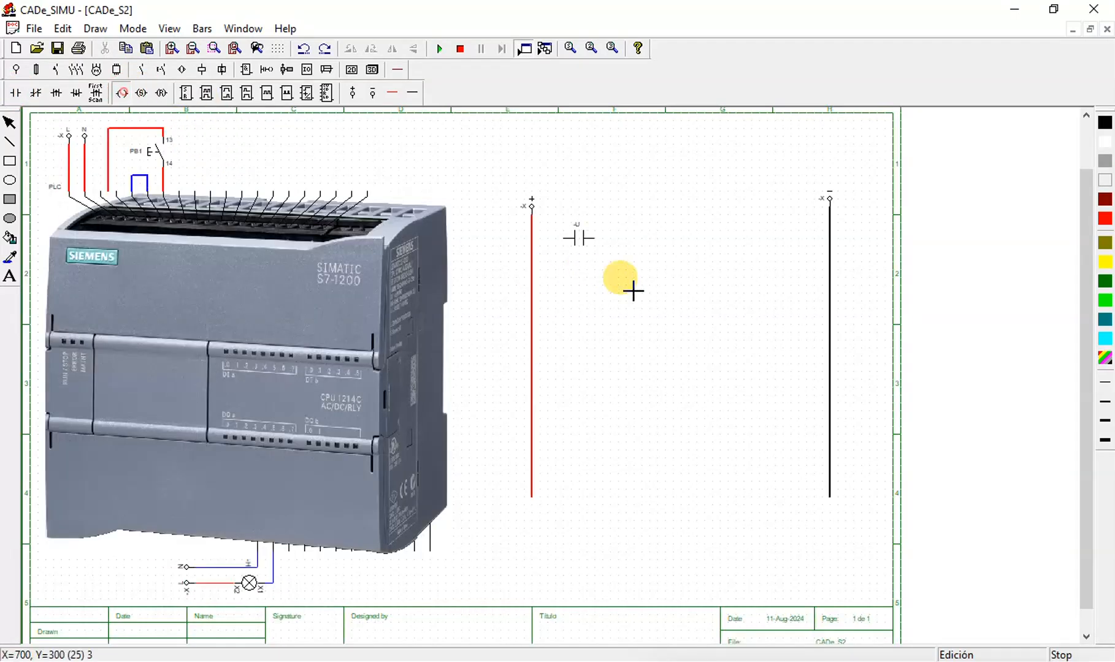
{"action": "left_click", "coordinate": [752, 240]}
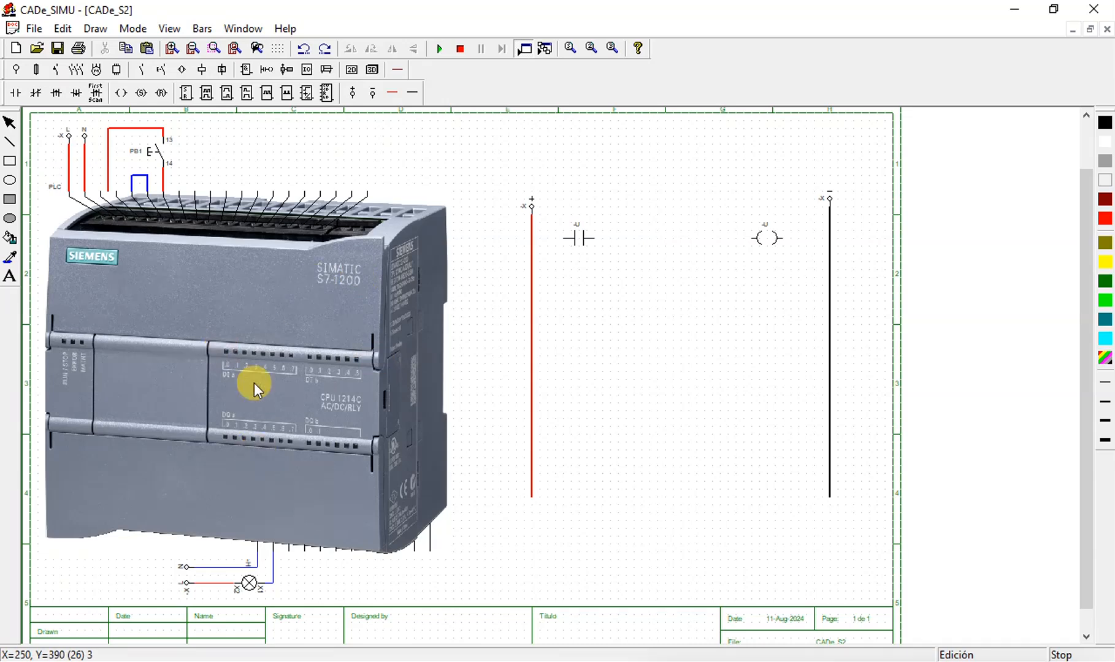
Step: Switch the S7-1200 PLC's symbol type to Black and white and from there to Photo
{"action": "double_click", "coordinate": [275, 269]}
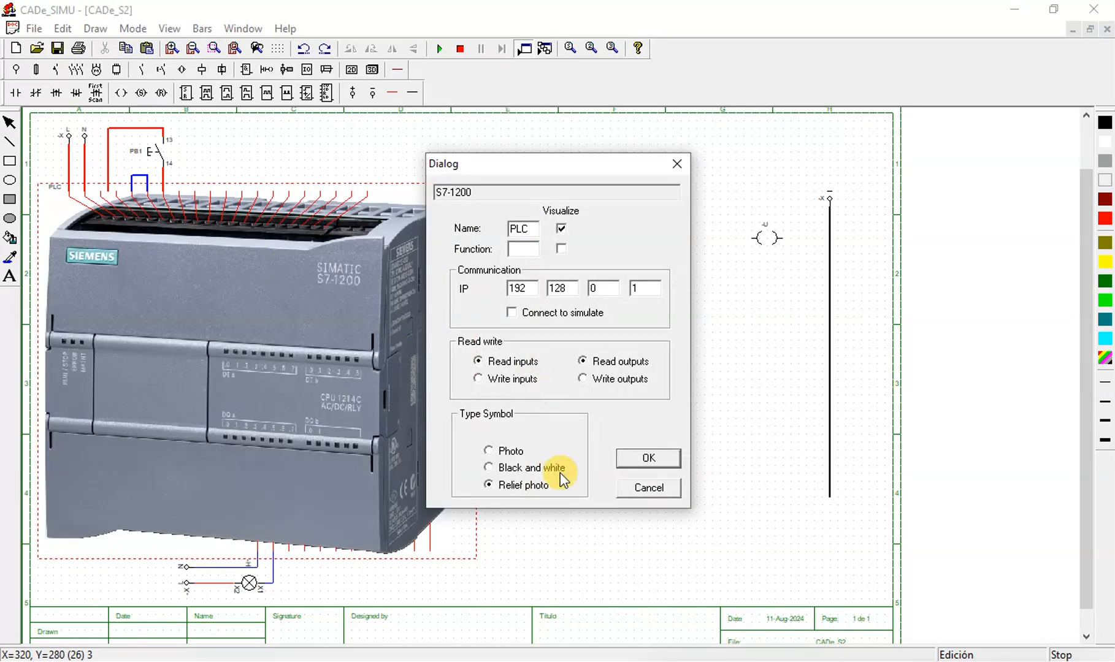
{"action": "left_click", "coordinate": [555, 469]}
{"action": "left_click", "coordinate": [644, 457]}
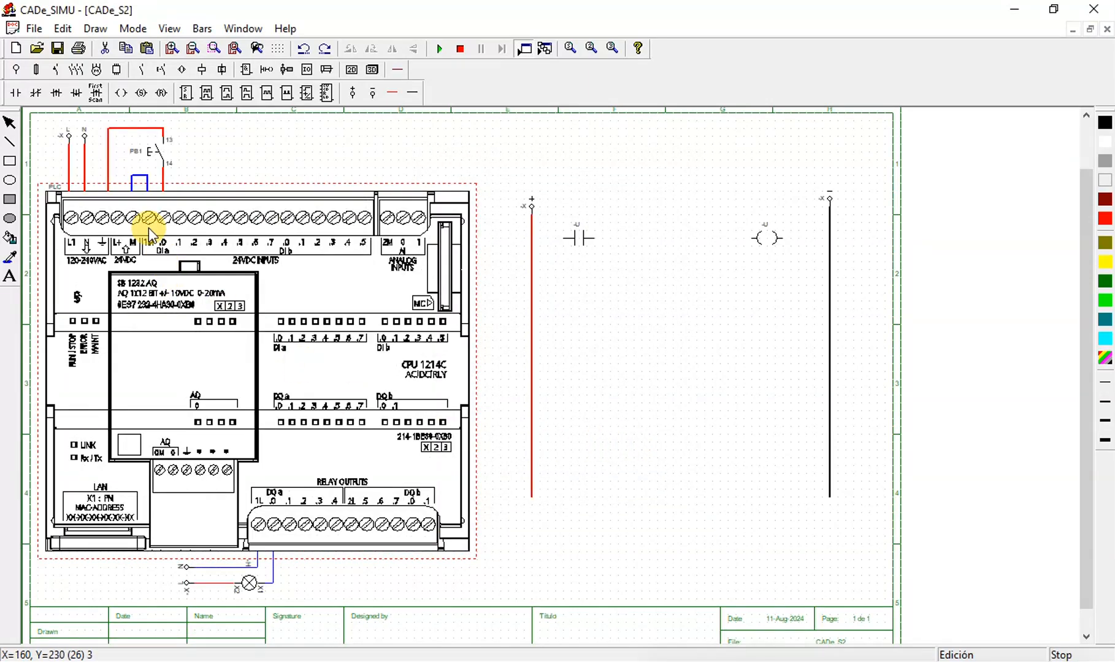
{"action": "double_click", "coordinate": [177, 226]}
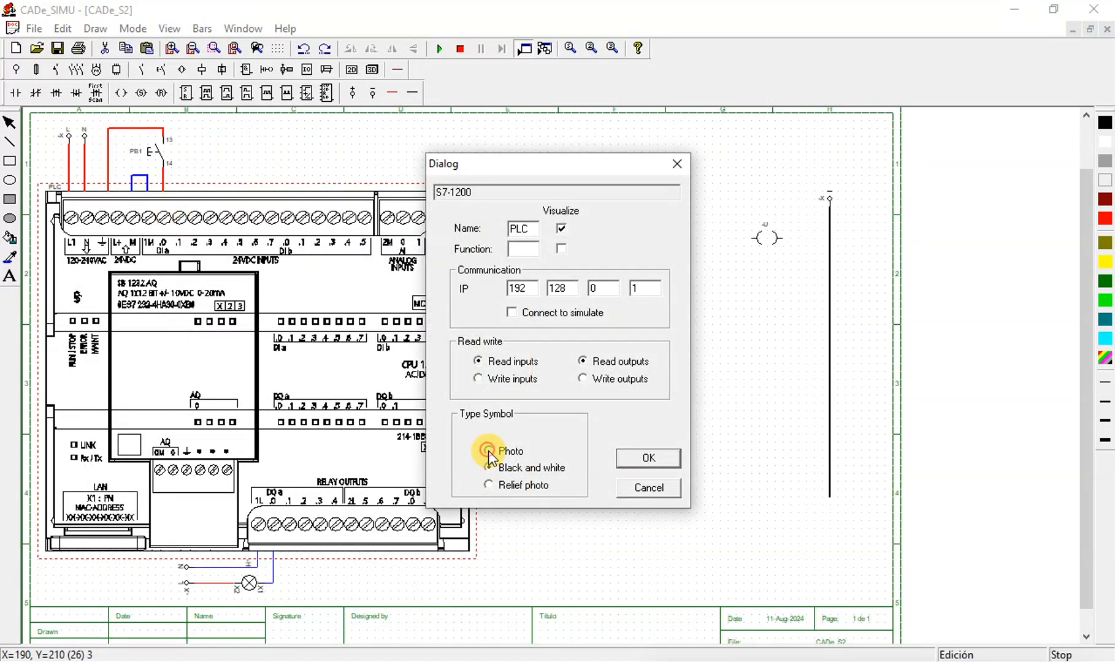
{"action": "left_click", "coordinate": [640, 455]}
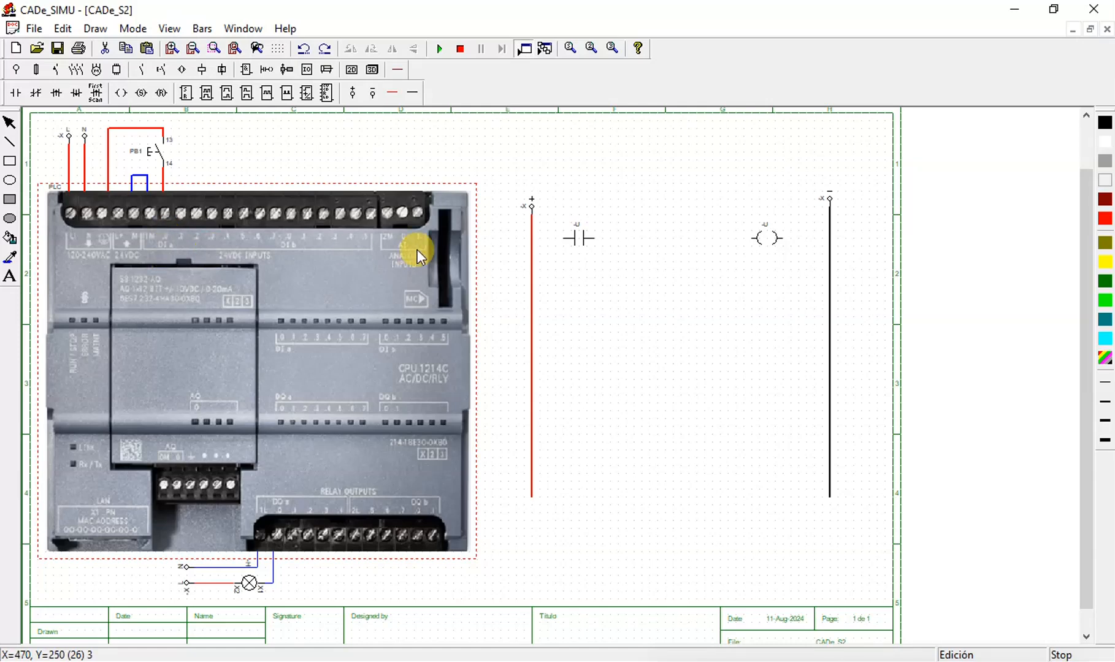
Step: Name the normally open ladder contact I0.0
{"action": "double_click", "coordinate": [580, 241]}
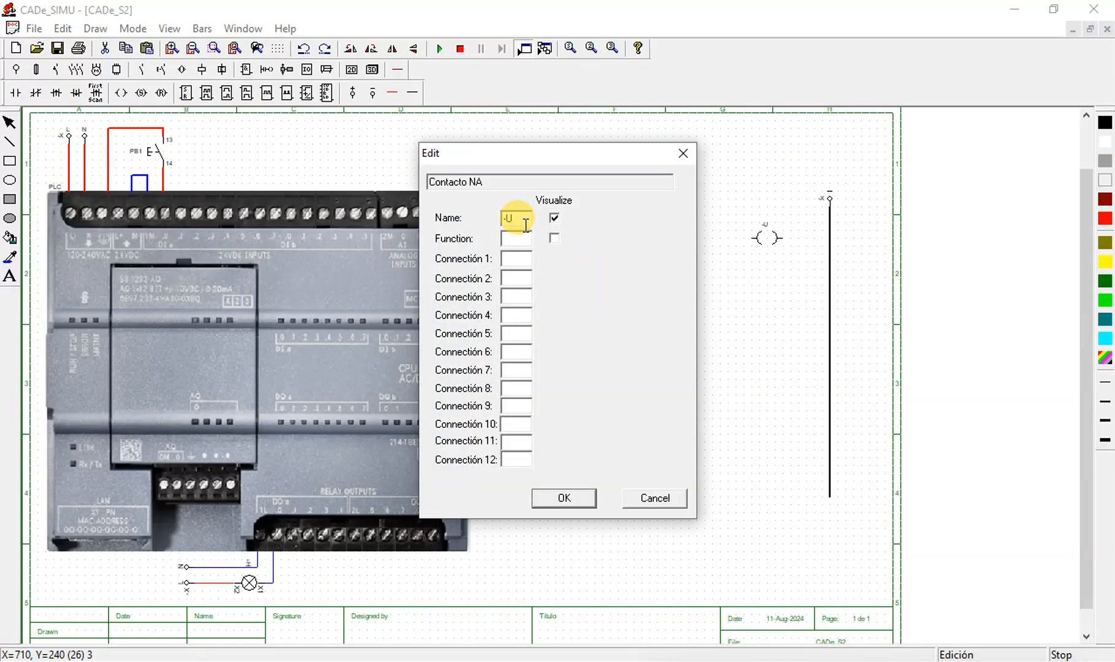
{"action": "double_click", "coordinate": [523, 222]}
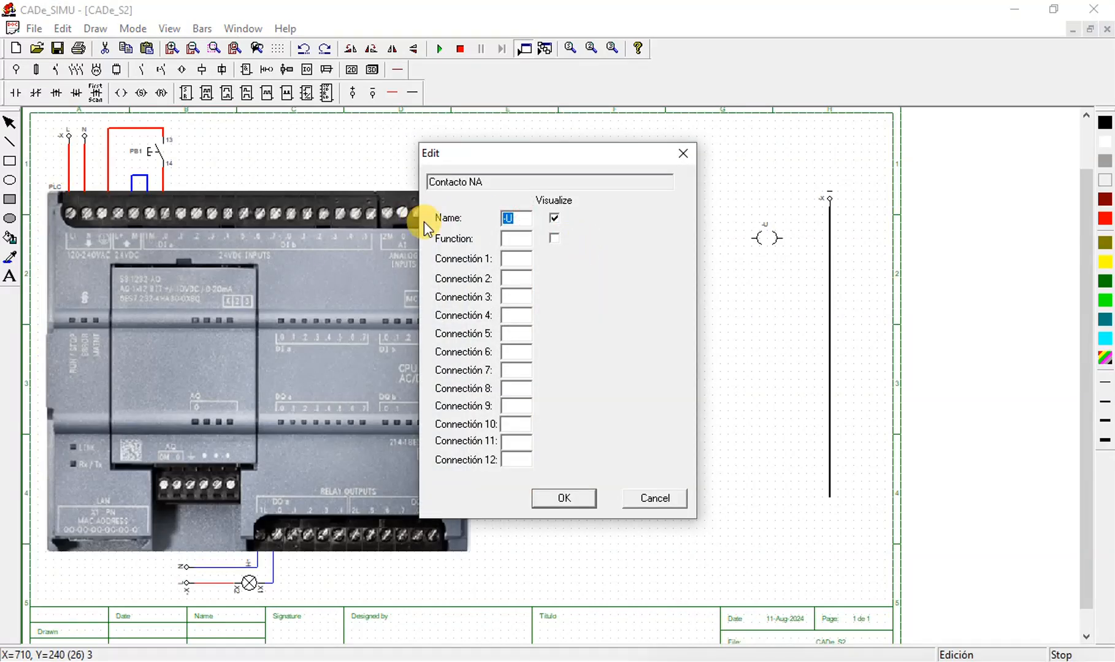
{"action": "key", "text": "BackSpace"}
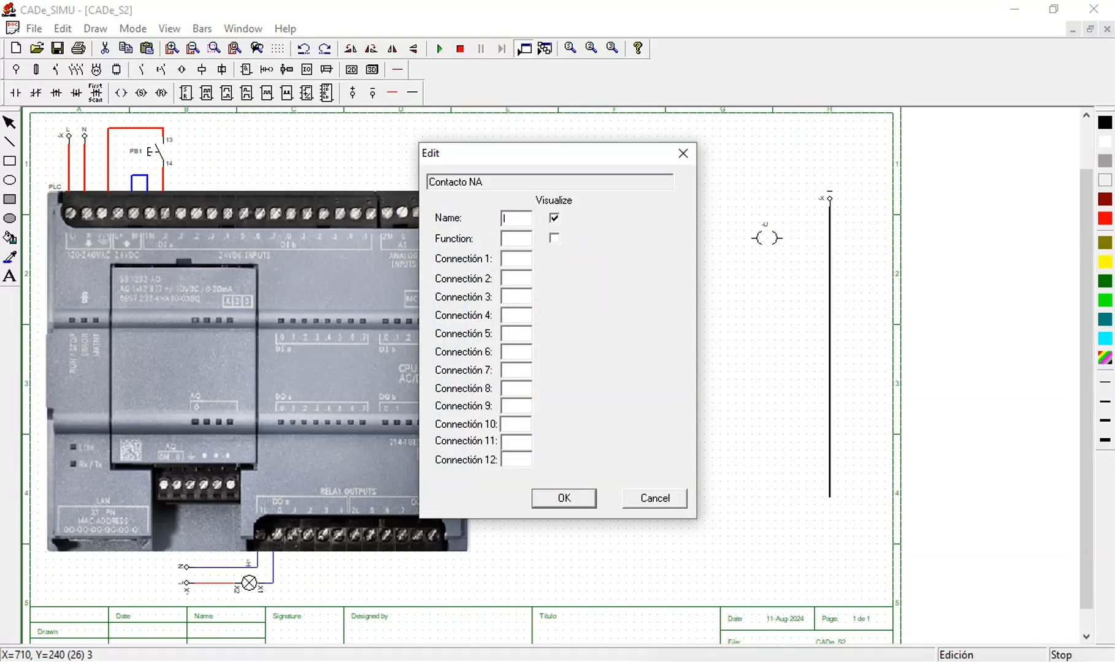
{"action": "type", "text": "I0.0"}
{"action": "left_click", "coordinate": [588, 497]}
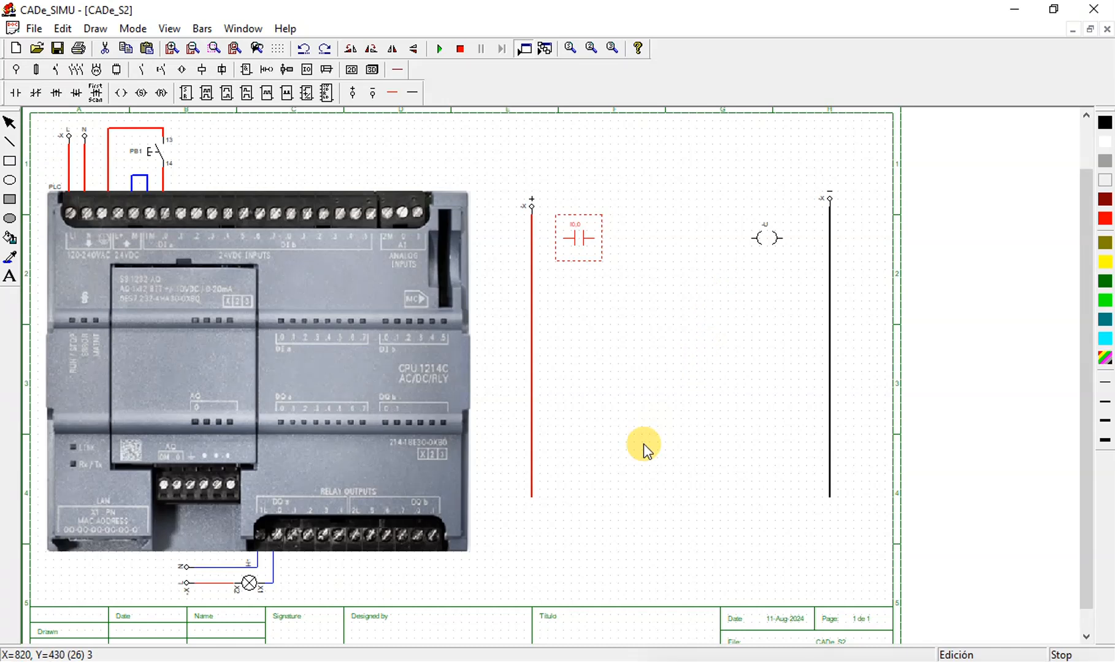
Step: Name the ladder's output coil Q0.0
{"action": "double_click", "coordinate": [767, 237]}
{"action": "double_click", "coordinate": [528, 218]}
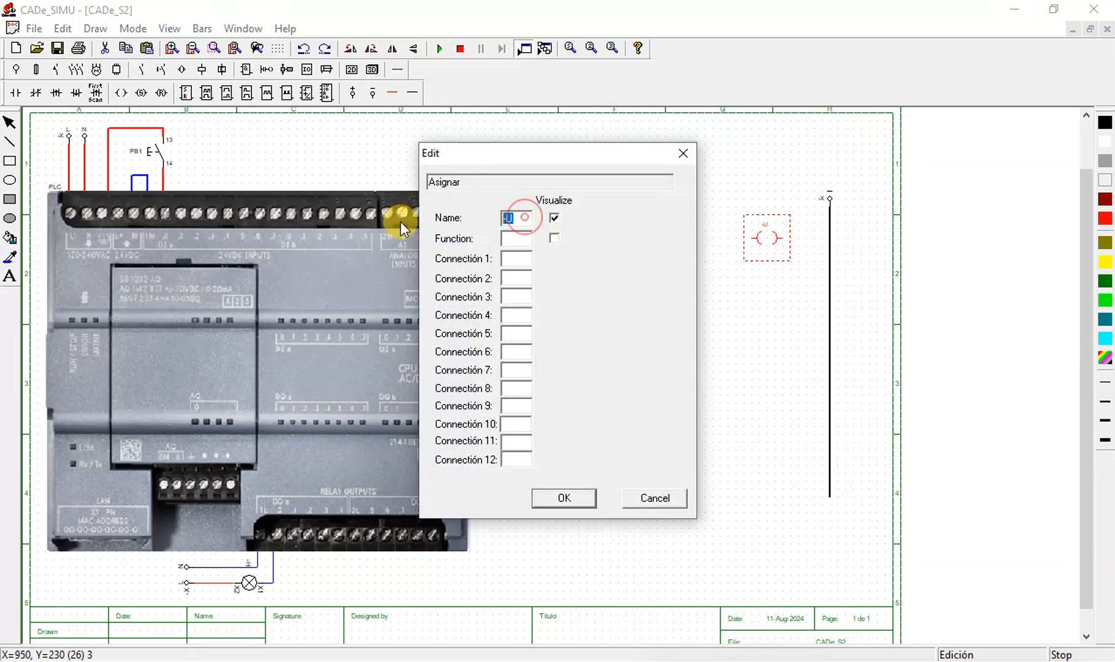
{"action": "type", "text": "Q0.0"}
{"action": "left_click", "coordinate": [565, 499]}
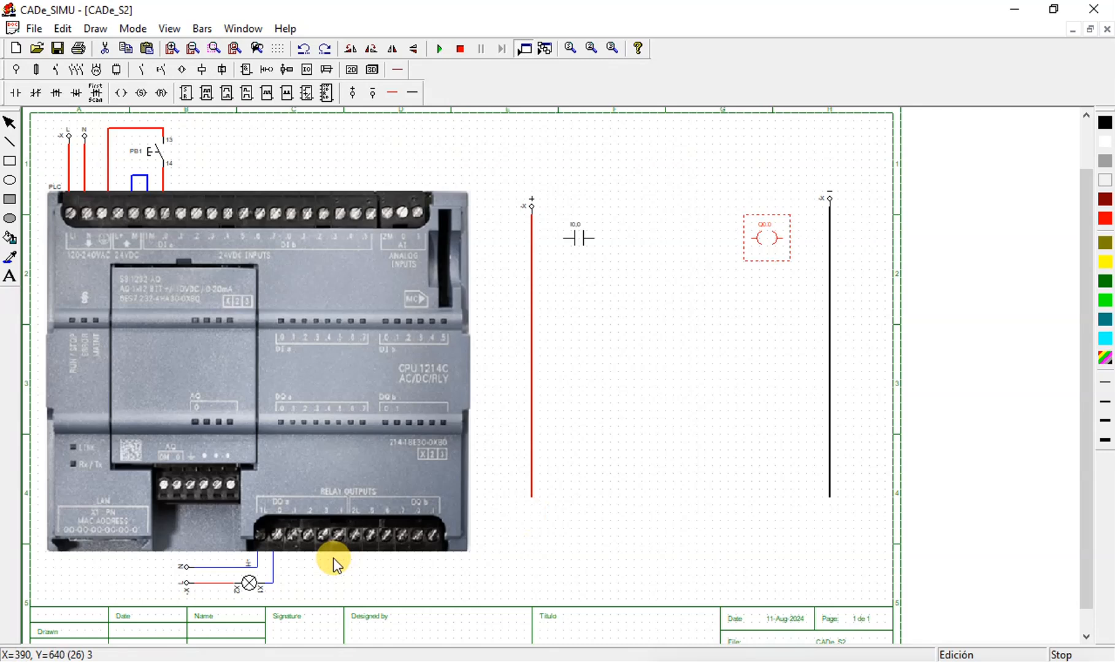
Step: Draw red conductors from the positive rail to contact I0.0 and from the contact to coil Q0.0
{"action": "left_click", "coordinate": [395, 93]}
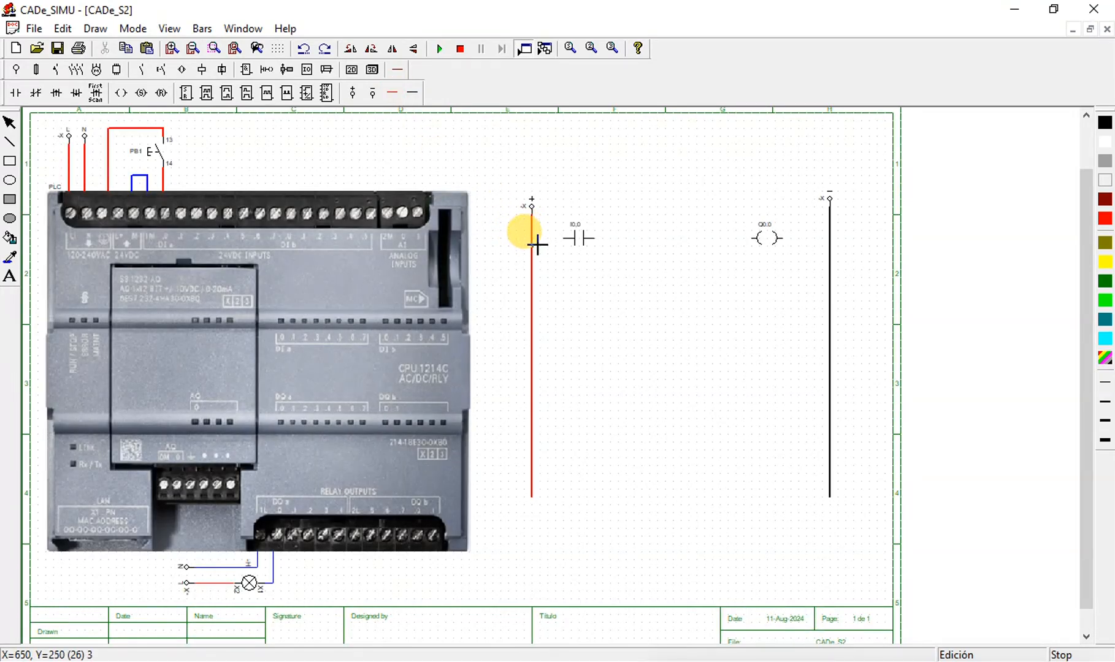
{"action": "left_click", "coordinate": [535, 242]}
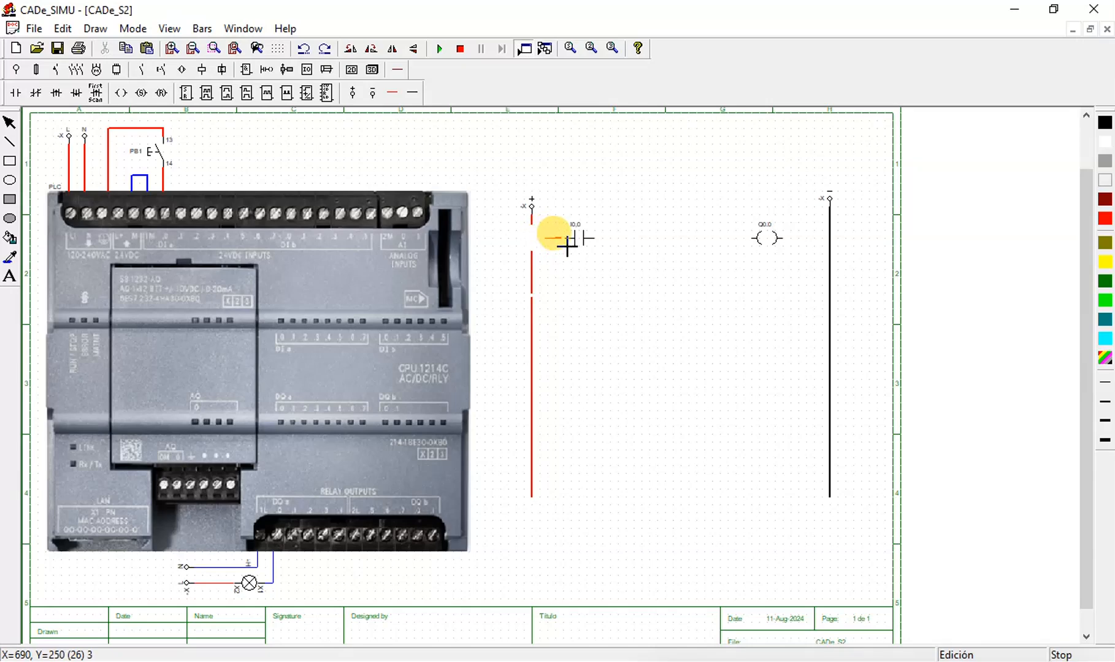
{"action": "left_click", "coordinate": [756, 247]}
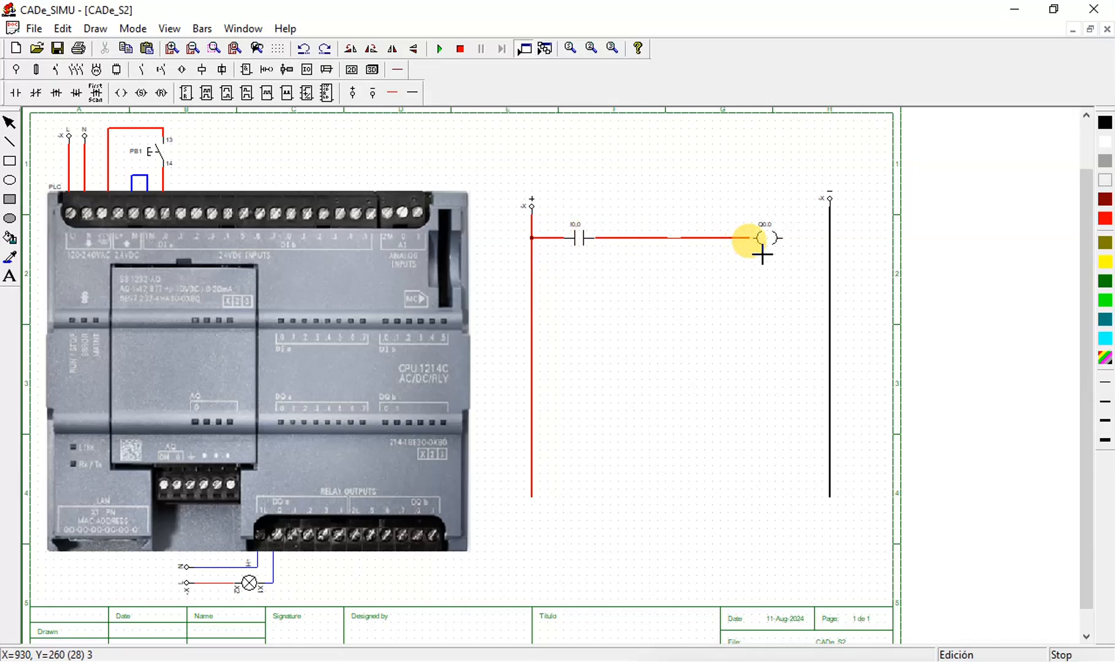
{"action": "left_click", "coordinate": [788, 242]}
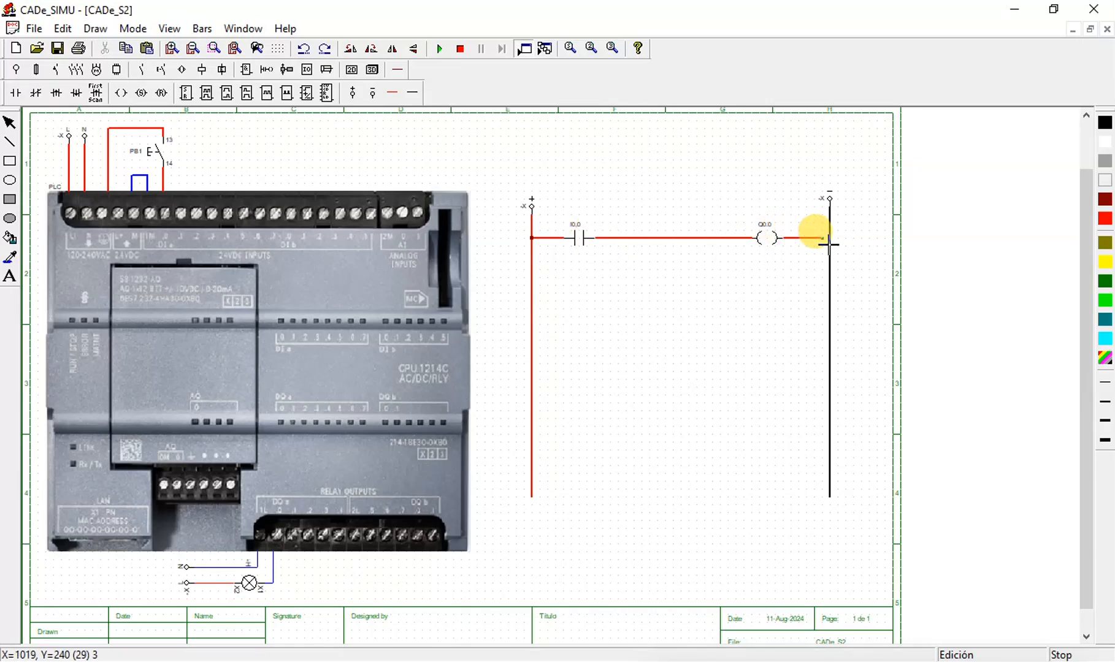
{"action": "left_click", "coordinate": [831, 245]}
{"action": "key", "text": "ctrl+z"}
Step: Draw a black conductor from coil Q0.0 to the negative rail to close the rung
{"action": "left_click", "coordinate": [413, 94]}
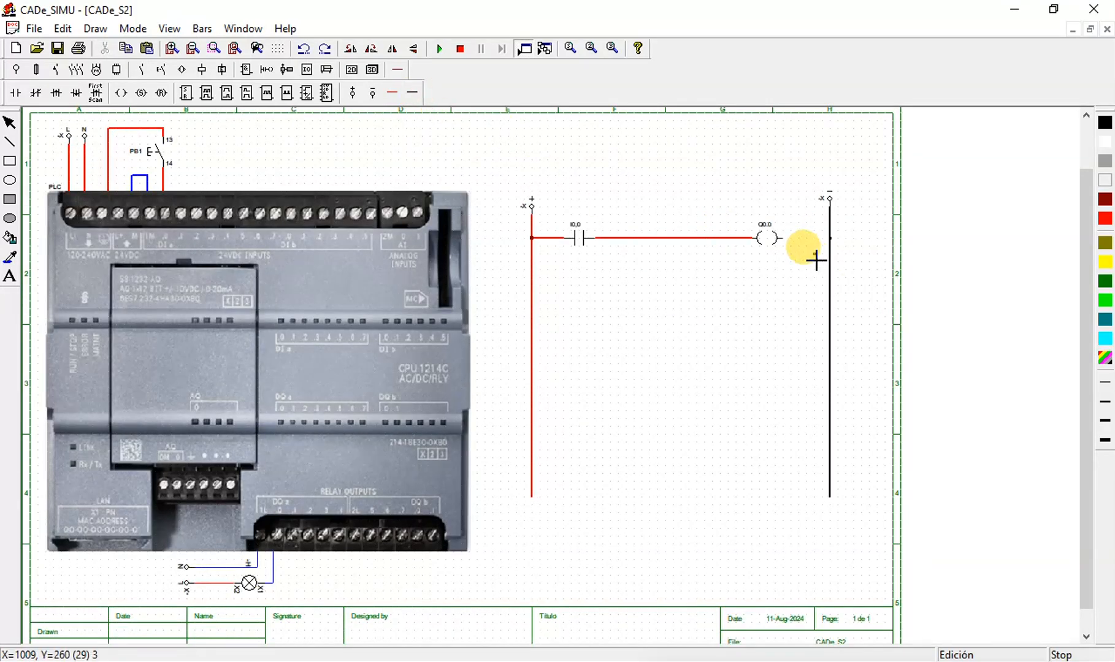
{"action": "left_click", "coordinate": [784, 239]}
{"action": "left_click", "coordinate": [830, 249]}
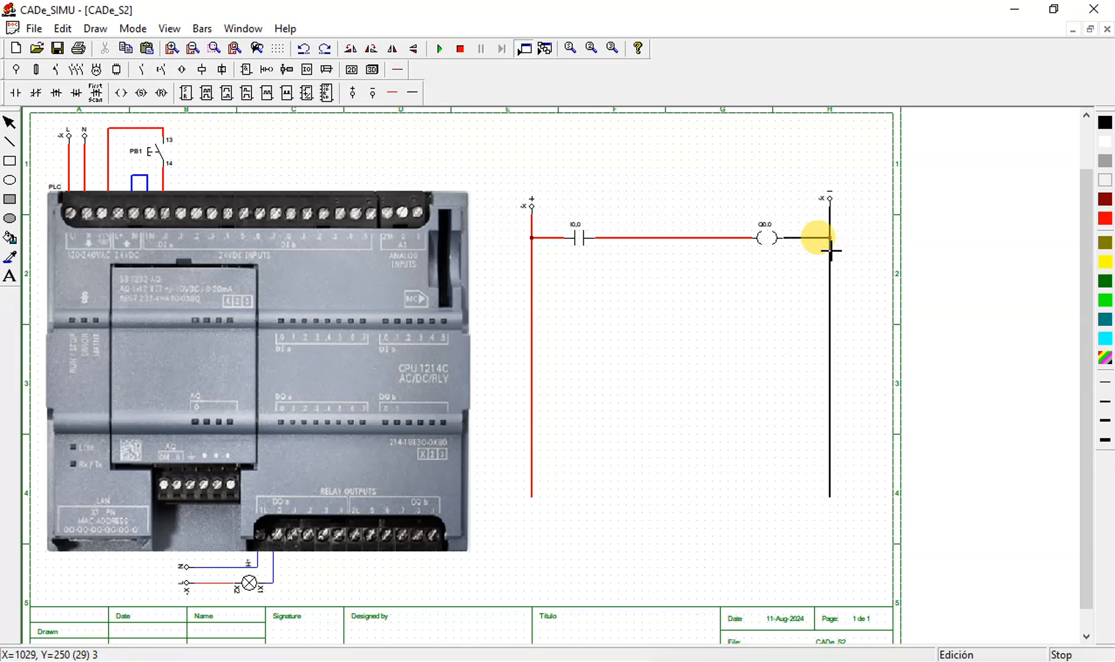
Step: Run the simulation briefly to check the powered PLC and the I0.0–Q0.0 rung, and stop it
{"action": "left_click", "coordinate": [171, 49]}
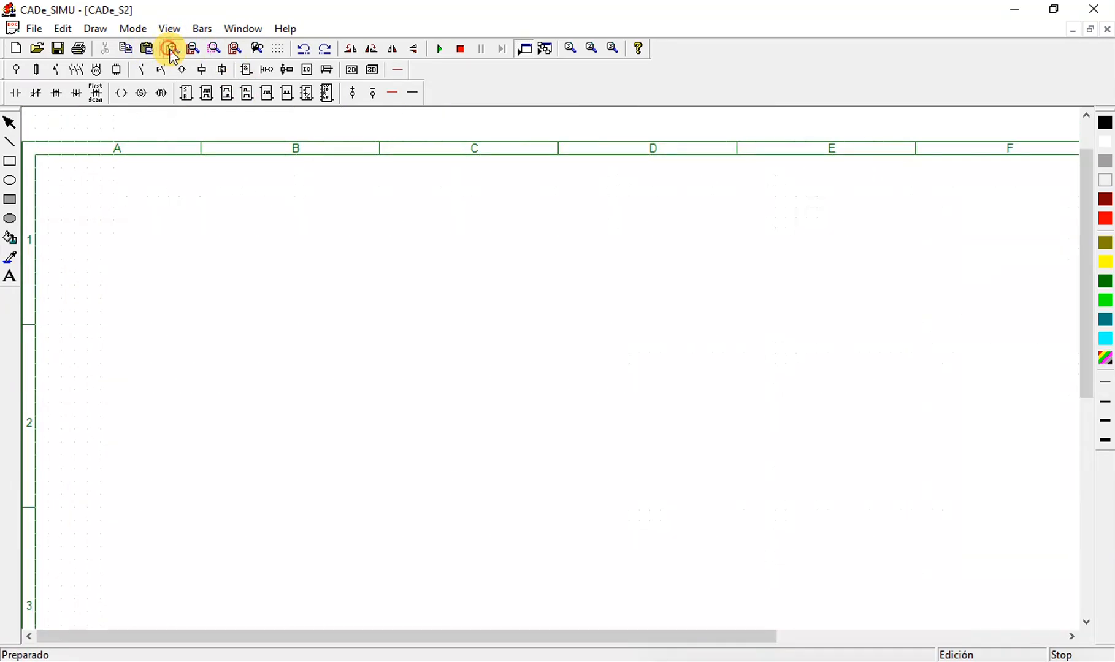
{"action": "left_click_drag", "start_coordinate": [480, 637], "coordinate": [768, 637]}
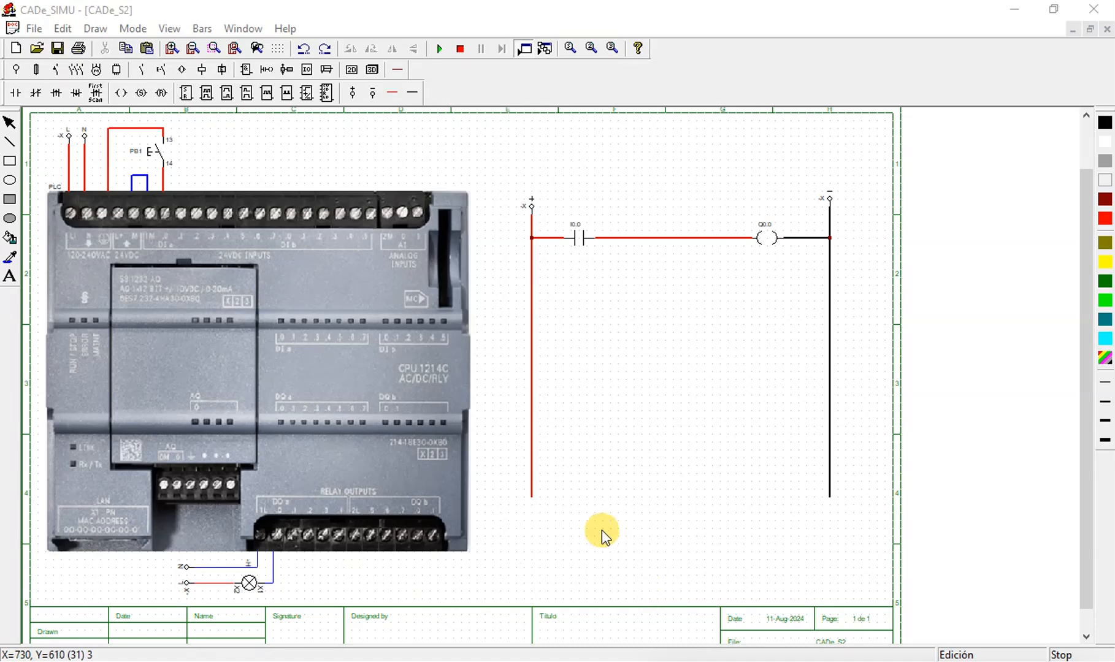
{"action": "left_click", "coordinate": [441, 49]}
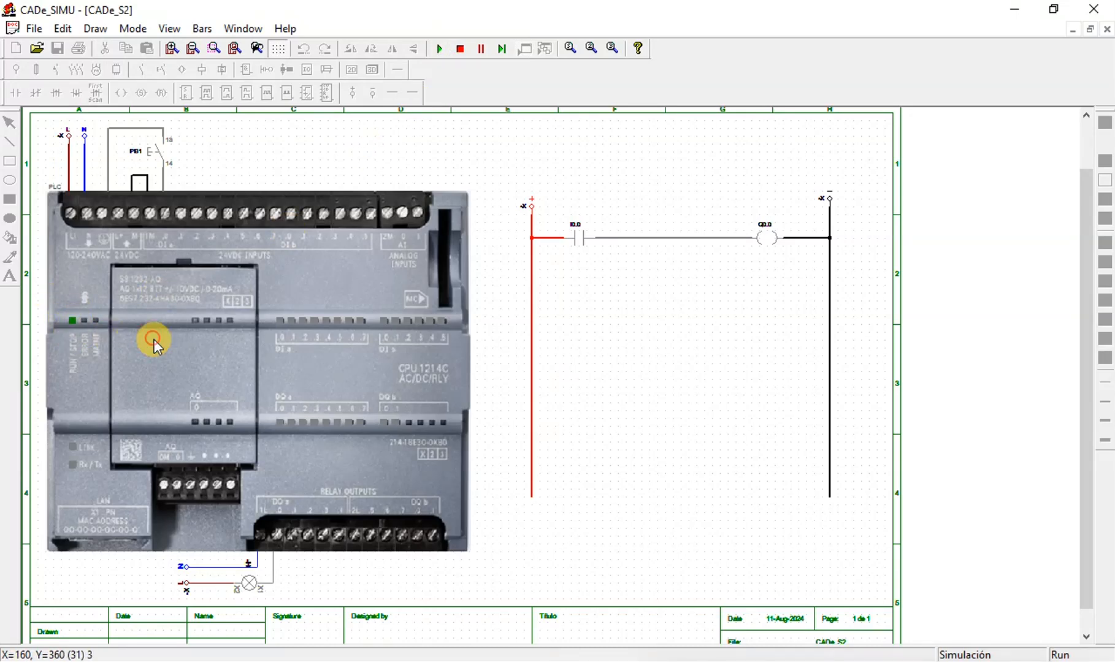
{"action": "left_click", "coordinate": [460, 48]}
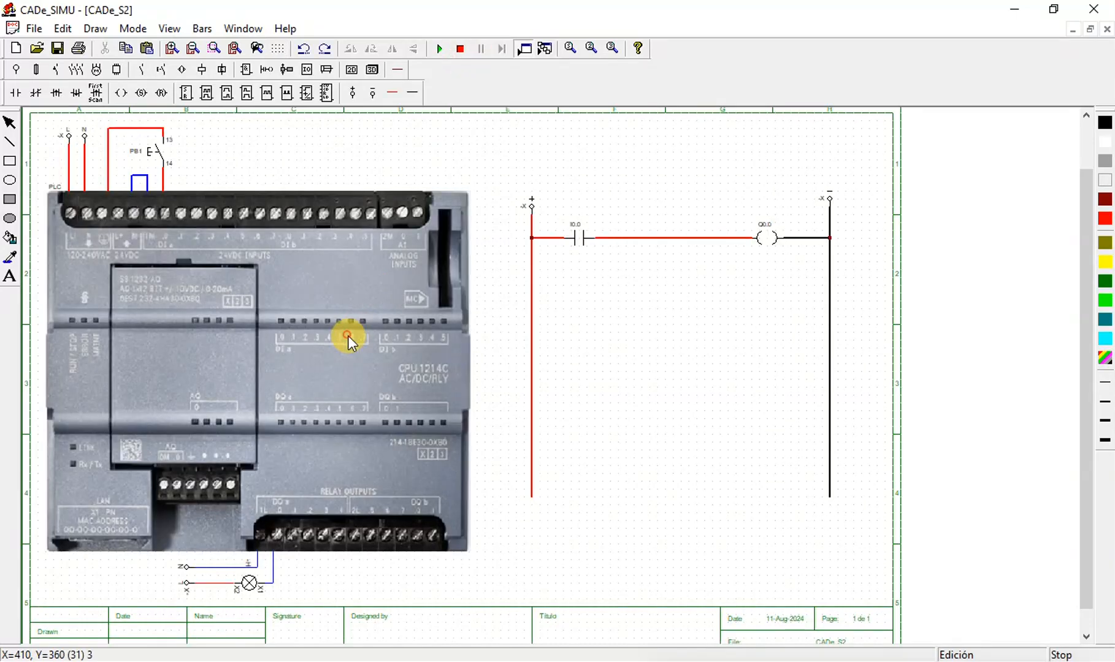
Step: Set the S7-1200 PLC's symbol type back to Relief photo
{"action": "double_click", "coordinate": [347, 335]}
{"action": "left_click", "coordinate": [523, 485]}
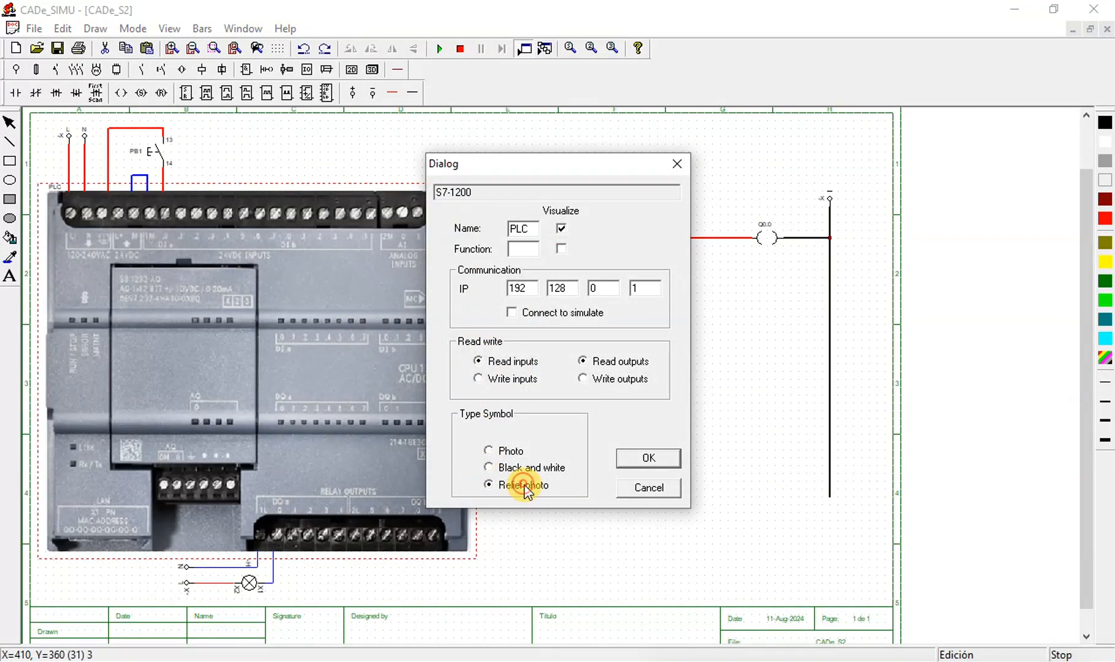
{"action": "left_click", "coordinate": [649, 457]}
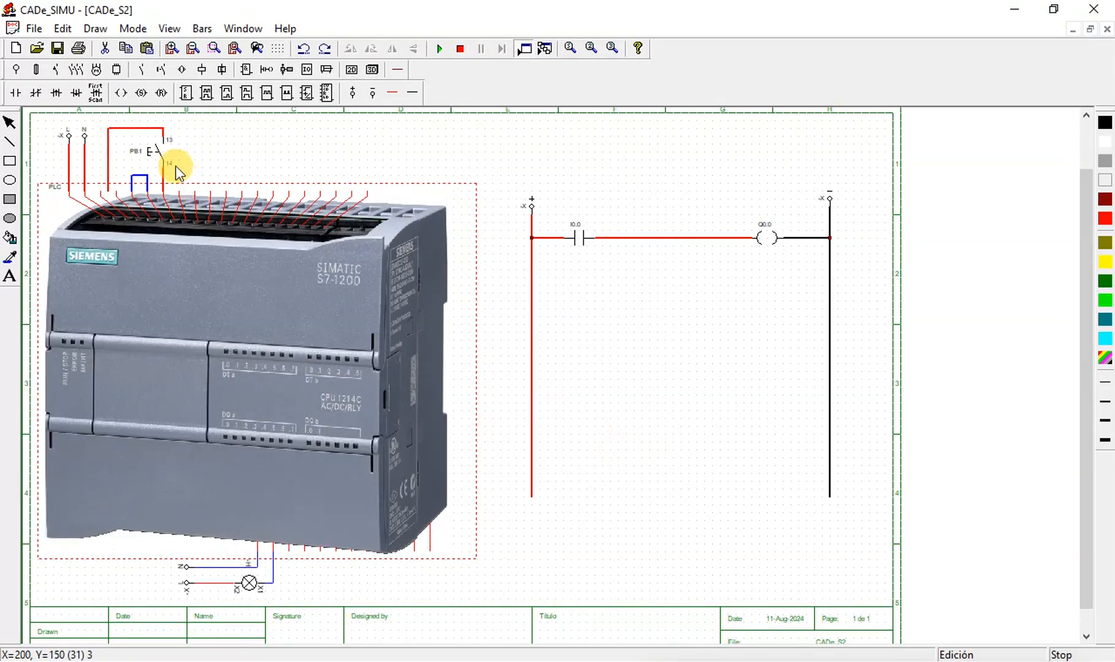
Step: Simulate the circuit with the PLC in its relief photo view, and return to edit mode
{"action": "left_click", "coordinate": [439, 48]}
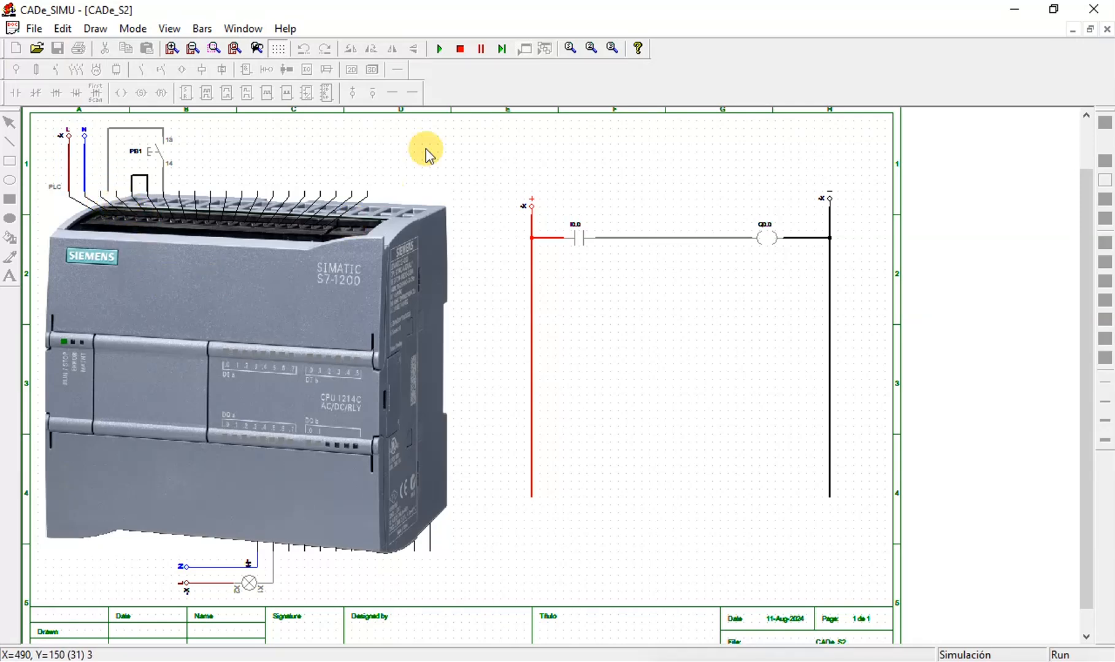
{"action": "left_click", "coordinate": [460, 48]}
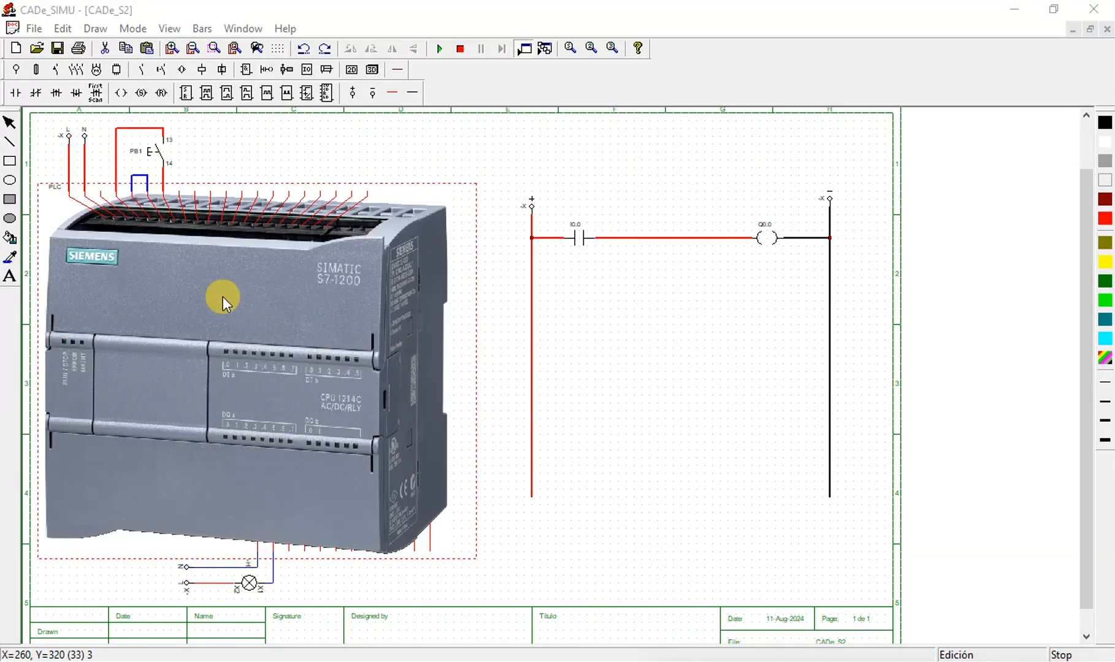
Step: Run the simulation and operate pushbutton PB1 repeatedly to test contact I0.0, coil Q0.0 and the lamp
{"action": "left_click", "coordinate": [439, 49]}
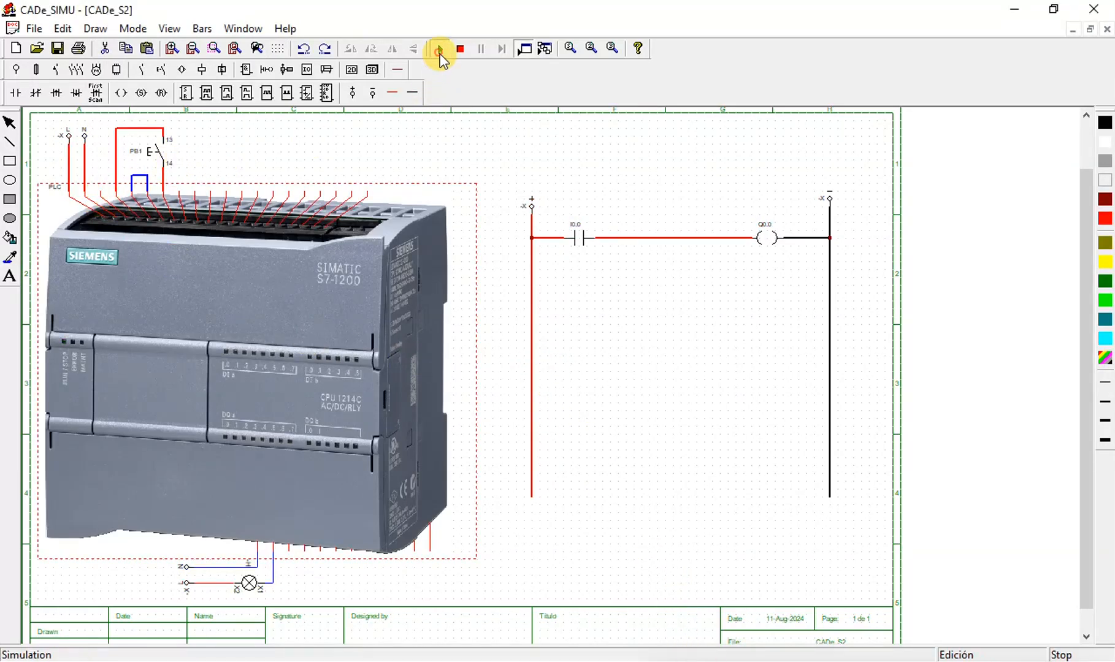
{"action": "left_click", "coordinate": [154, 156]}
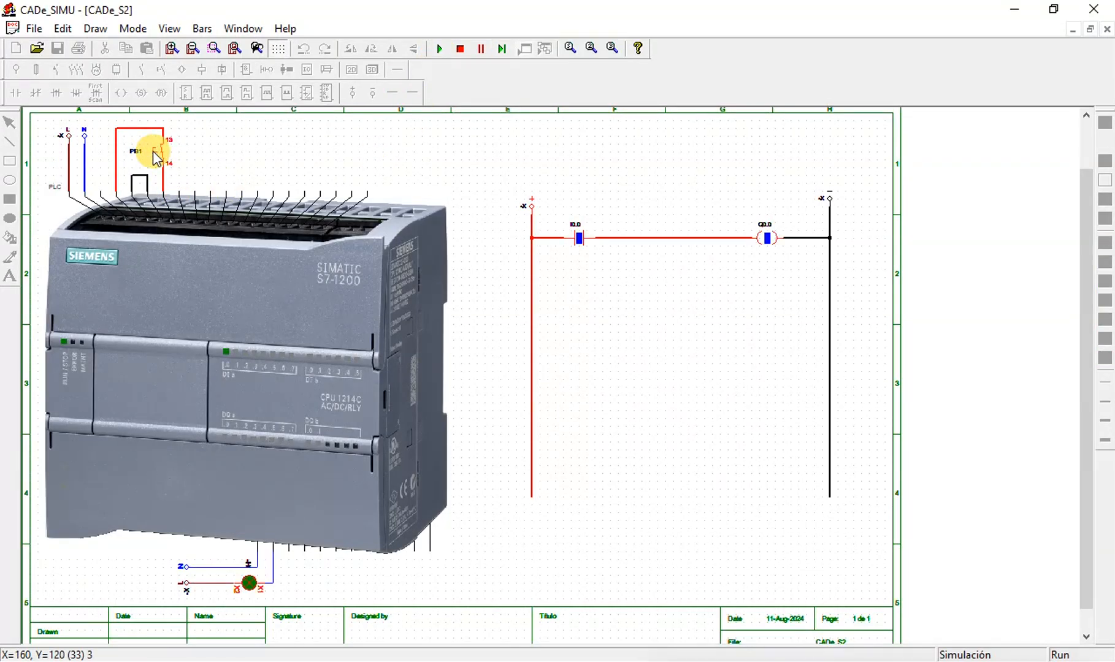
{"action": "left_click", "coordinate": [155, 155]}
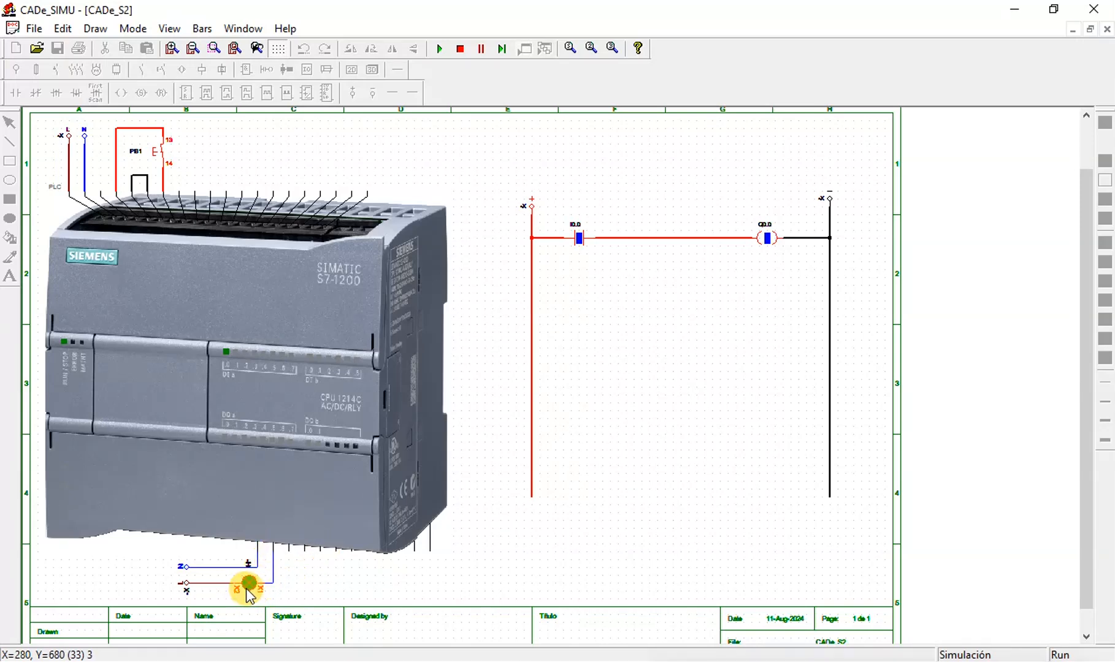
{"action": "left_click_drag", "start_coordinate": [166, 154], "coordinate": [155, 155]}
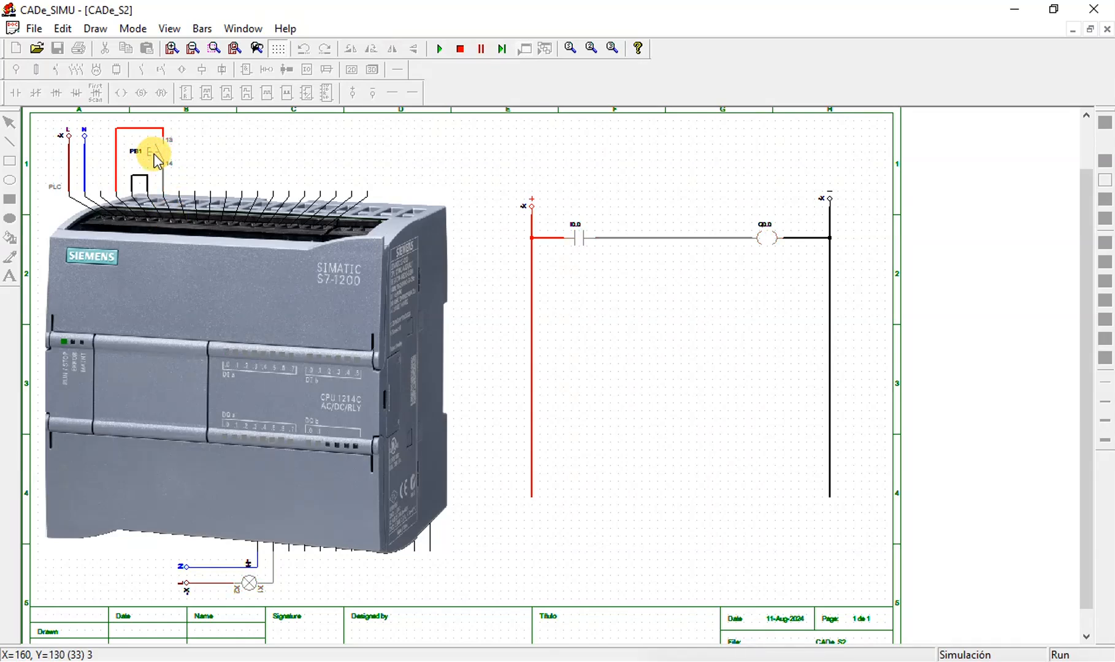
{"action": "left_click", "coordinate": [155, 156]}
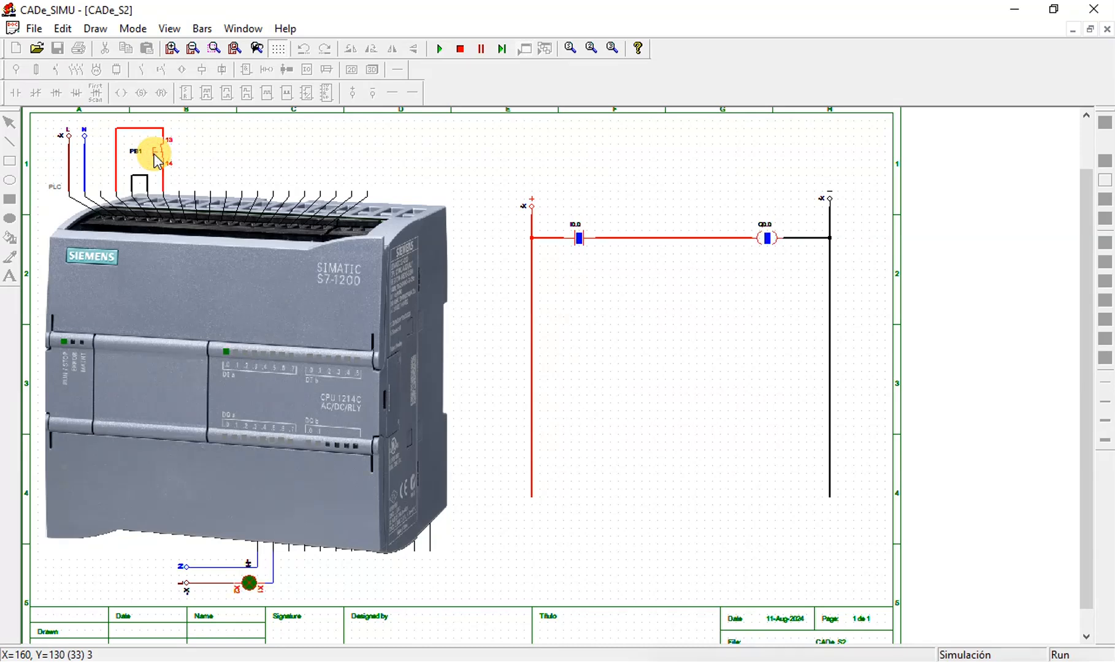
{"action": "left_click_drag", "start_coordinate": [155, 156], "coordinate": [155, 156]}
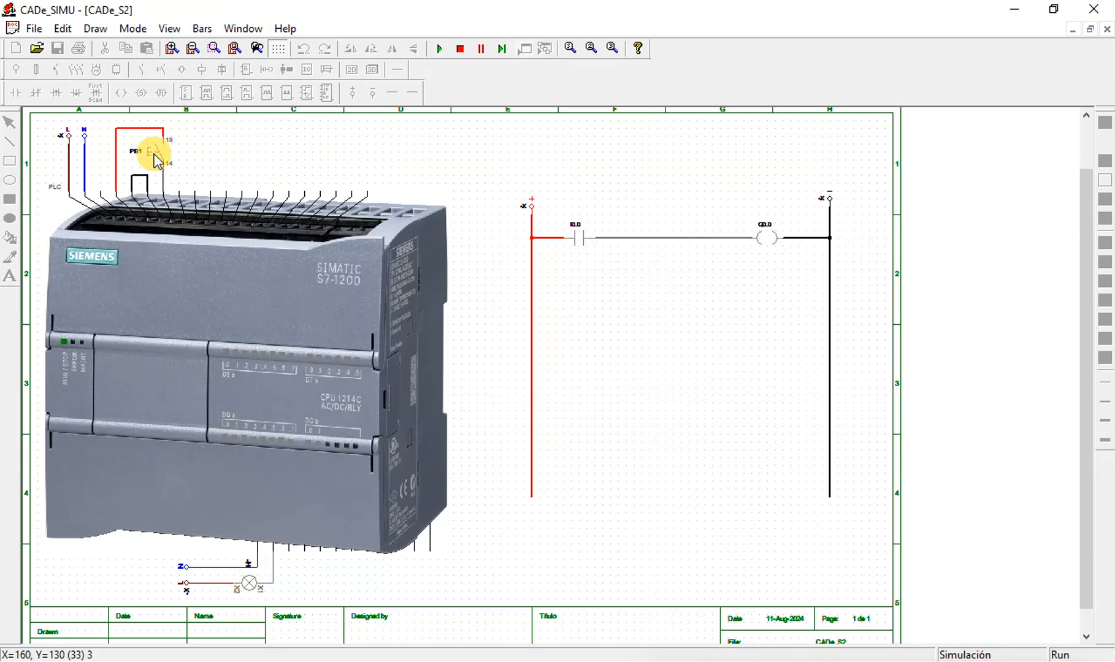
{"action": "left_click", "coordinate": [155, 157]}
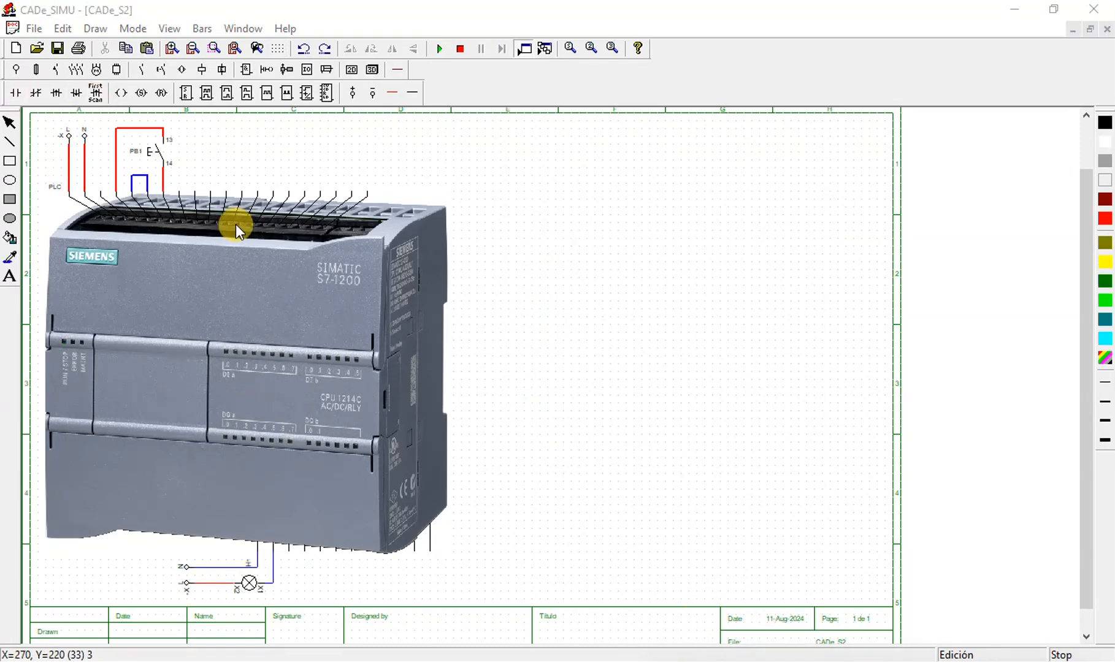
Step: Rename the pushbutton PB1 as STOP
{"action": "double_click", "coordinate": [160, 153]}
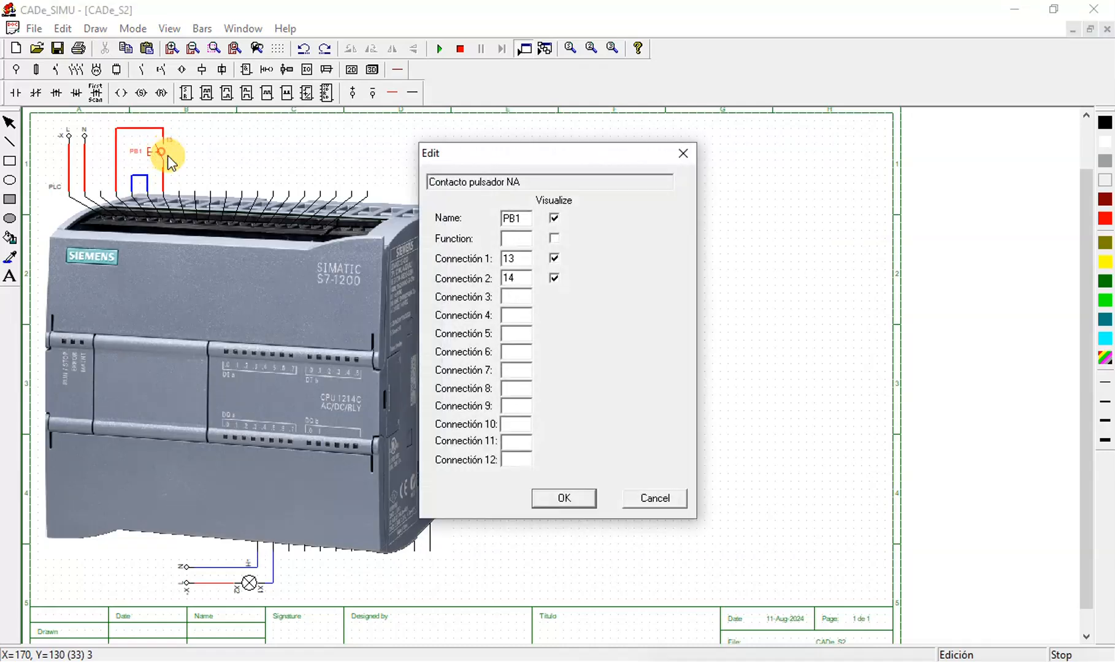
{"action": "left_click_drag", "start_coordinate": [529, 219], "coordinate": [454, 218]}
{"action": "type", "text": "STOP"}
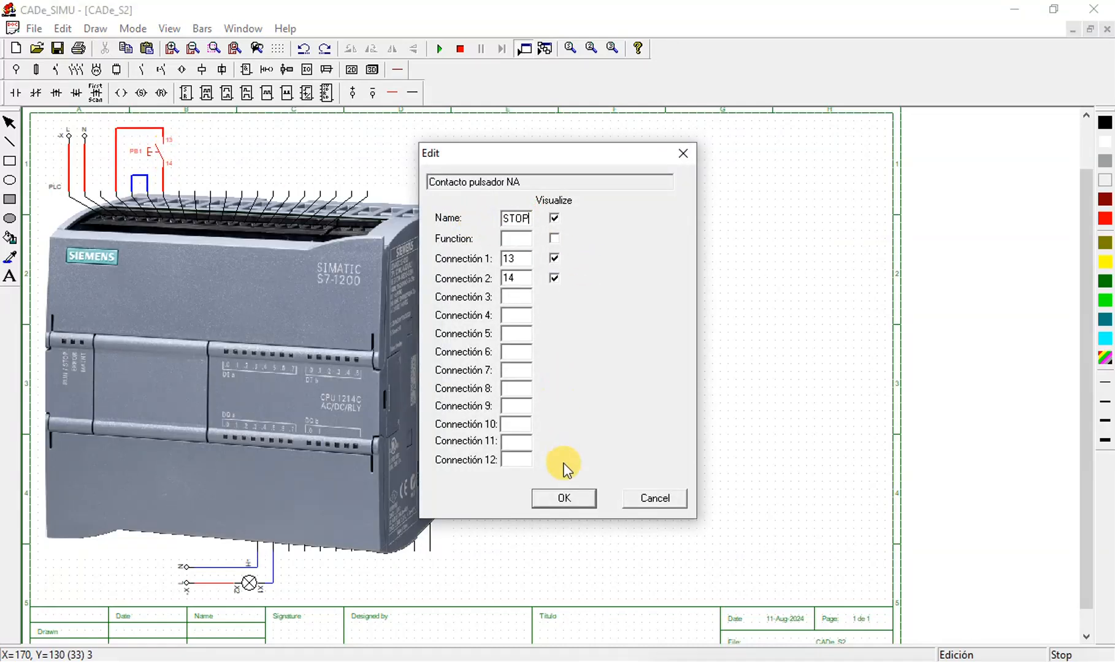
{"action": "left_click", "coordinate": [560, 497]}
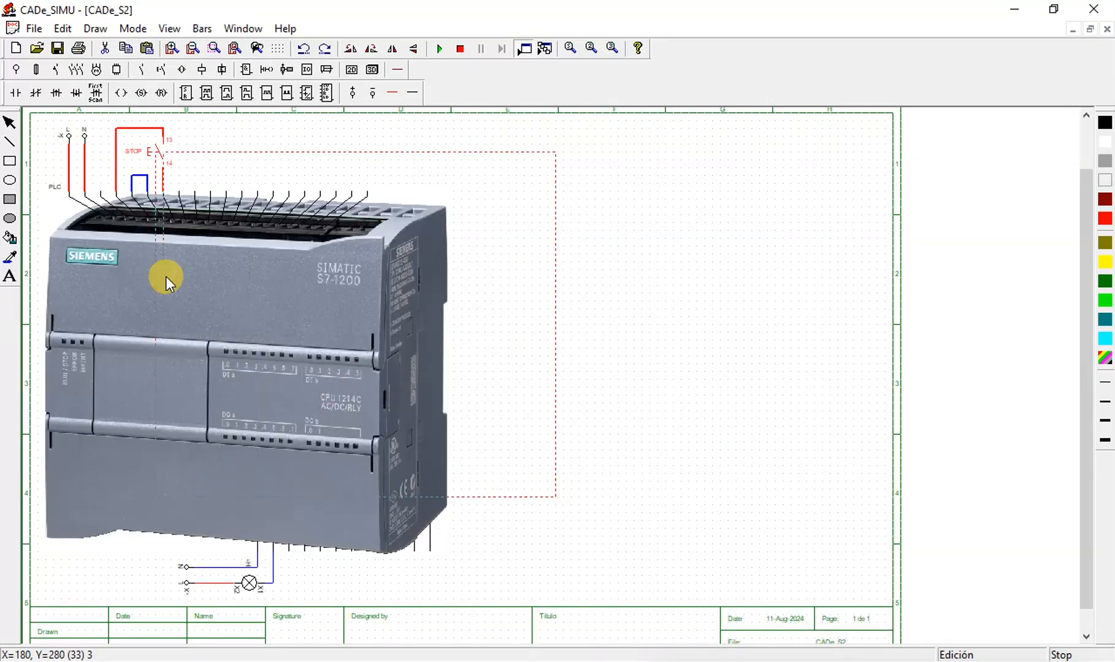
{"action": "left_click", "coordinate": [557, 269]}
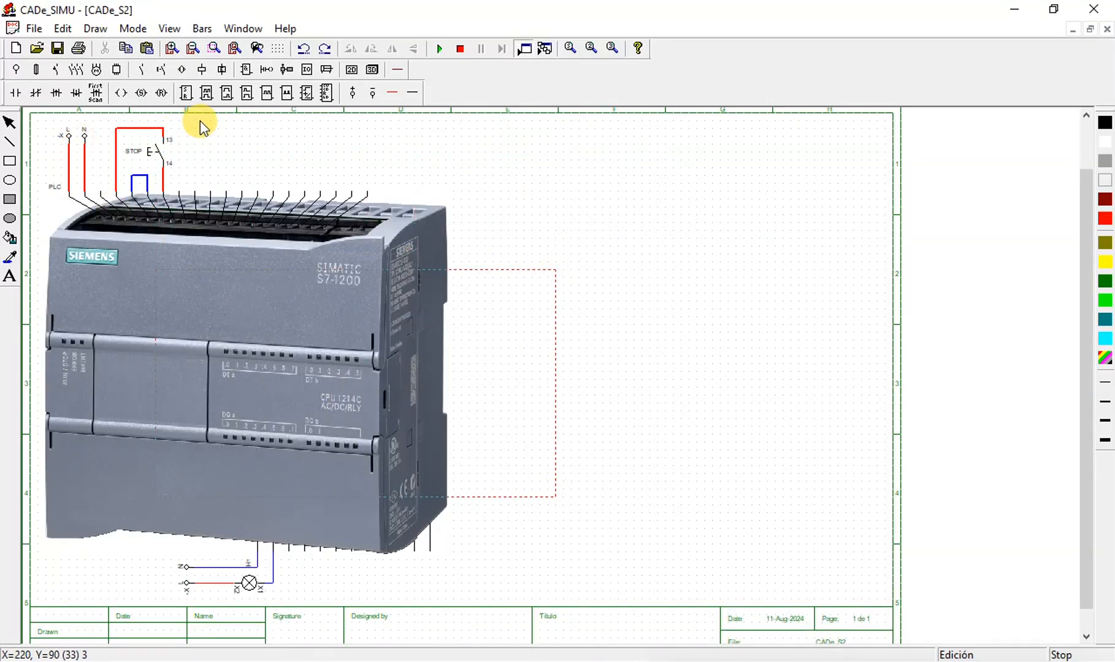
Step: Place a second normally open pushbutton beside STOP and name it START
{"action": "left_click", "coordinate": [161, 70]}
{"action": "left_click", "coordinate": [42, 93]}
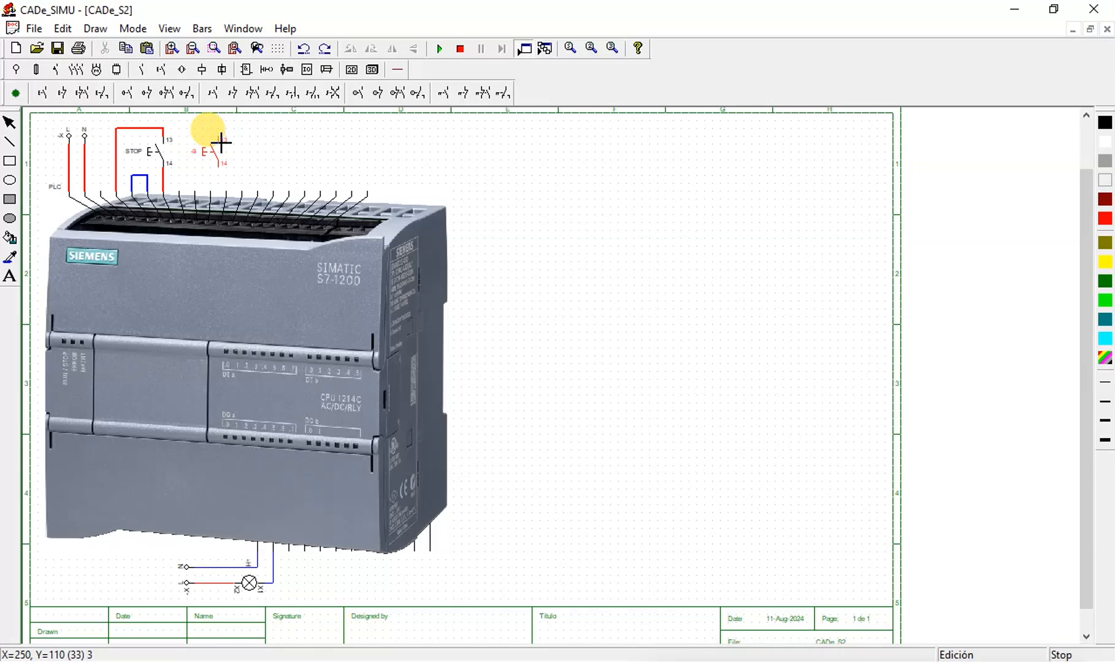
{"action": "left_click", "coordinate": [221, 142]}
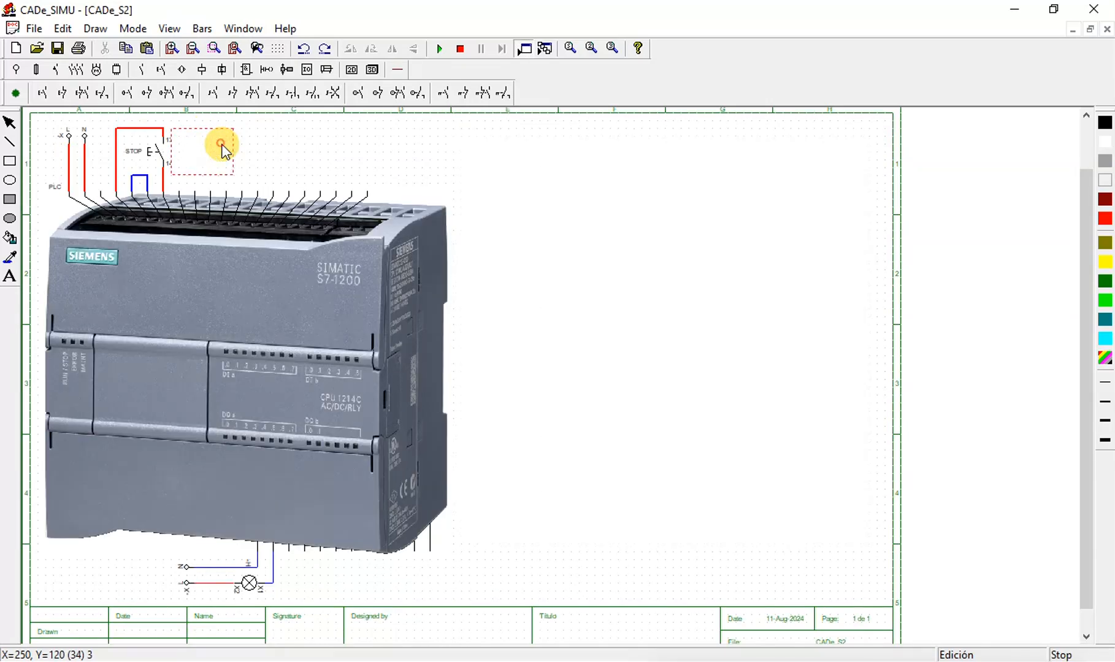
{"action": "double_click", "coordinate": [222, 148]}
{"action": "type", "text": "START"}
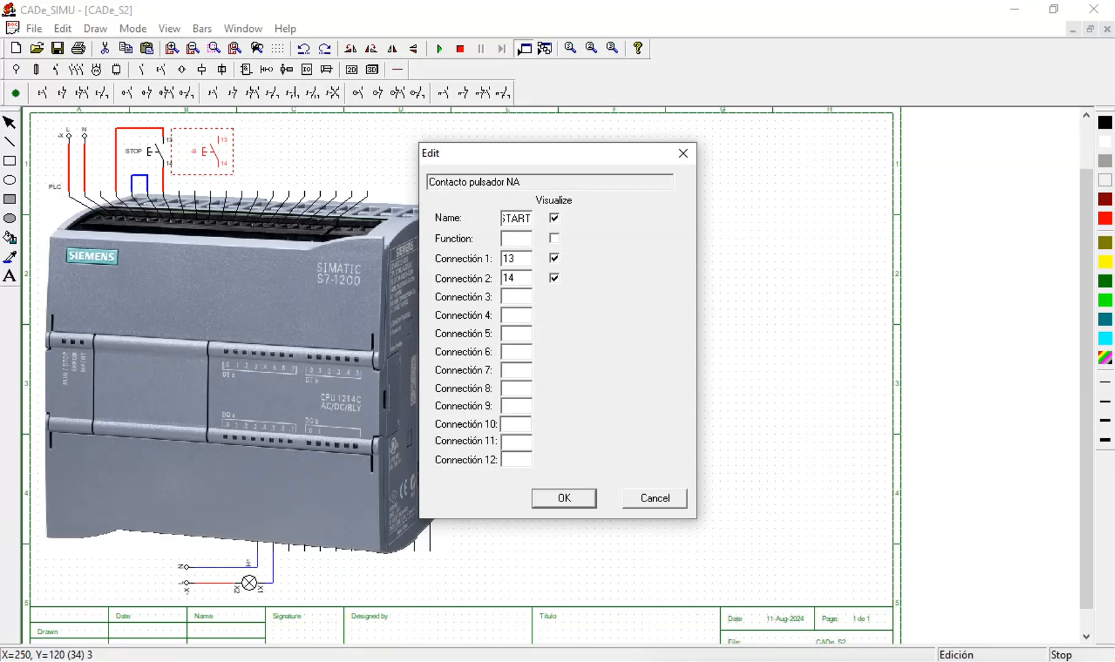
{"action": "left_click", "coordinate": [564, 498]}
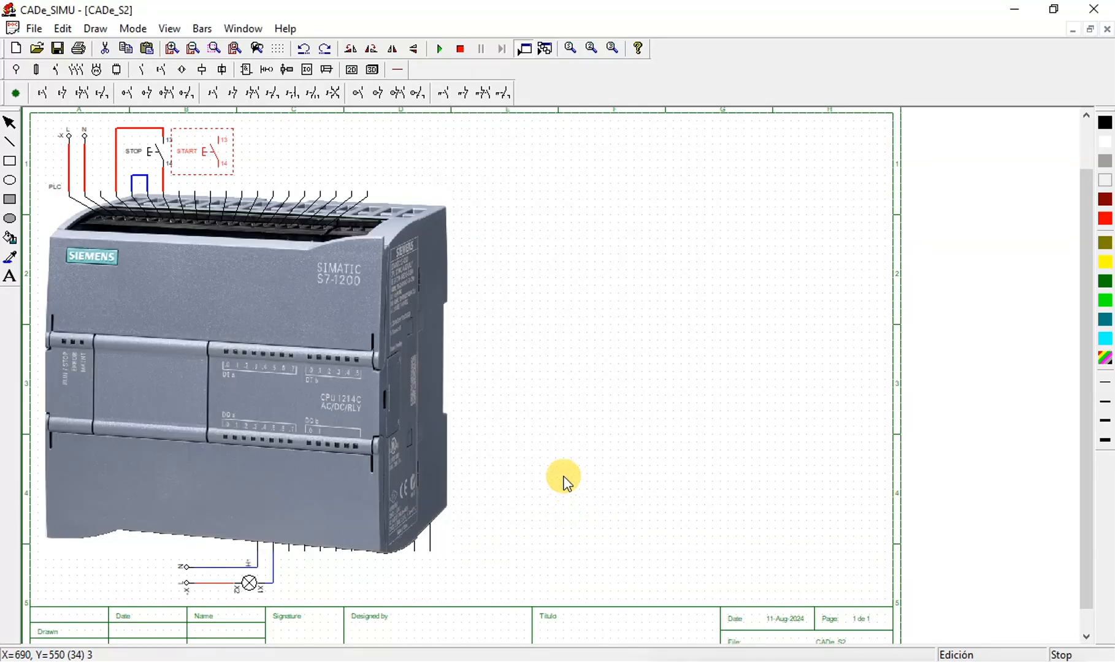
{"action": "left_click", "coordinate": [551, 375]}
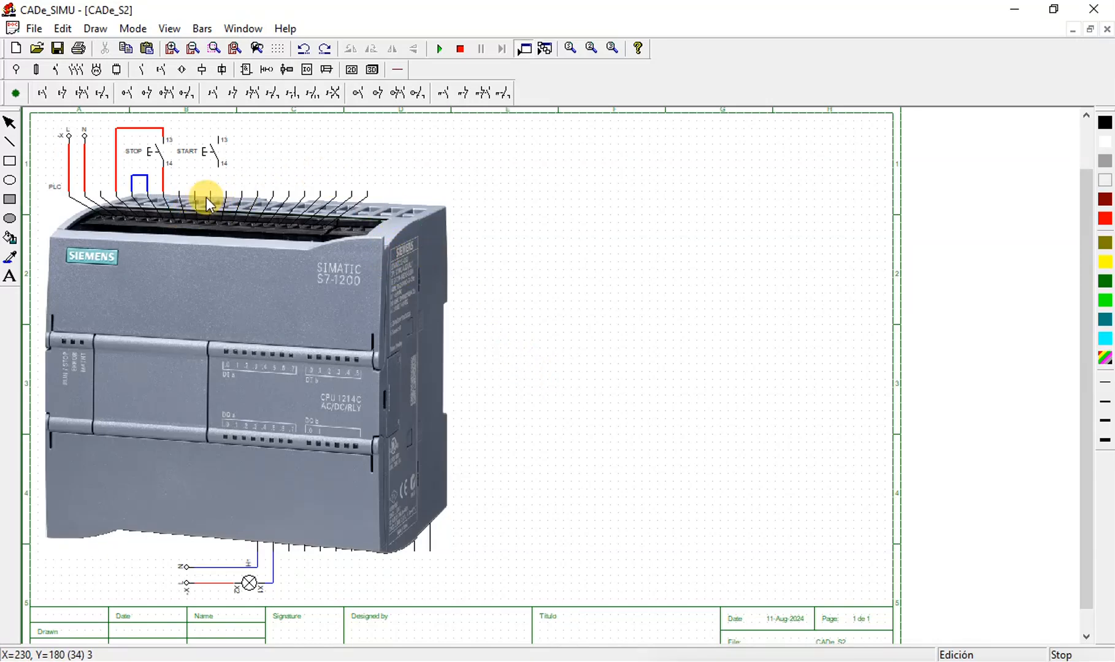
Step: Change the S7-1200 PLC's symbol type to Photo
{"action": "double_click", "coordinate": [229, 304]}
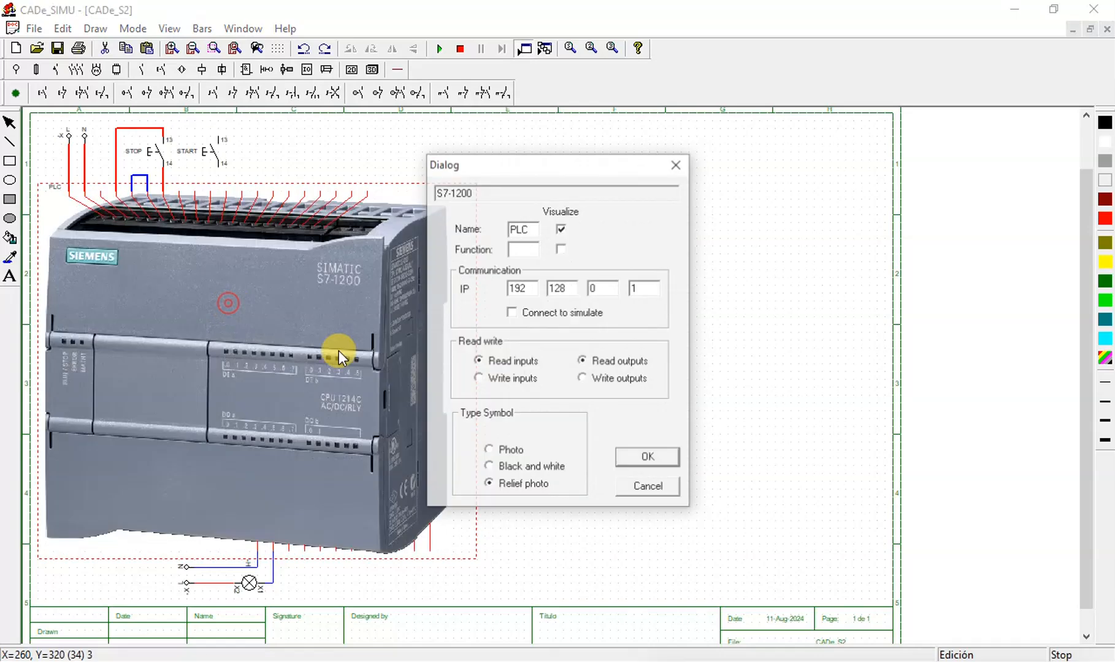
{"action": "left_click", "coordinate": [518, 469]}
{"action": "left_click", "coordinate": [510, 451]}
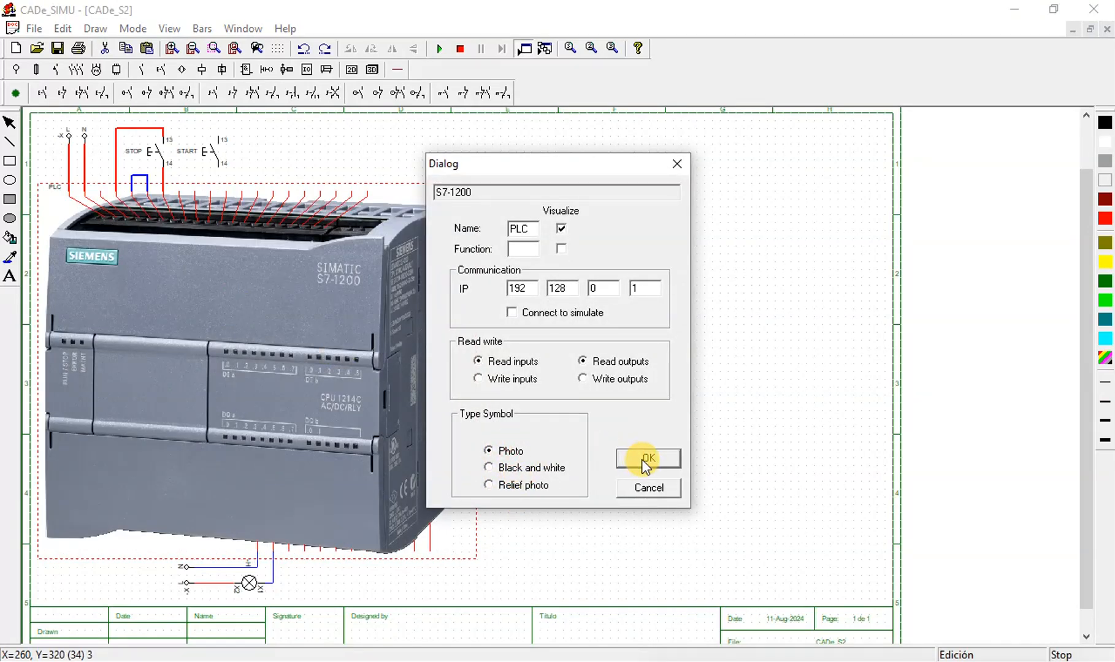
{"action": "left_click", "coordinate": [645, 459]}
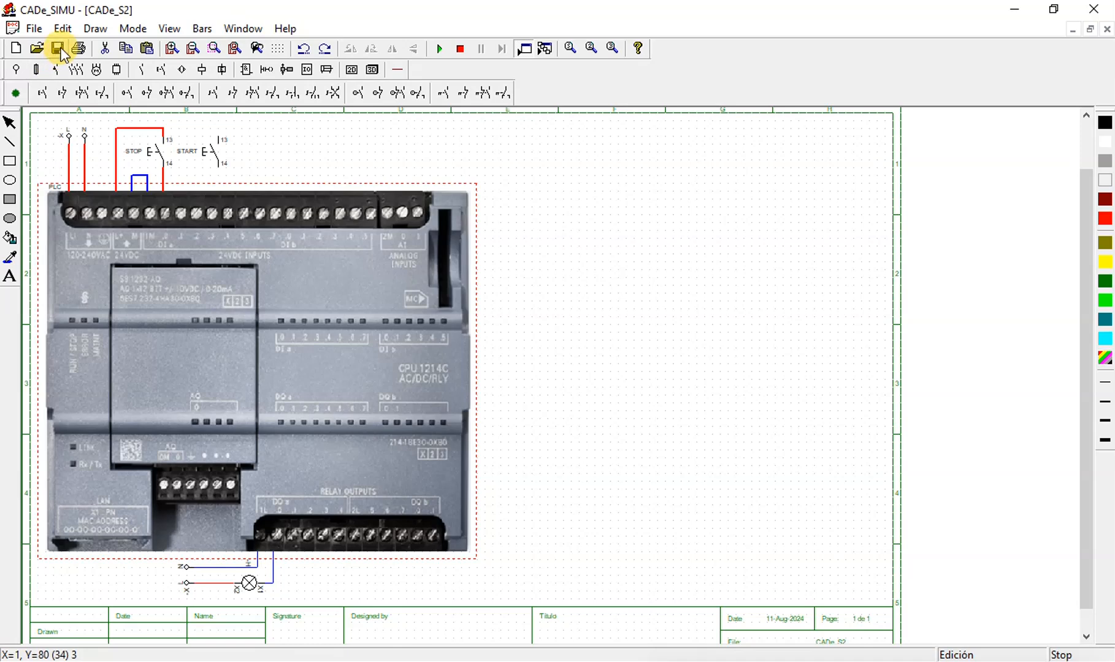
Step: Wire START terminal 13 to the red supply line above STOP, and connect PLC input DI a .1 to START terminal 14
{"action": "left_click", "coordinate": [173, 49]}
{"action": "left_click", "coordinate": [174, 50]}
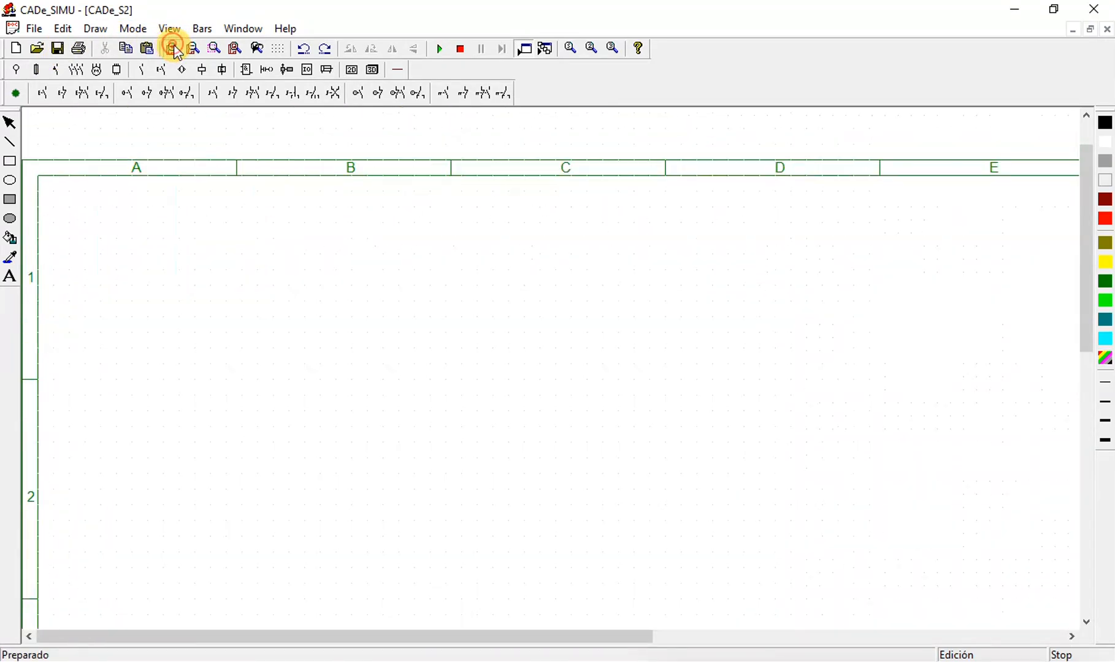
{"action": "left_click", "coordinate": [397, 69]}
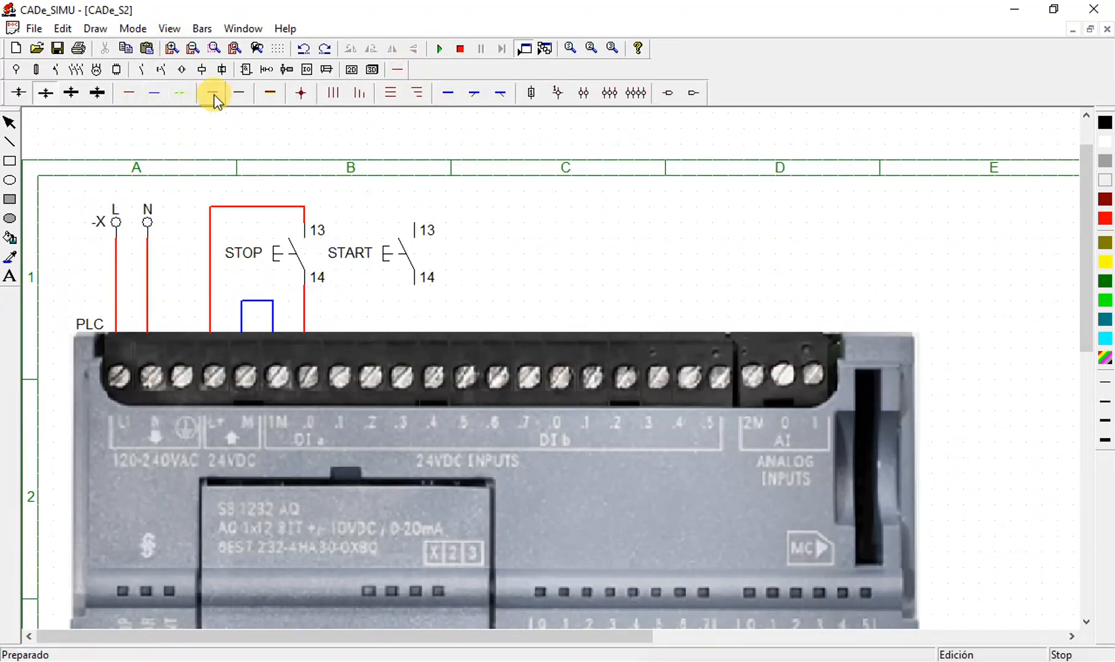
{"action": "left_click", "coordinate": [305, 209]}
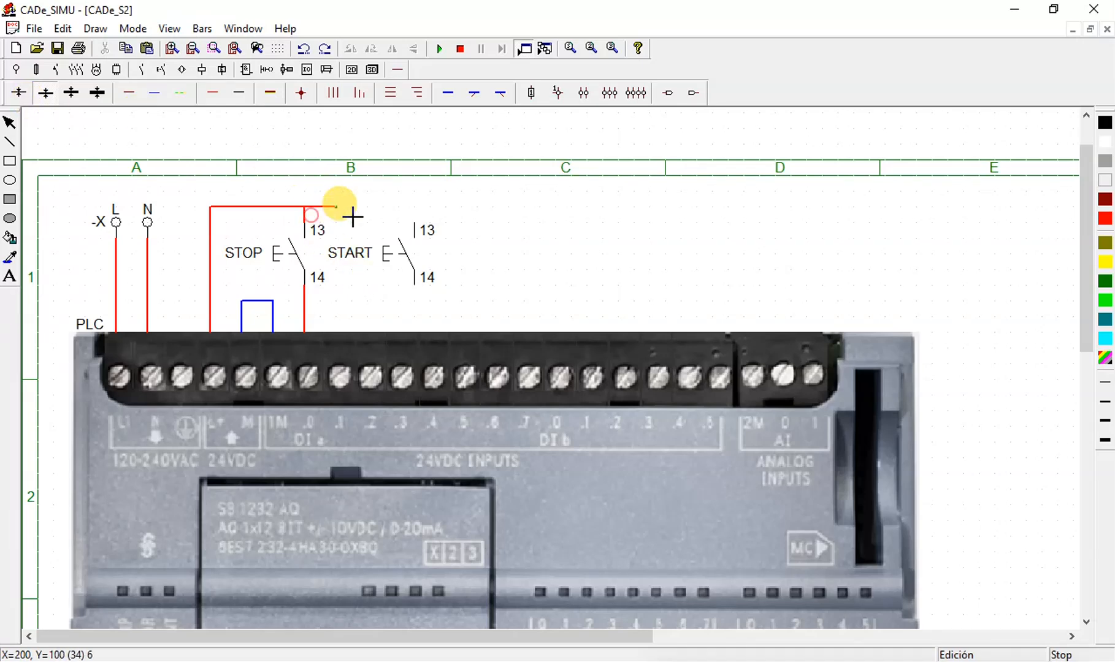
{"action": "left_click", "coordinate": [417, 226]}
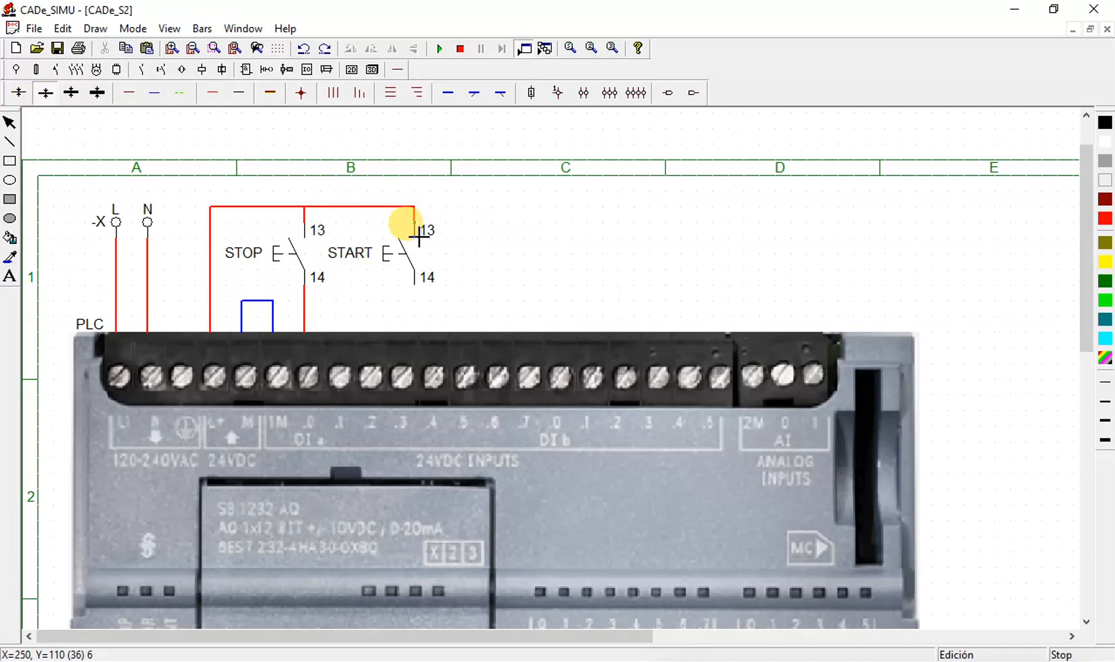
{"action": "left_click", "coordinate": [344, 334]}
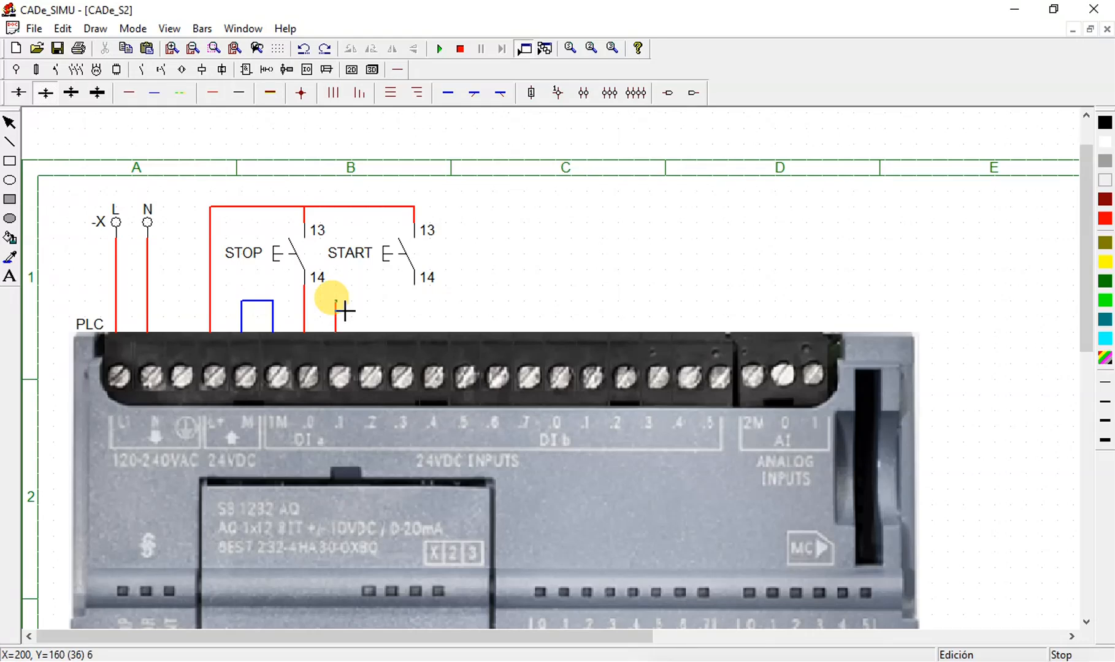
{"action": "left_click", "coordinate": [417, 289]}
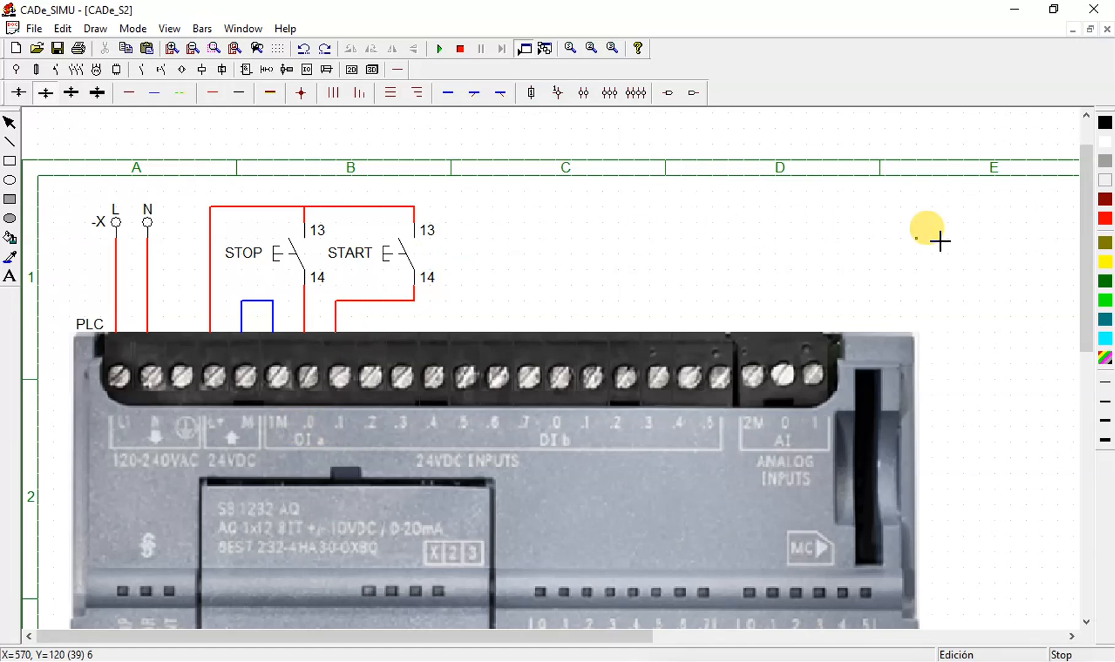
Step: Place a contactor coil -K below the PLC's relay outputs and align it level with the lamp -H
{"action": "left_click_drag", "start_coordinate": [1082, 240], "coordinate": [1087, 570]}
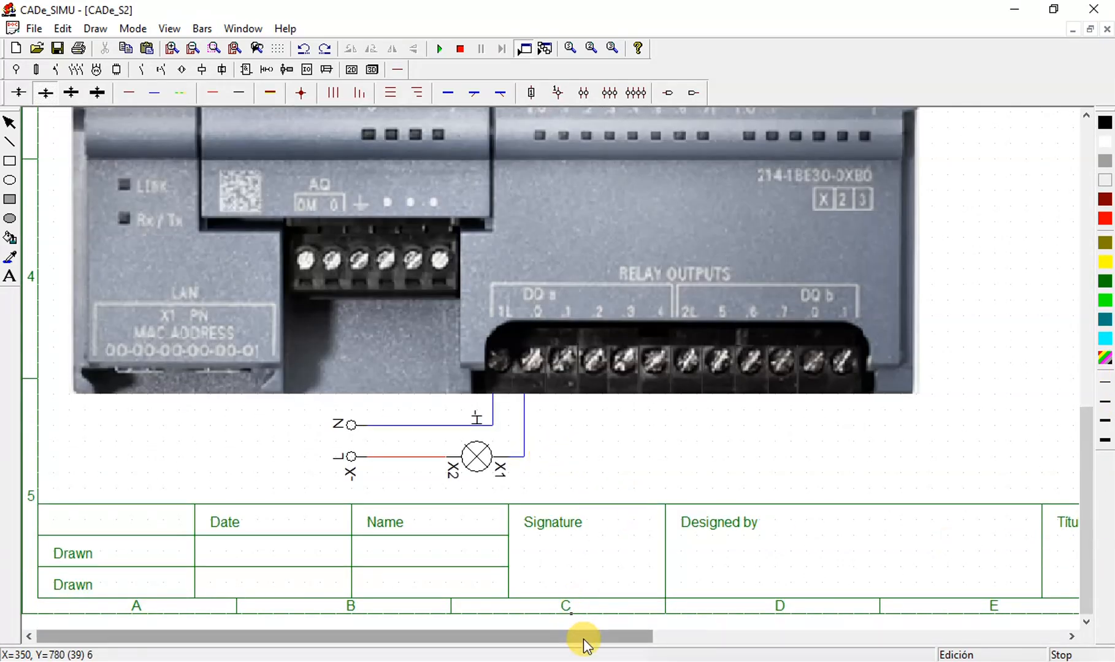
{"action": "left_click_drag", "start_coordinate": [584, 640], "coordinate": [614, 643]}
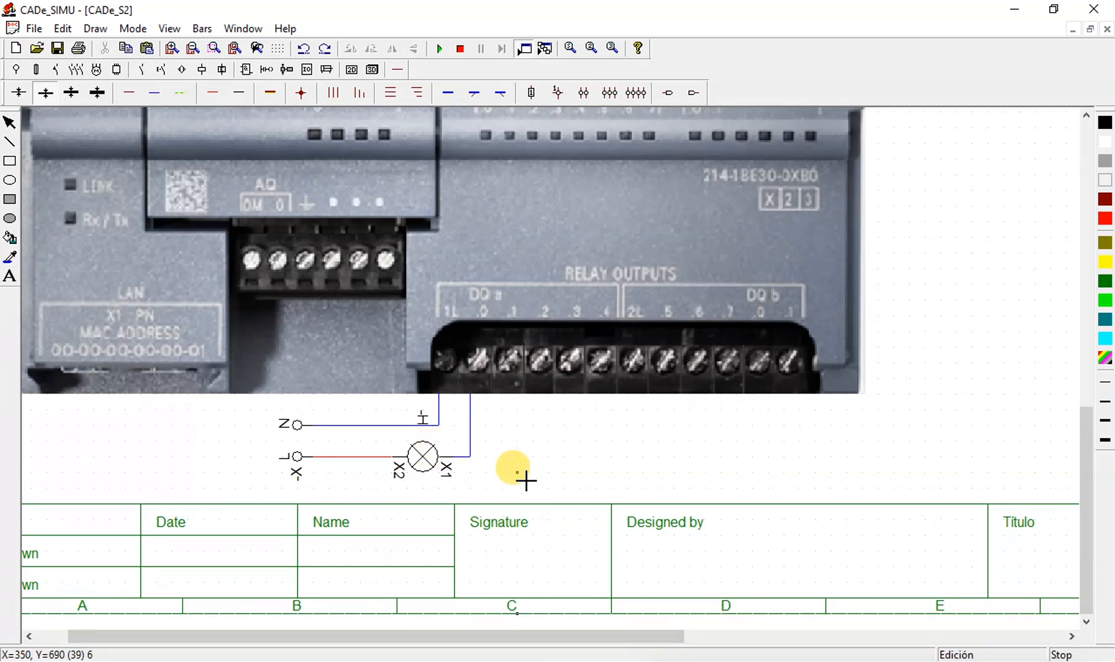
{"action": "left_click", "coordinate": [44, 94]}
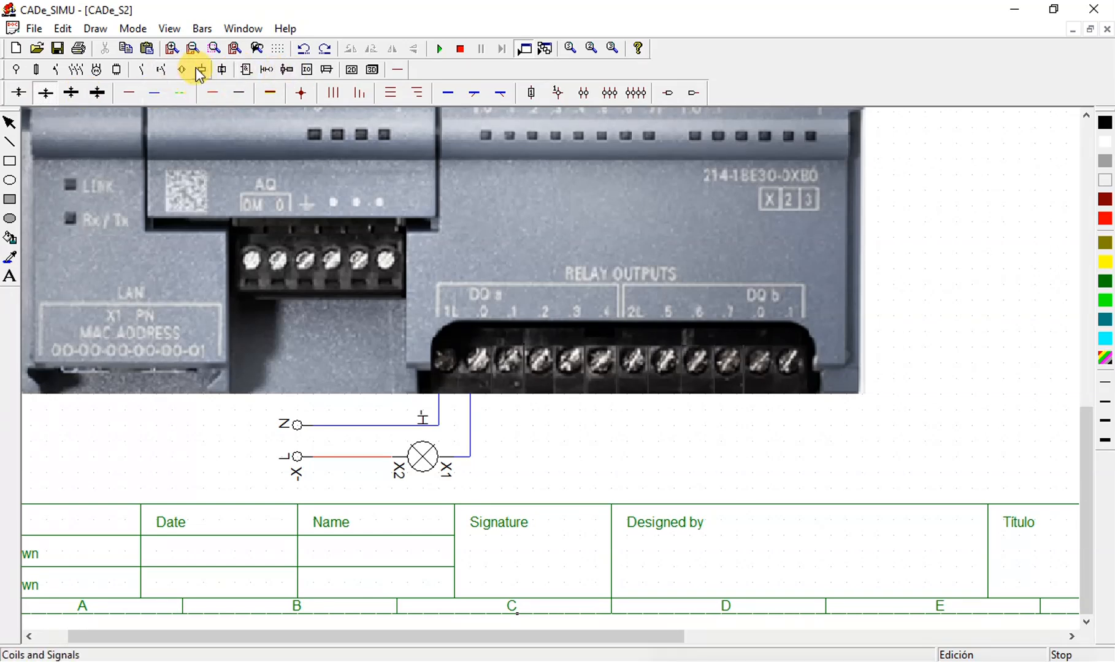
{"action": "left_click", "coordinate": [202, 69]}
{"action": "left_click", "coordinate": [13, 94]}
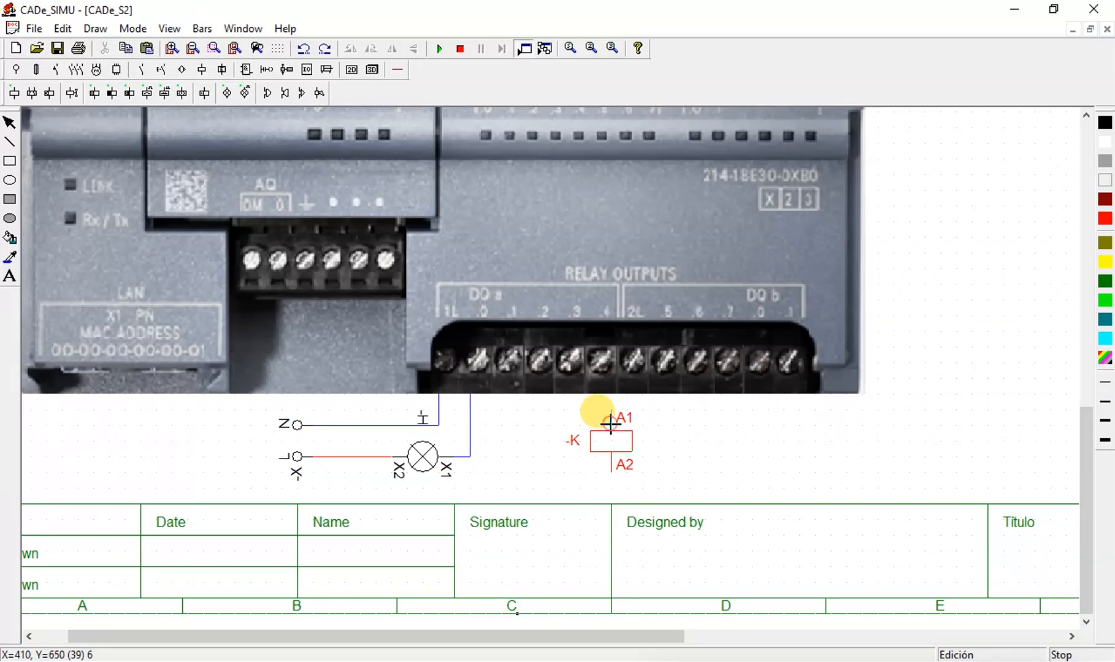
{"action": "left_click", "coordinate": [611, 424]}
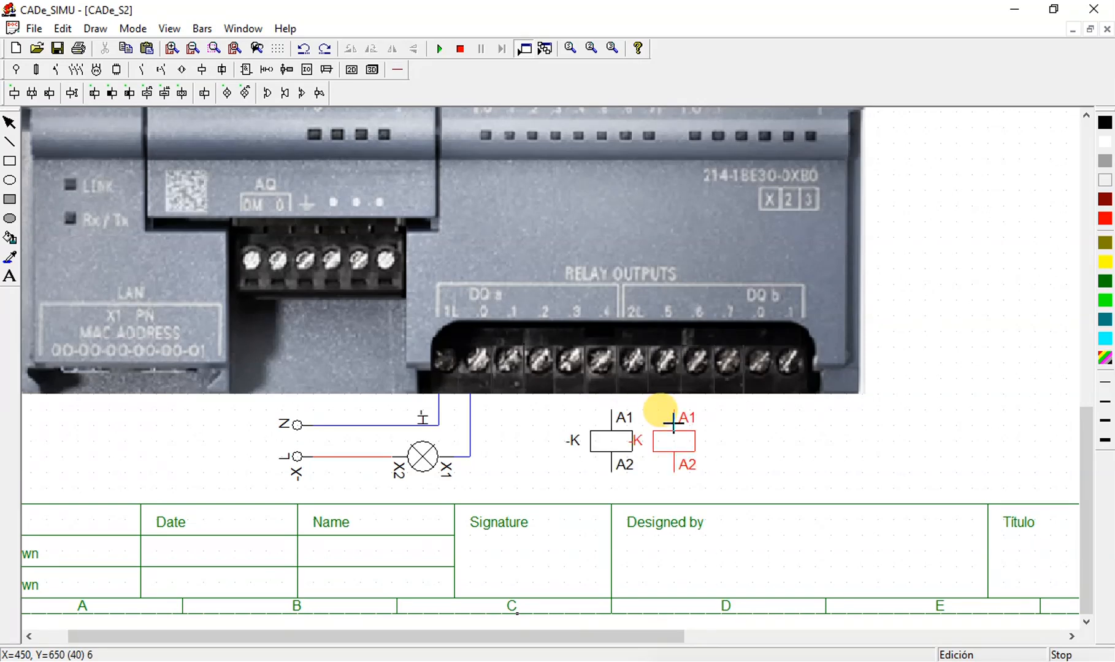
{"action": "key", "text": "Escape"}
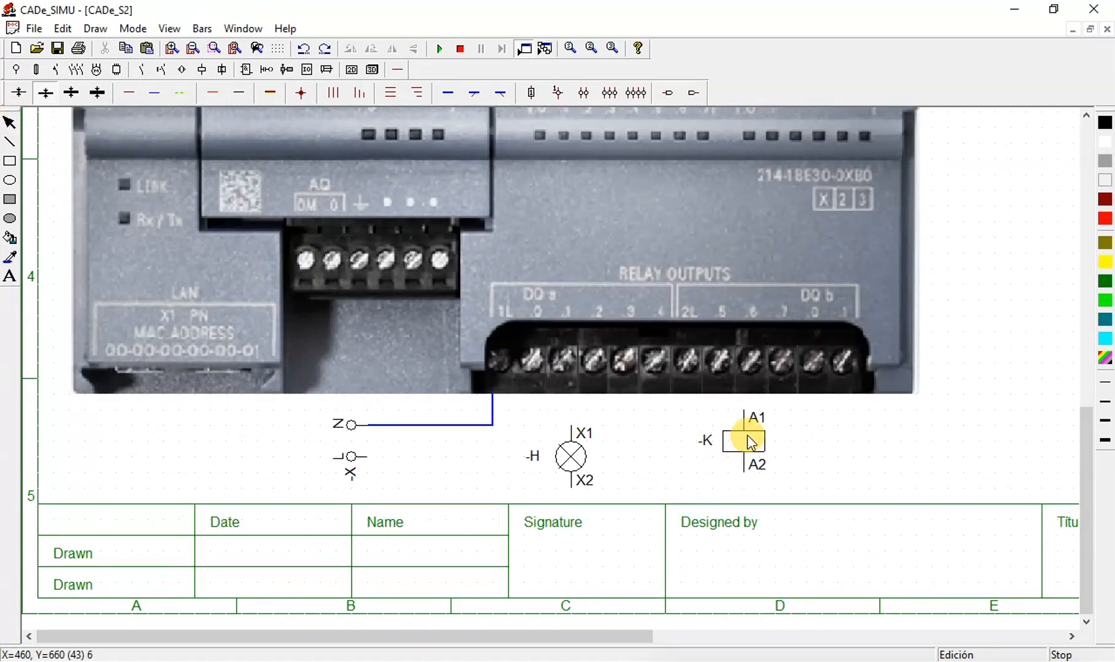
{"action": "left_click_drag", "start_coordinate": [751, 439], "coordinate": [748, 454]}
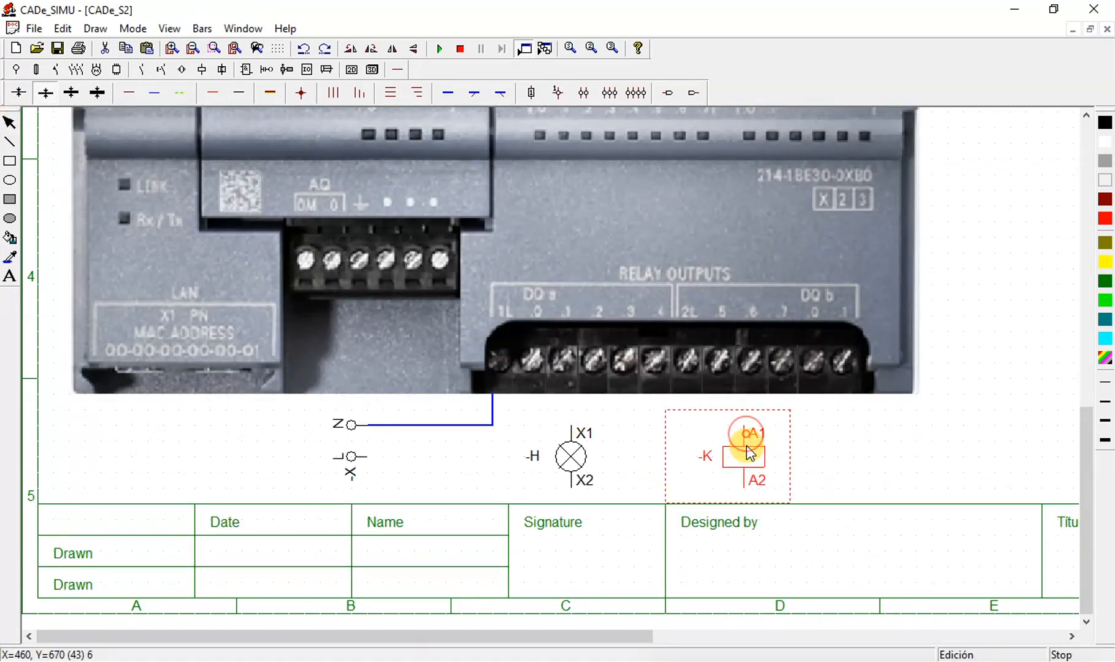
Step: Wire the output supply's L terminal in red to lamp terminal X2 and coil terminal A2
{"action": "left_click", "coordinate": [212, 93]}
{"action": "left_click_drag", "start_coordinate": [571, 488], "coordinate": [373, 462]}
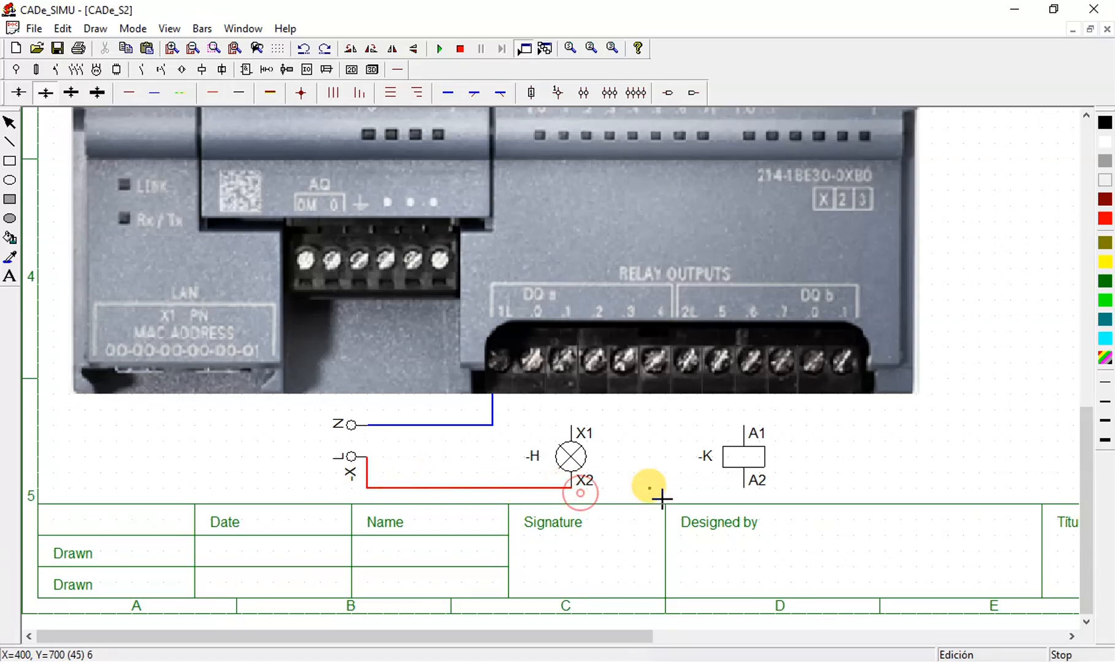
{"action": "left_click", "coordinate": [742, 499]}
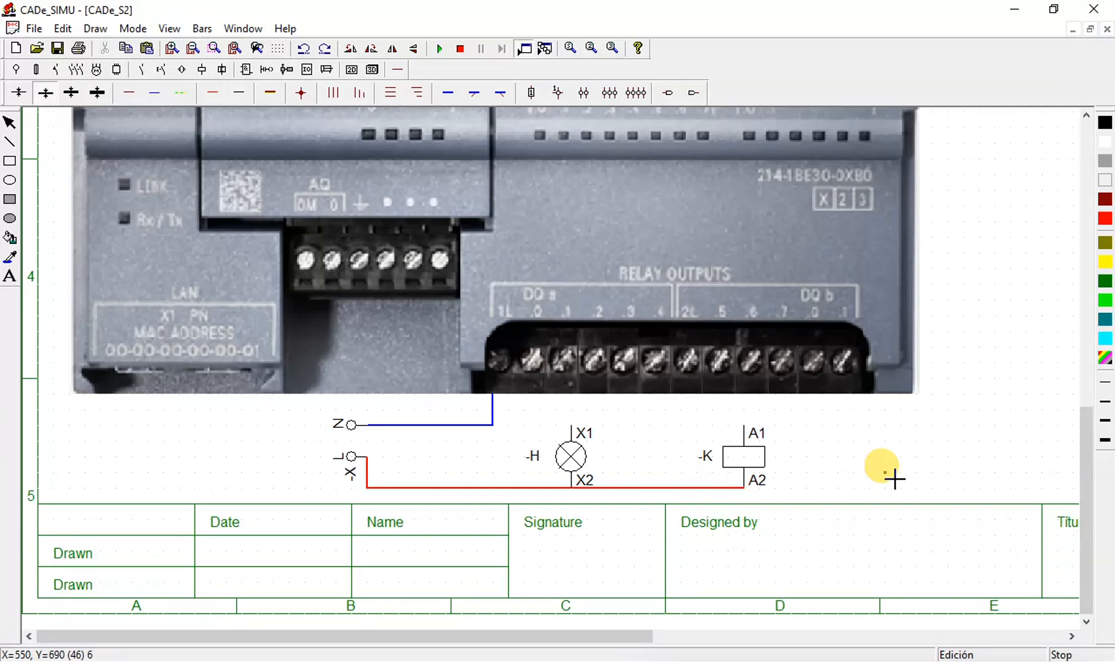
Step: Wire relay output DQ a .0 to lamp terminal X1 and output .1 to coil terminal A1 in blue
{"action": "left_click_drag", "start_coordinate": [1083, 504], "coordinate": [1082, 480]}
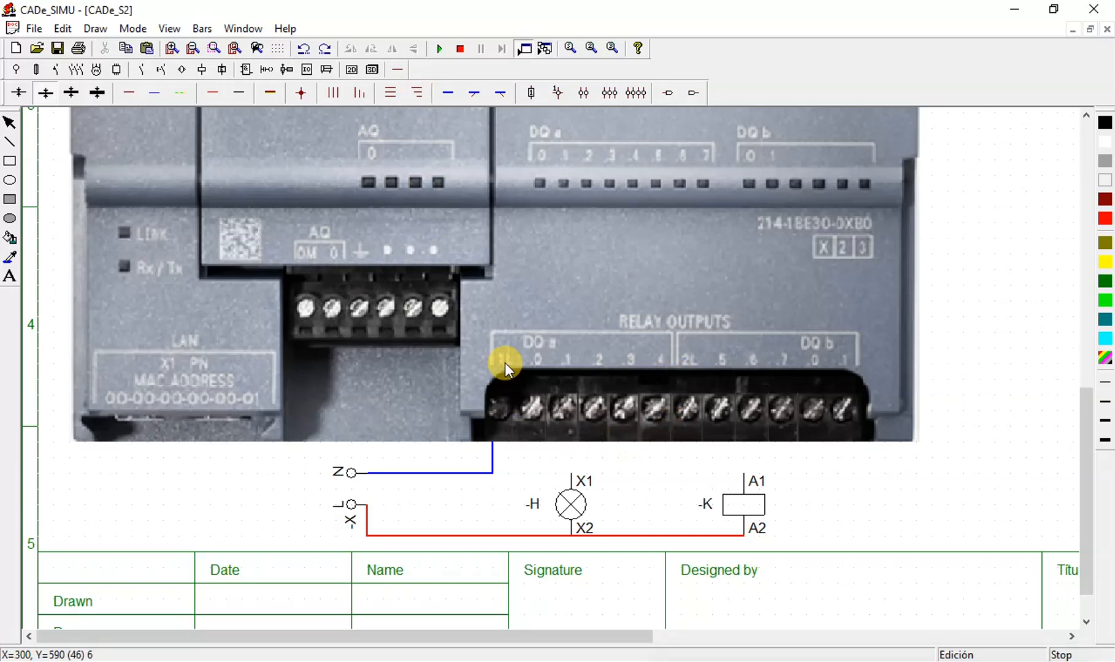
{"action": "scroll", "coordinate": [504, 362], "scroll_direction": "down", "scroll_amount": 1}
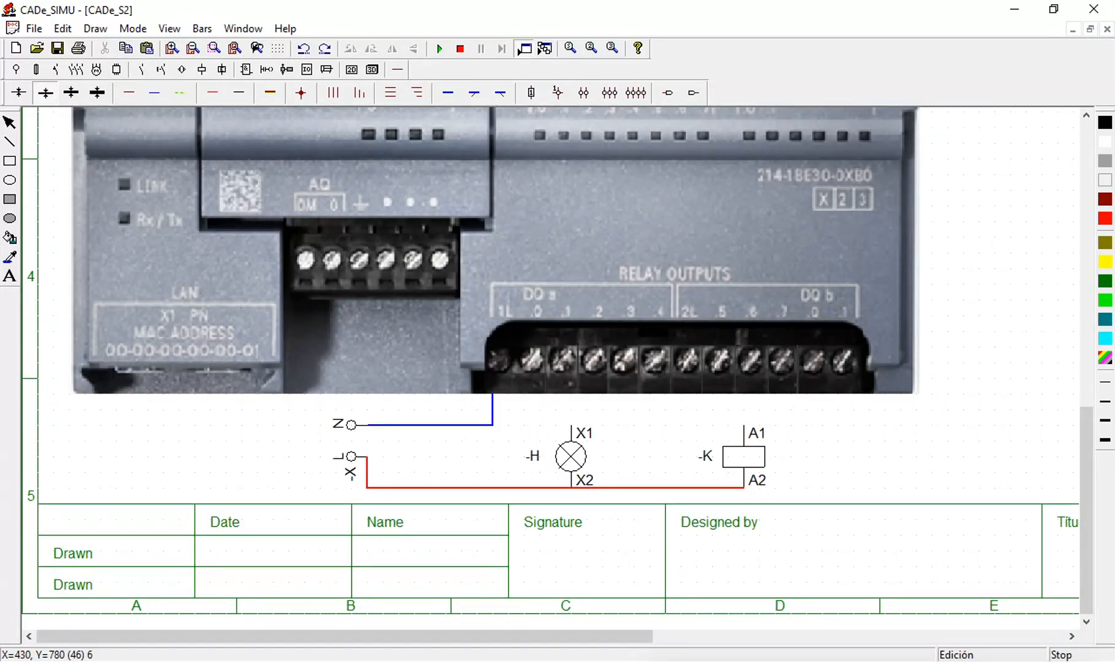
{"action": "left_click", "coordinate": [154, 96]}
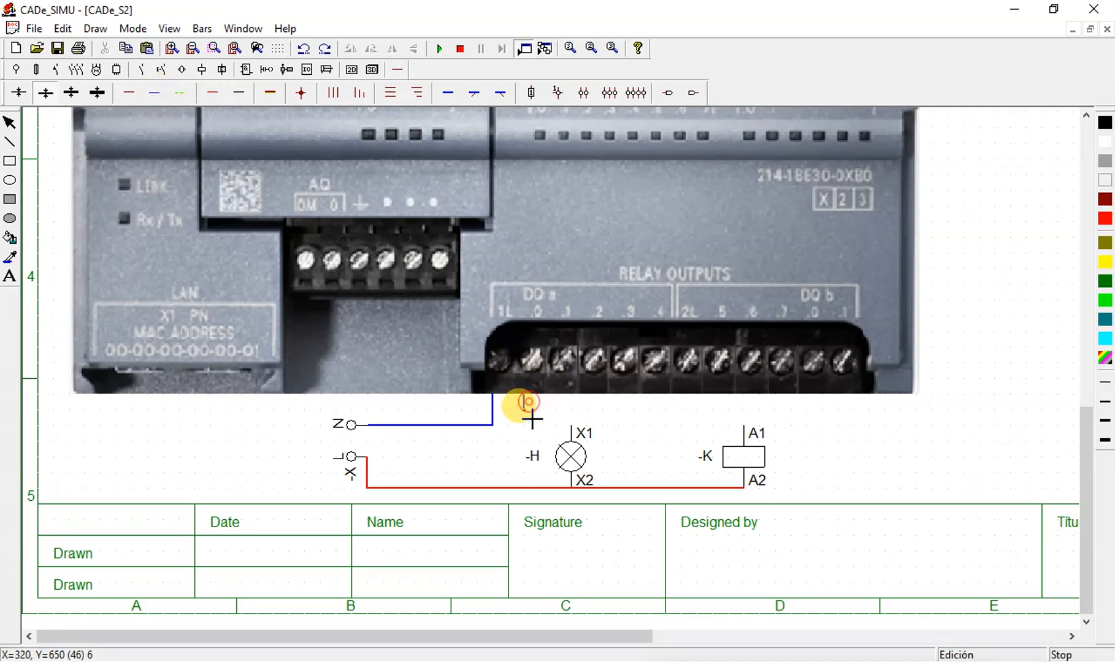
{"action": "left_click_drag", "start_coordinate": [532, 429], "coordinate": [571, 435]}
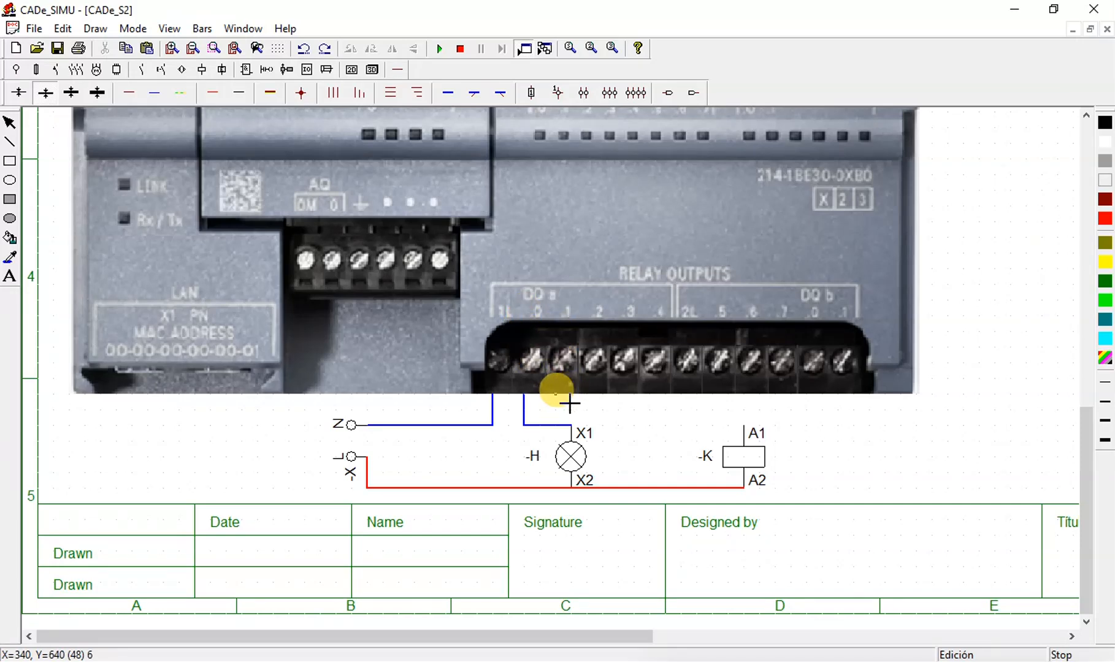
{"action": "left_click_drag", "start_coordinate": [556, 392], "coordinate": [746, 423]}
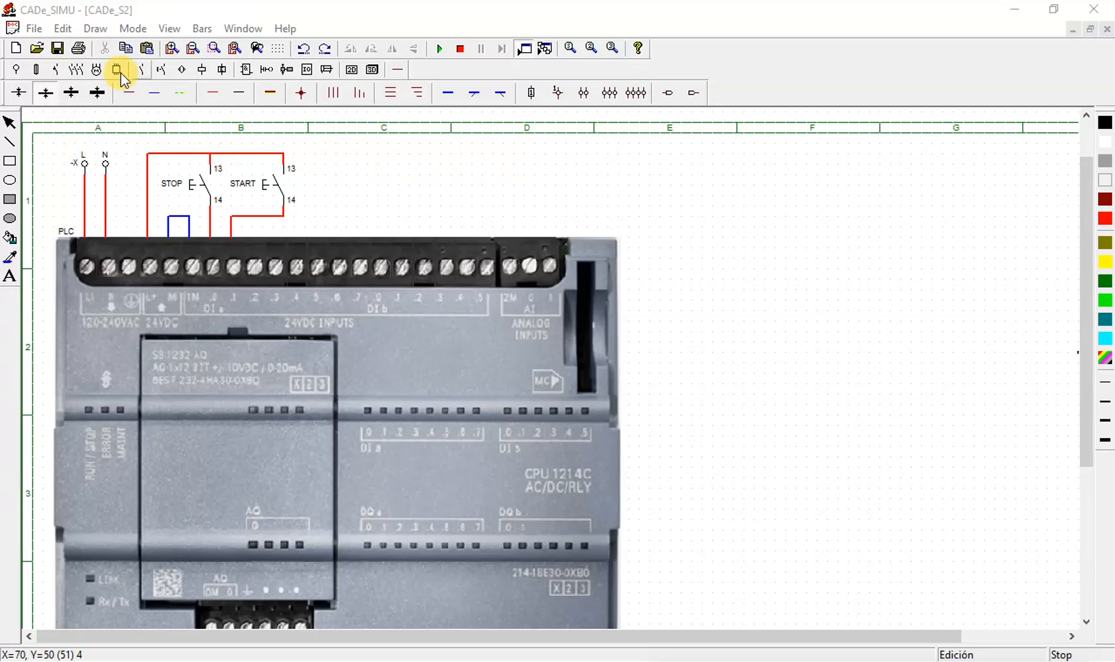
Step: Place a three-phase L1, L2, L3 power supply in the empty area beside the PLC
{"action": "left_click", "coordinate": [12, 69]}
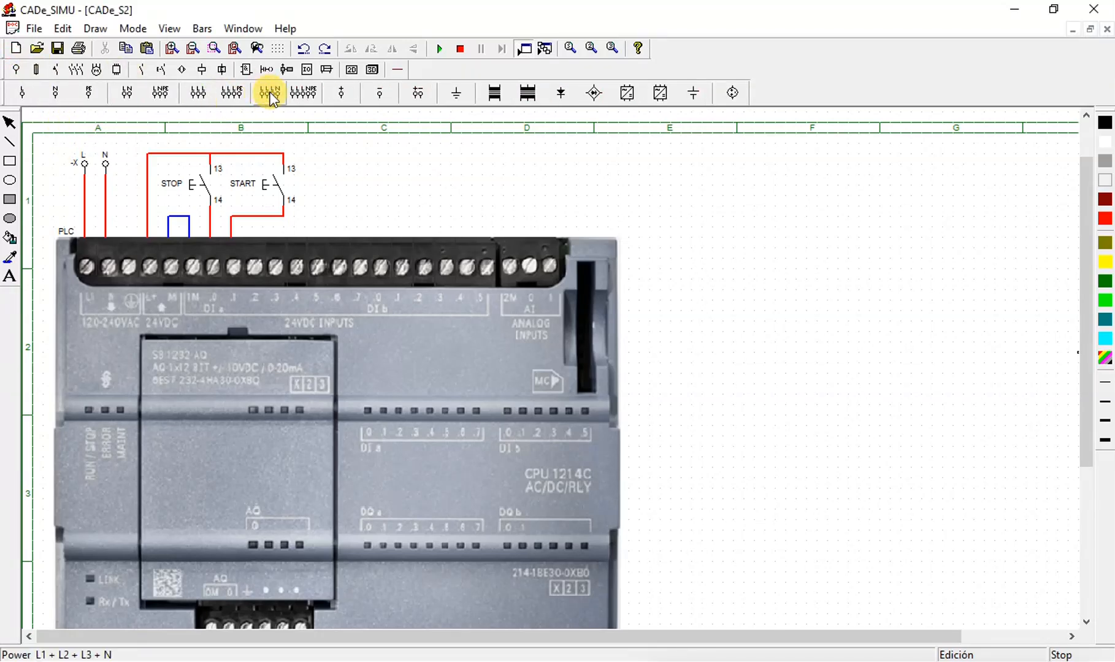
{"action": "left_click", "coordinate": [206, 97]}
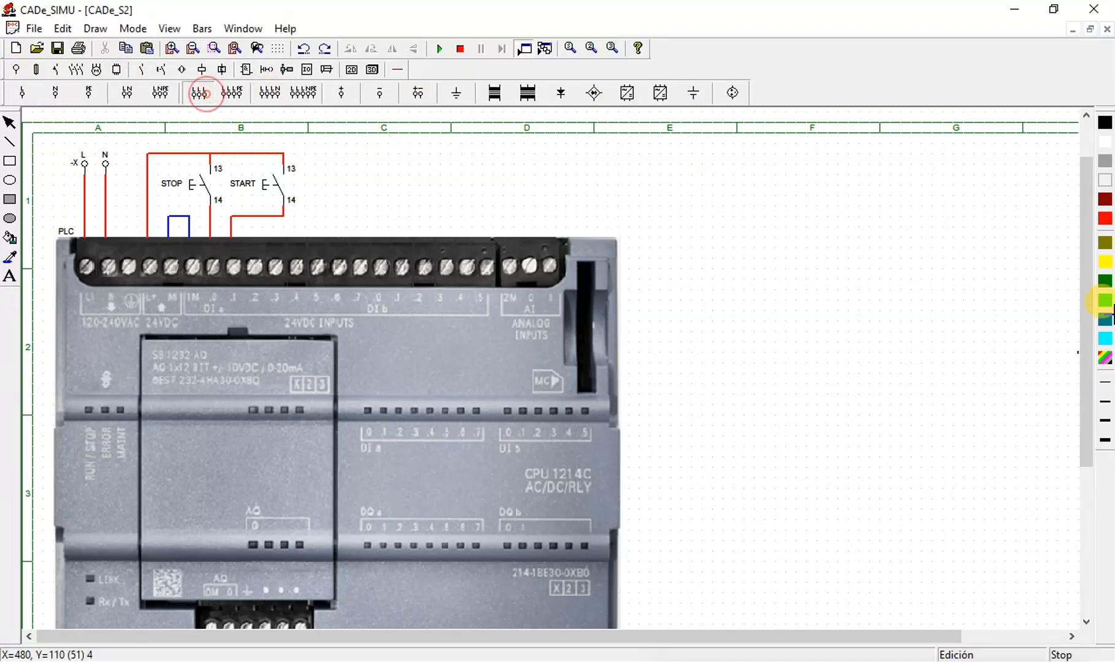
{"action": "left_click", "coordinate": [746, 179]}
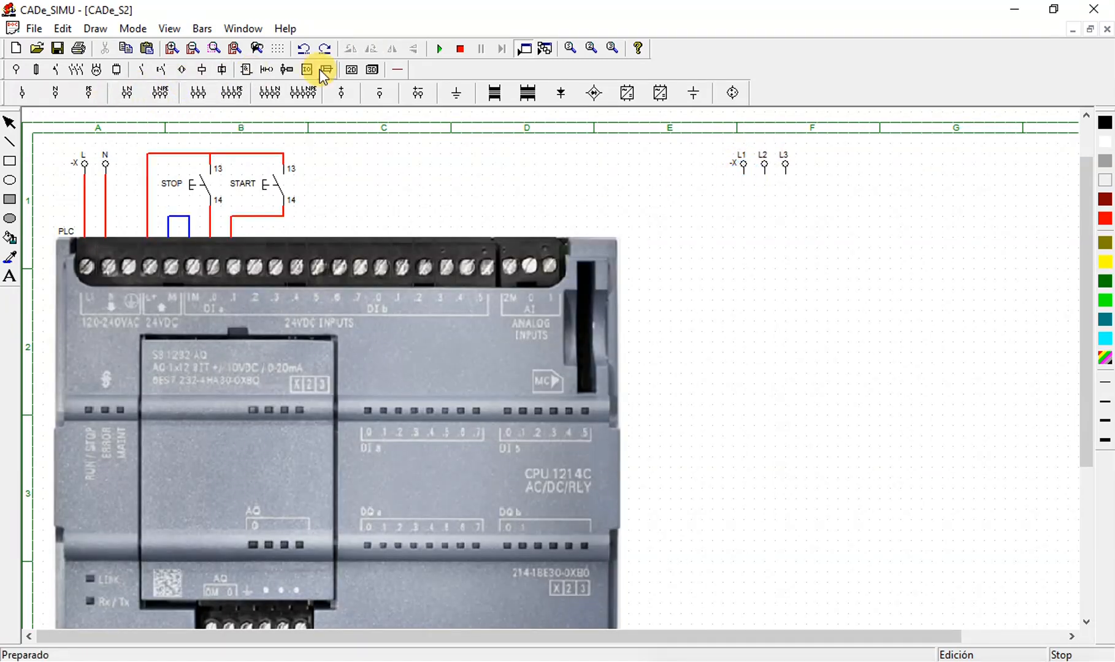
Step: Place a three-pole manual switch below the L1, L2, L3 supply and a three-pole contactor contact set beneath it
{"action": "left_click", "coordinate": [399, 69]}
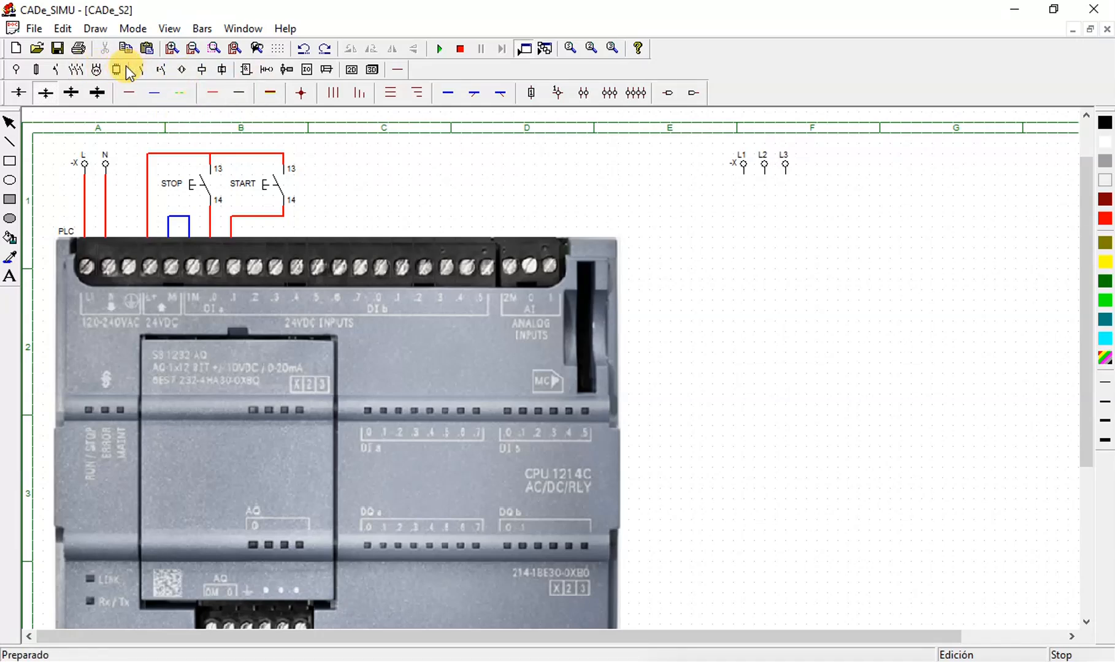
{"action": "left_click", "coordinate": [75, 69]}
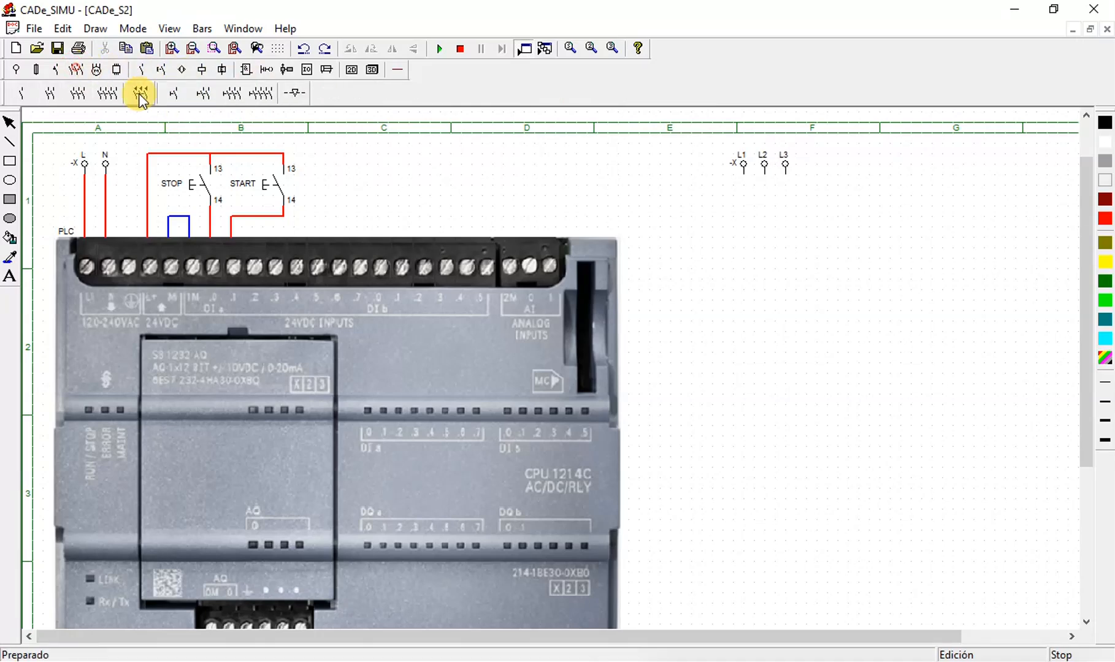
{"action": "left_click", "coordinate": [231, 97]}
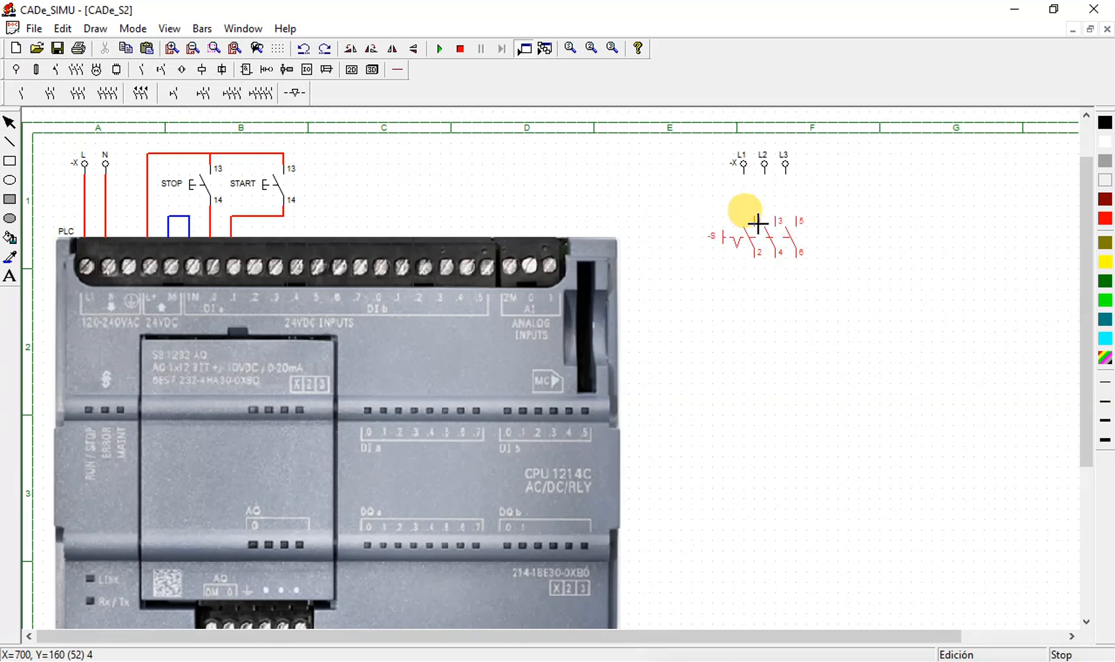
{"action": "left_click", "coordinate": [752, 222]}
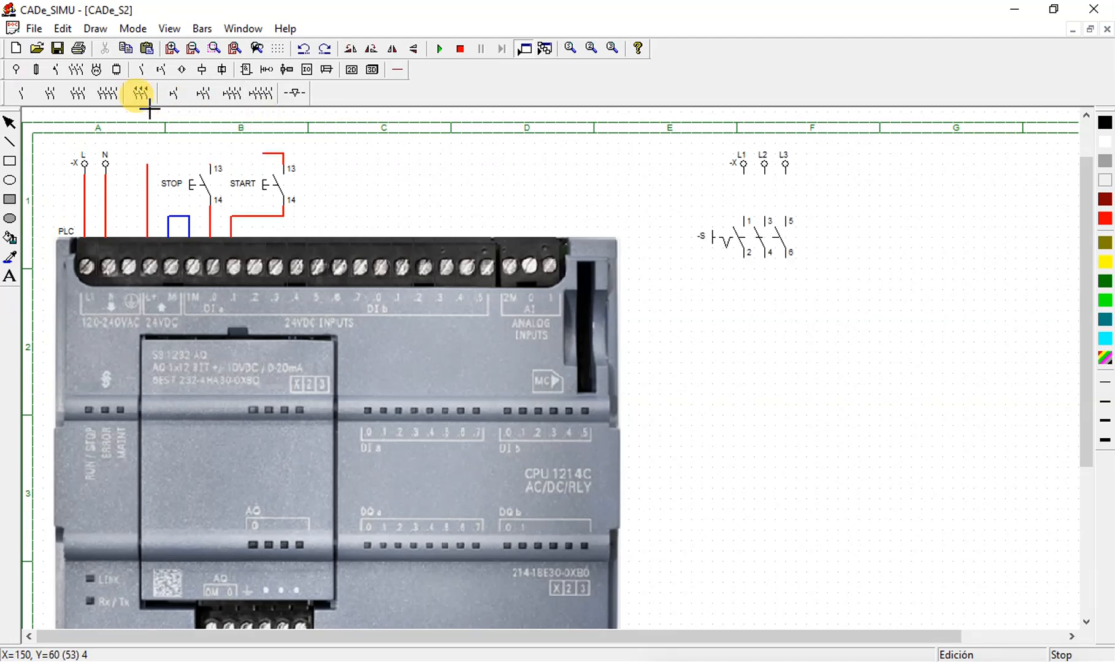
{"action": "left_click", "coordinate": [76, 93]}
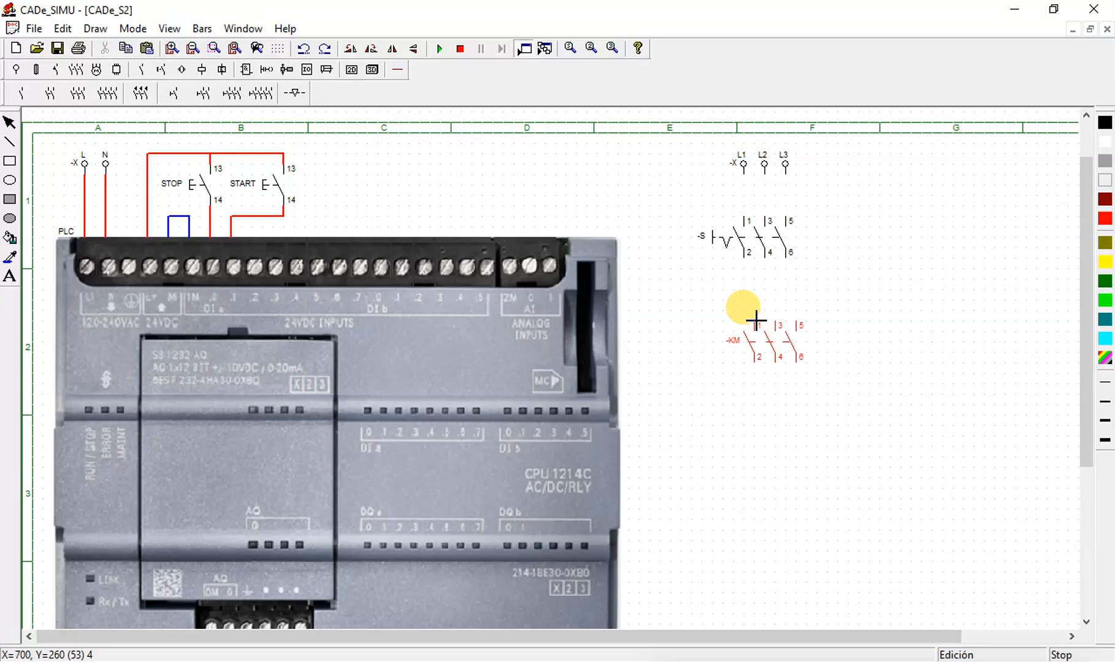
{"action": "left_click", "coordinate": [751, 320]}
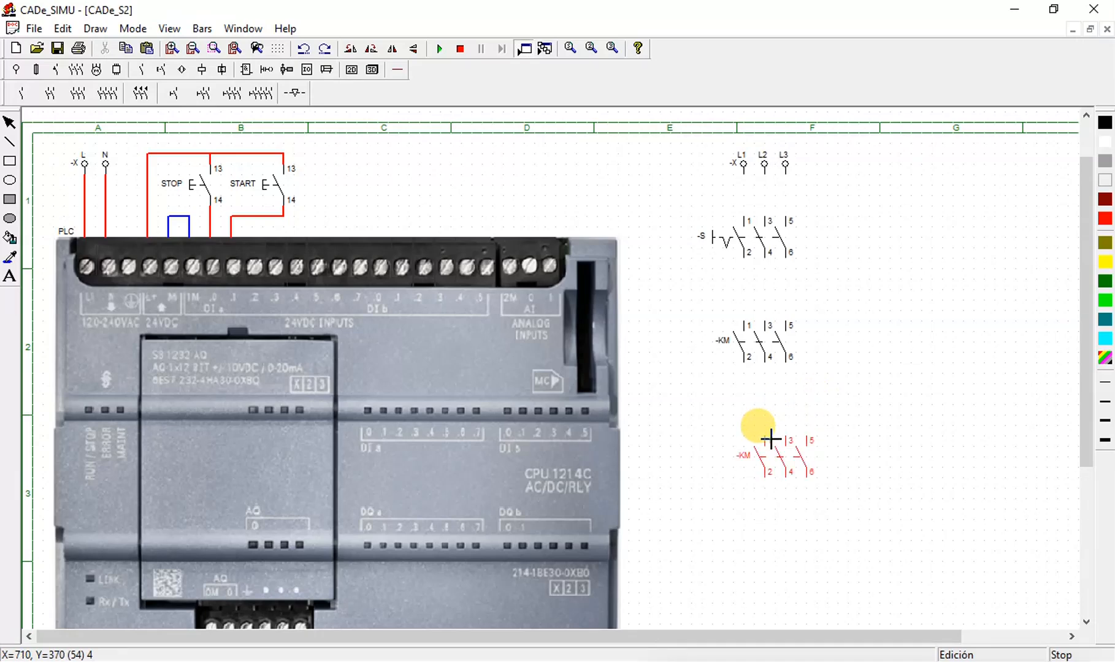
Step: Place a three-phase motor with U1, V1, W1 and PE terminals below the contactor contacts, aligned with their poles
{"action": "left_click", "coordinate": [93, 69]}
{"action": "left_click", "coordinate": [20, 93]}
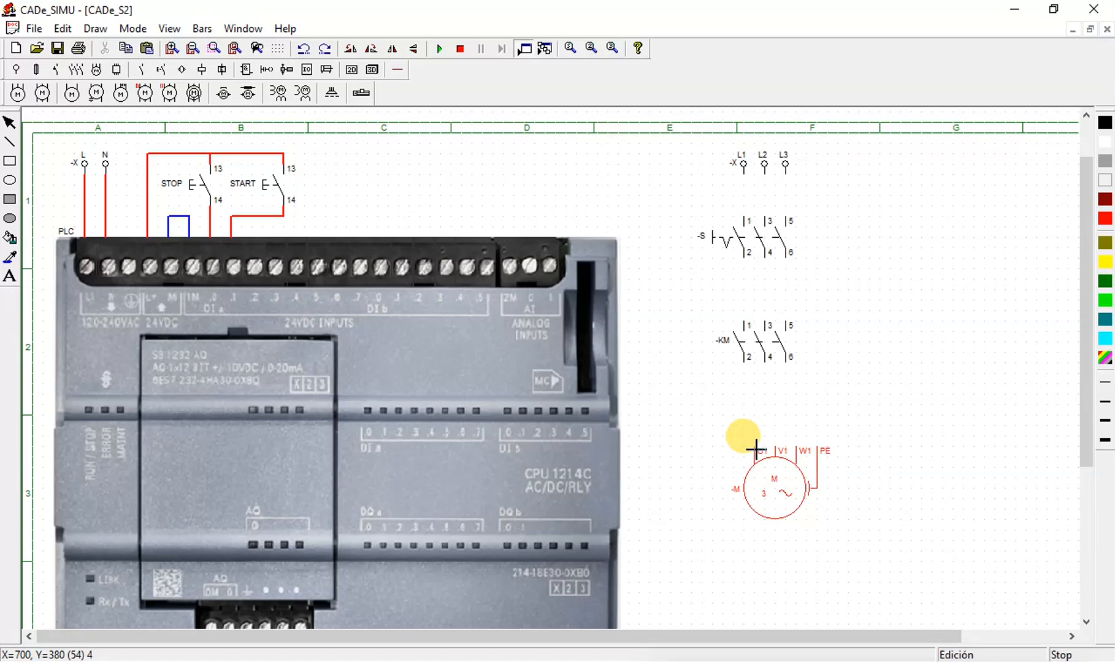
{"action": "left_click", "coordinate": [749, 451]}
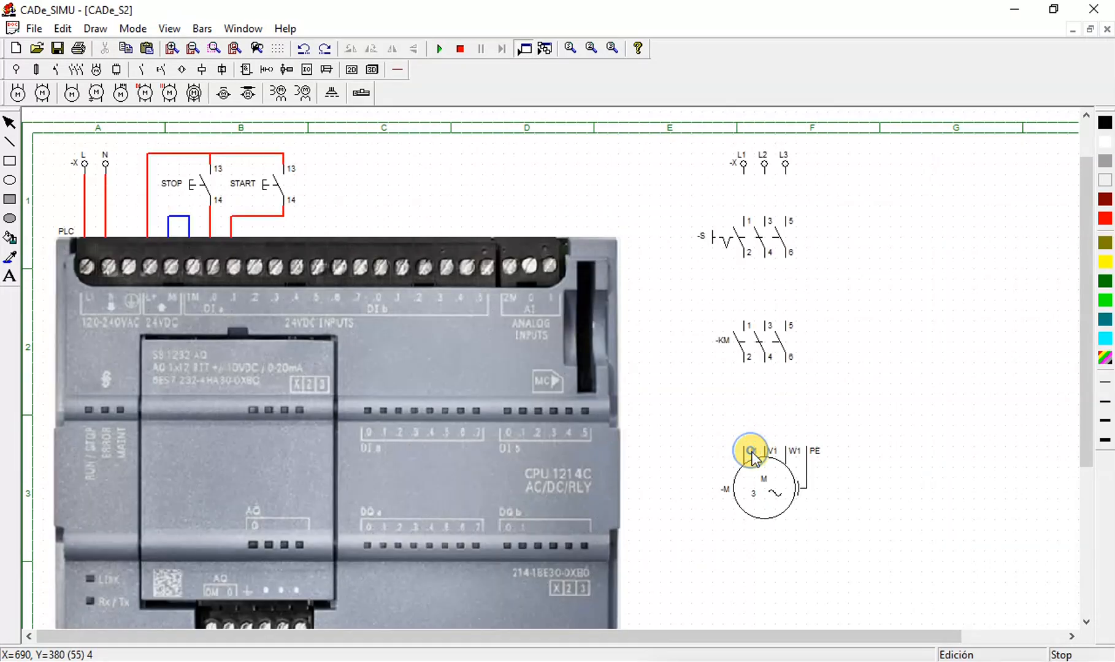
Step: Wire the three phases from the L1, L2, L3 supply through the switch and contactor contacts to motor terminals U1, V1 and W1
{"action": "left_click", "coordinate": [397, 69]}
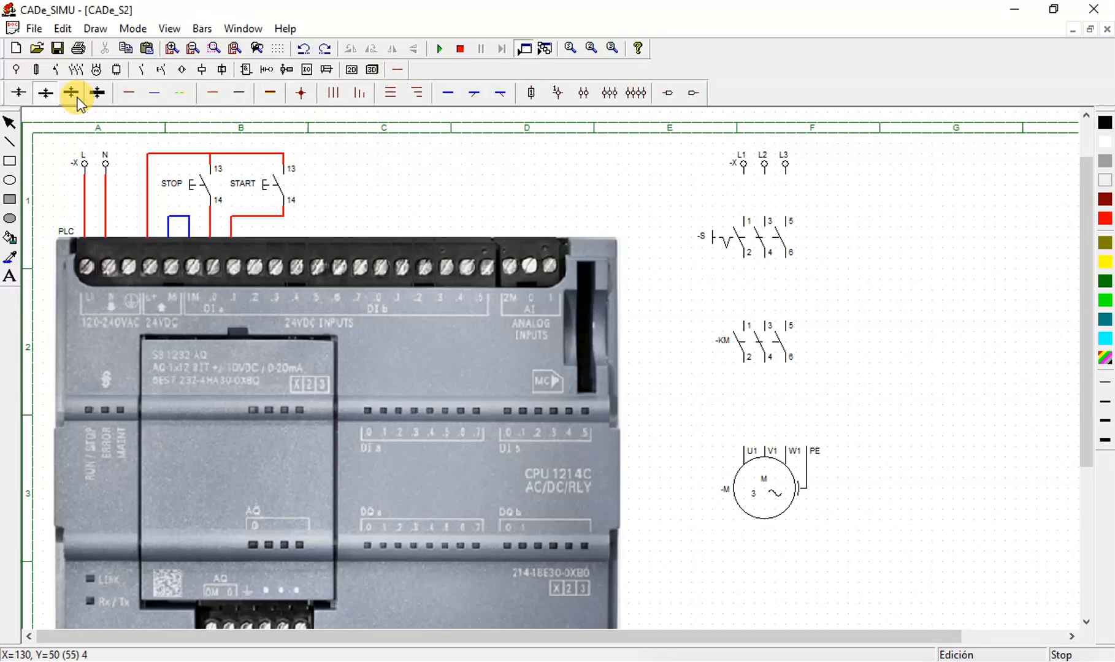
{"action": "left_click", "coordinate": [301, 92]}
{"action": "left_click_drag", "start_coordinate": [757, 170], "coordinate": [753, 323]}
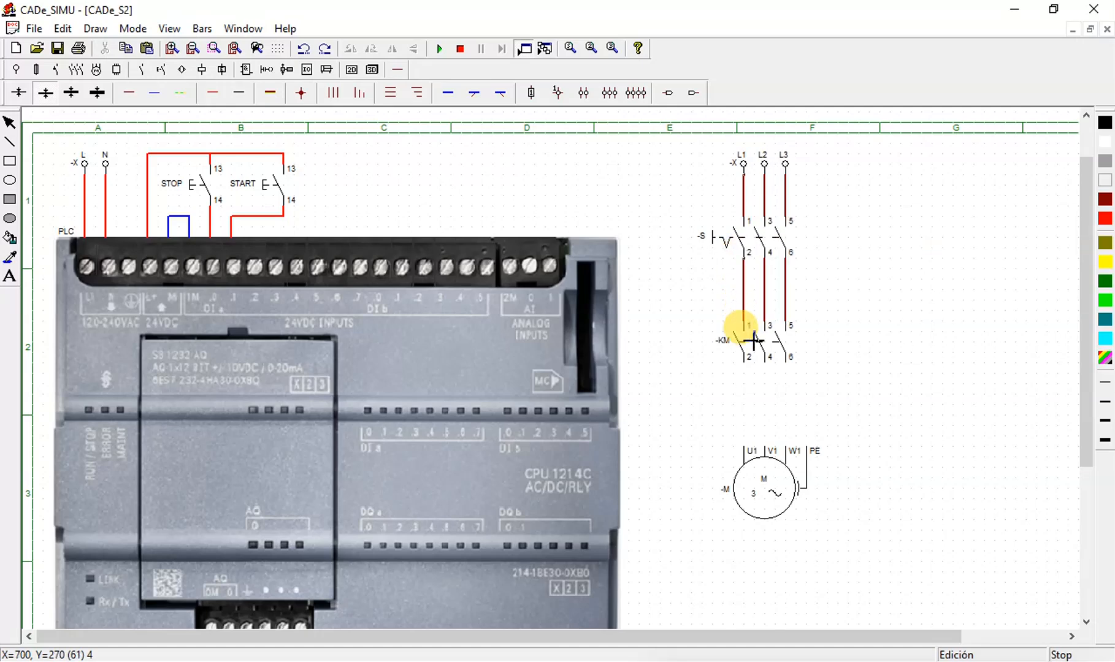
{"action": "left_click_drag", "start_coordinate": [748, 365], "coordinate": [745, 445]}
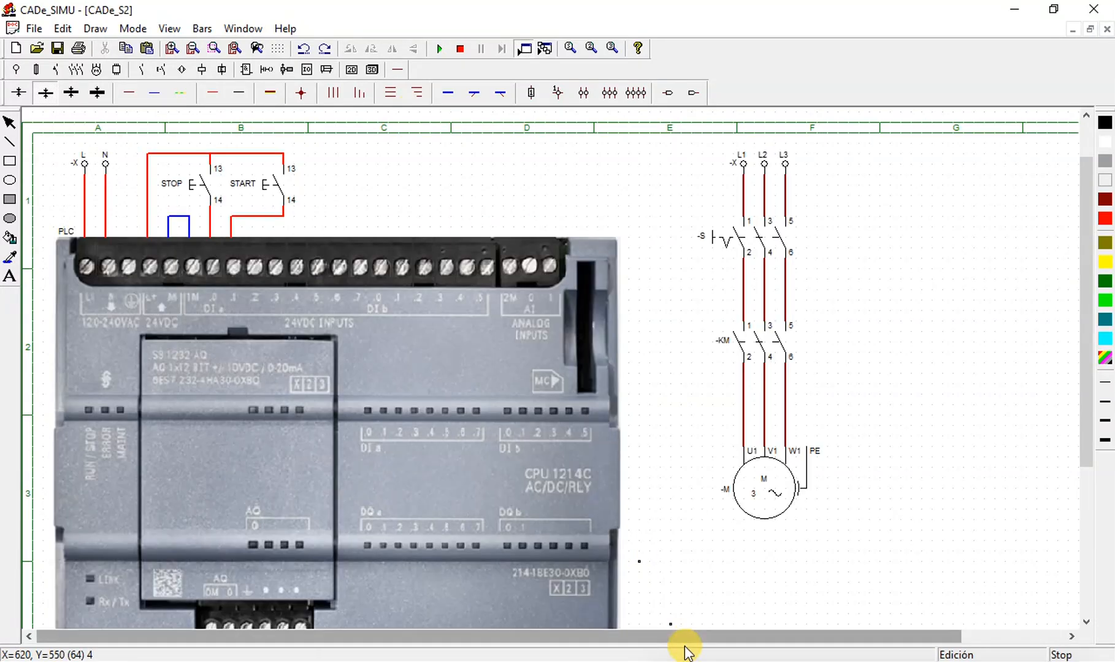
Step: Rename the three-pole contactor contacts in the power circuit as -K to match the coil
{"action": "left_click_drag", "start_coordinate": [1084, 455], "coordinate": [1091, 487]}
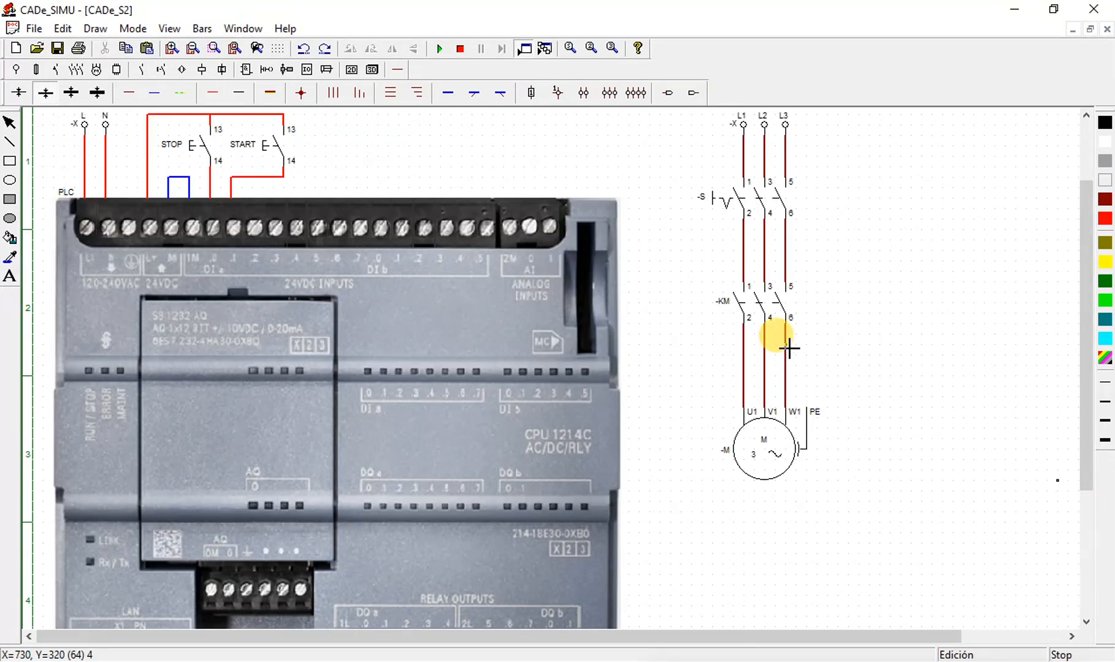
{"action": "double_click", "coordinate": [764, 301]}
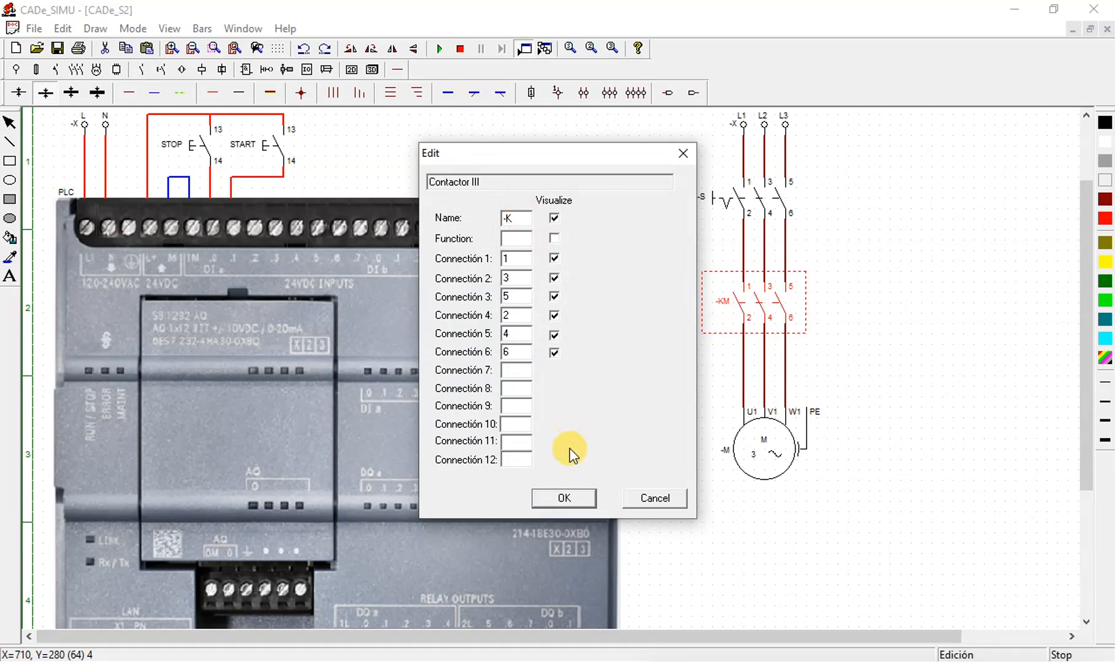
{"action": "left_click", "coordinate": [570, 500]}
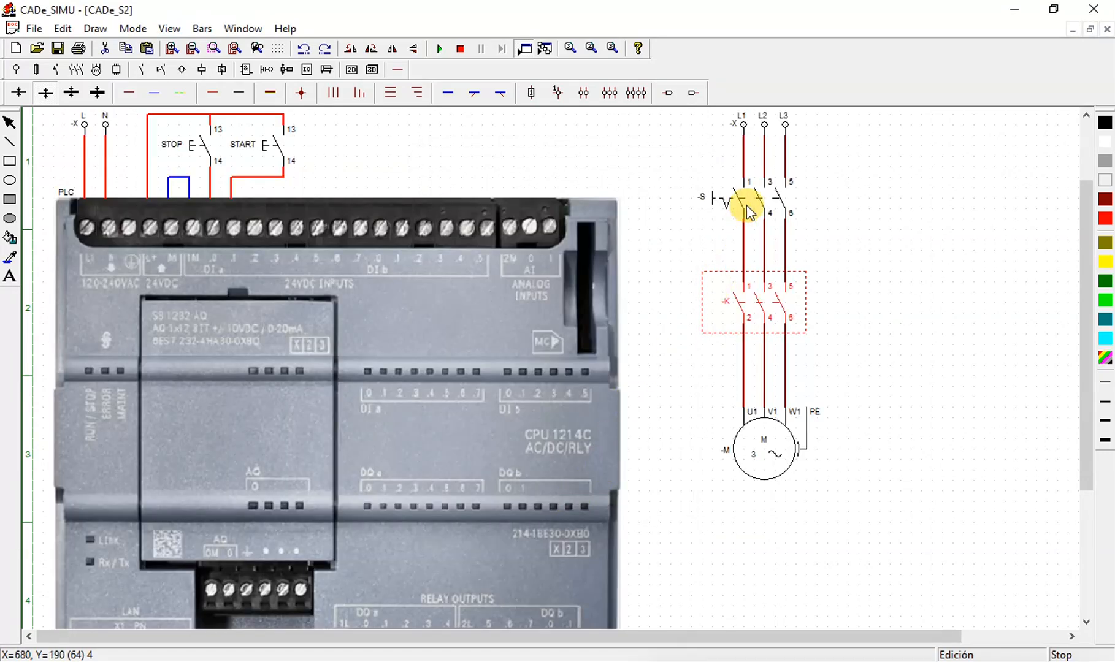
Step: Rename the three-pole switch below the three-phase supply as MCCB
{"action": "double_click", "coordinate": [759, 179]}
{"action": "double_click", "coordinate": [526, 218]}
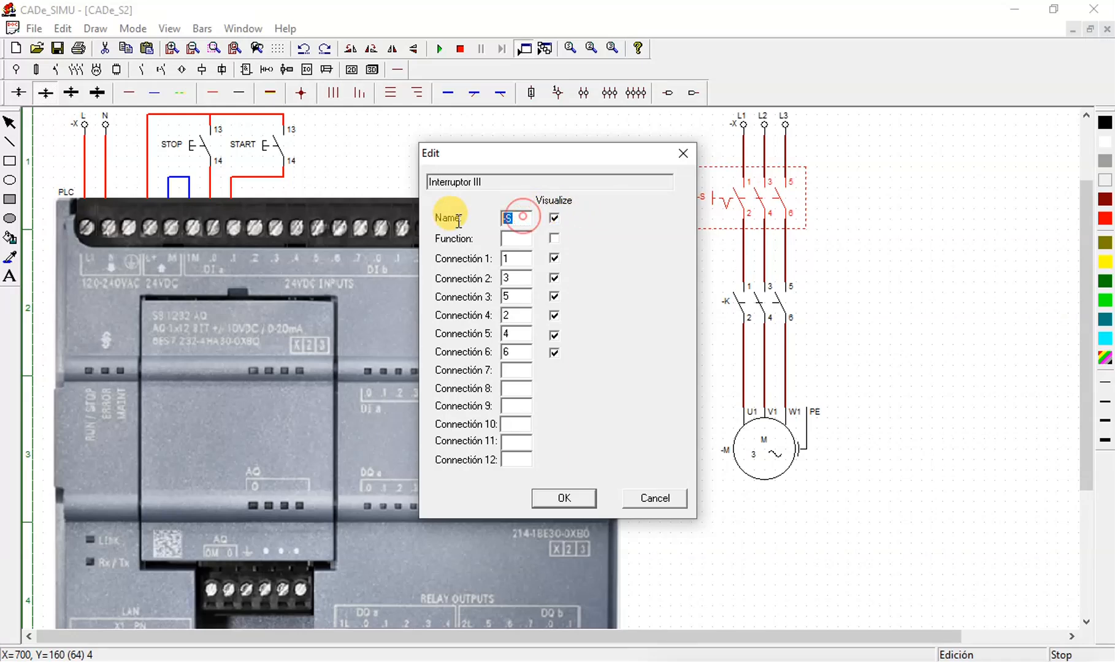
{"action": "type", "text": "MCCB"}
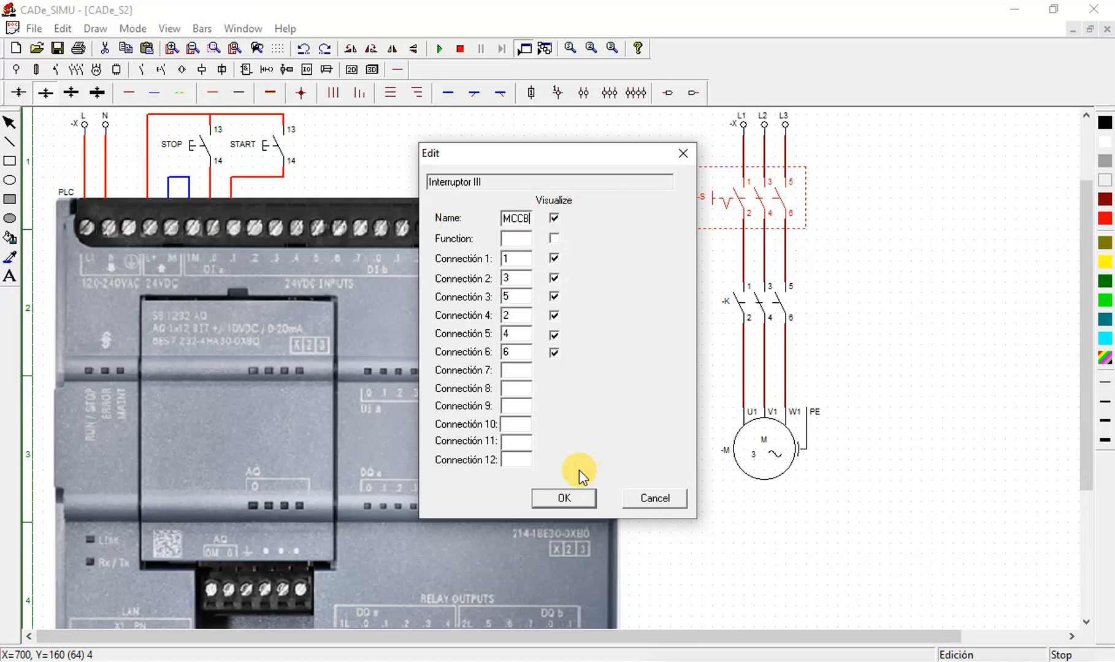
{"action": "left_click", "coordinate": [562, 498]}
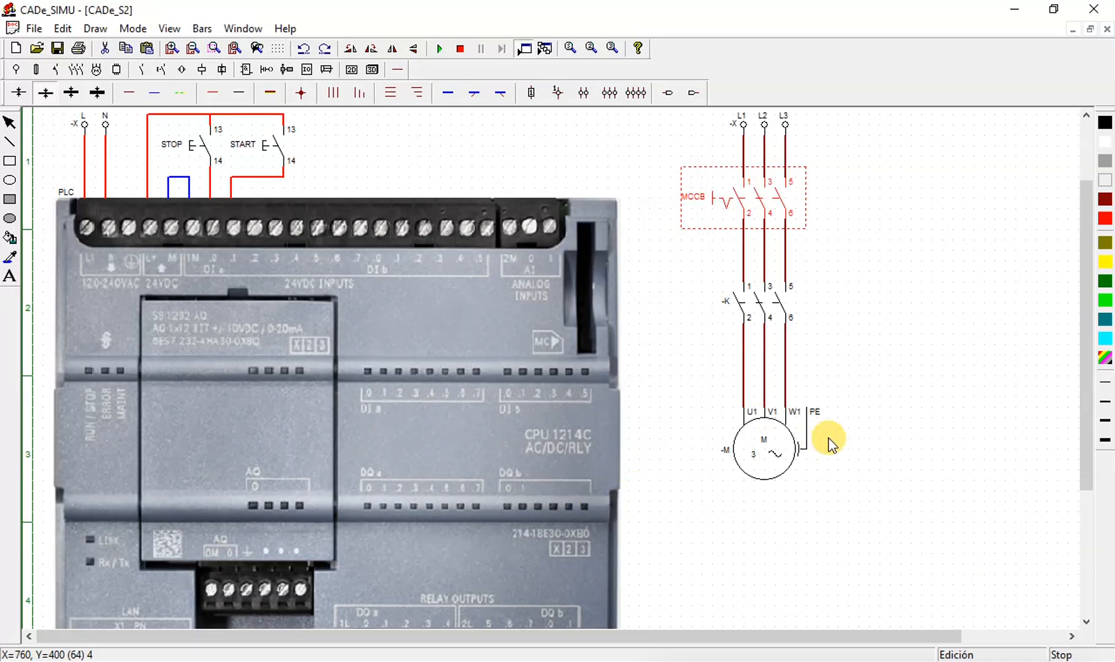
Step: Place a positive supply terminal and a negative supply terminal at the same height below the motor, far apart for a ladder diagram
{"action": "left_click_drag", "start_coordinate": [1085, 407], "coordinate": [1090, 477]}
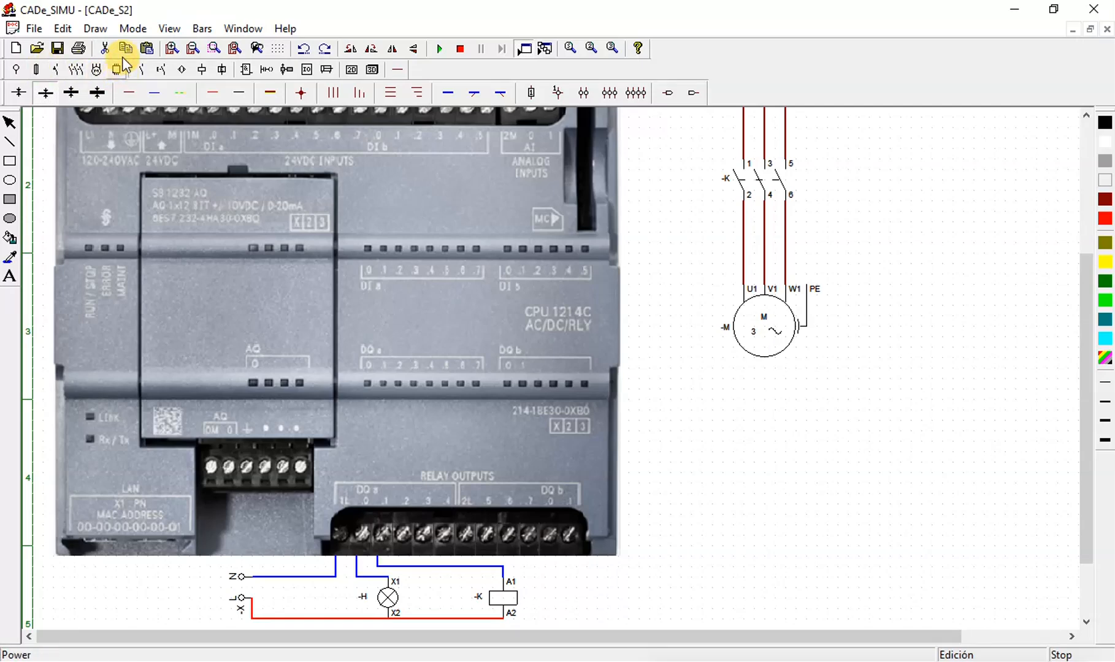
{"action": "left_click", "coordinate": [190, 49]}
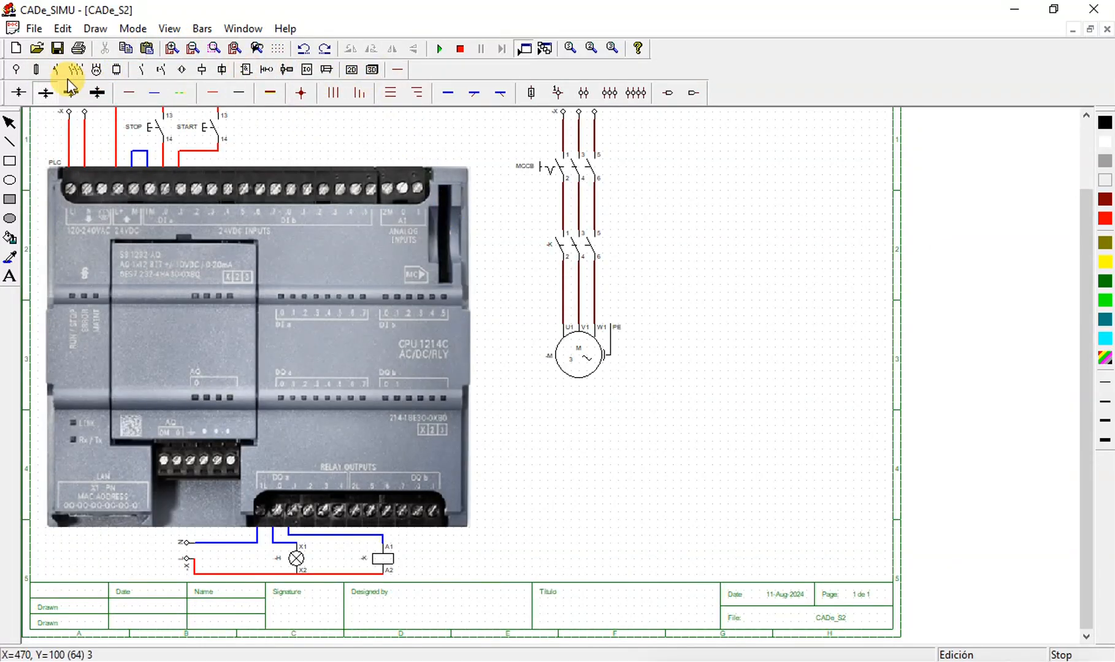
{"action": "left_click", "coordinate": [23, 69]}
{"action": "left_click", "coordinate": [338, 93]}
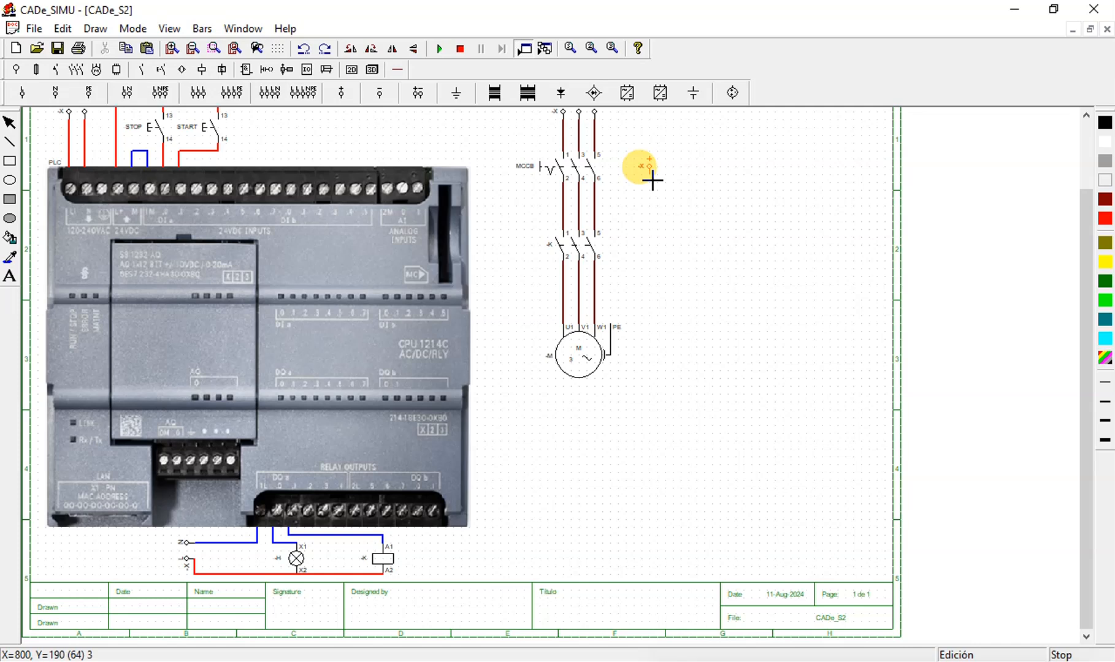
{"action": "left_click", "coordinate": [651, 179]}
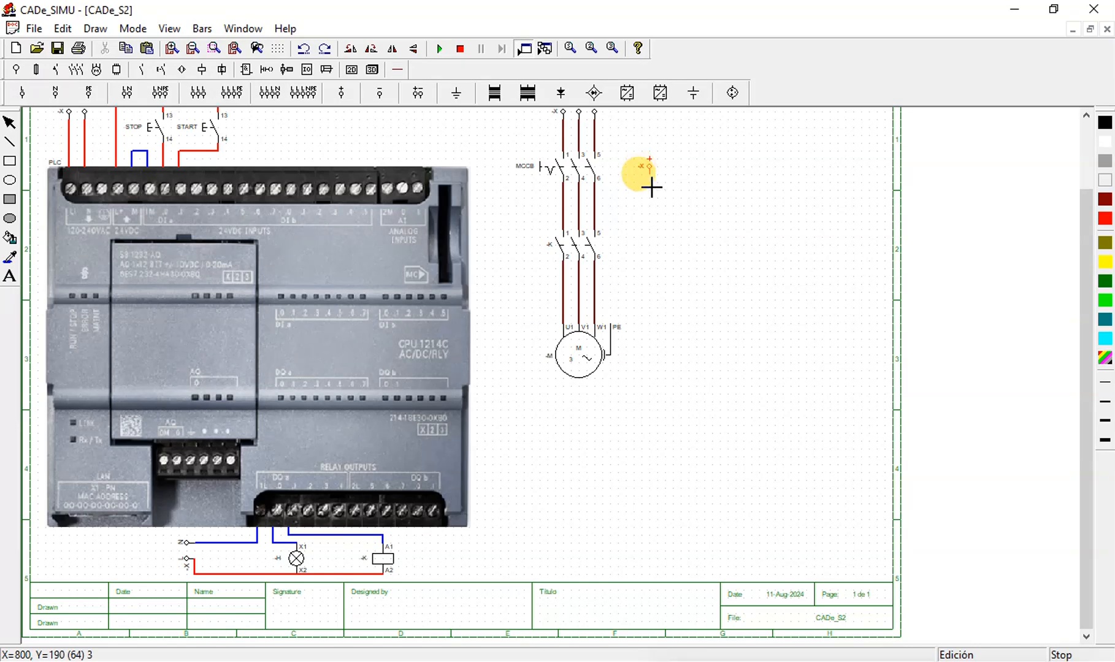
{"action": "left_click", "coordinate": [542, 420]}
{"action": "left_click", "coordinate": [380, 94]}
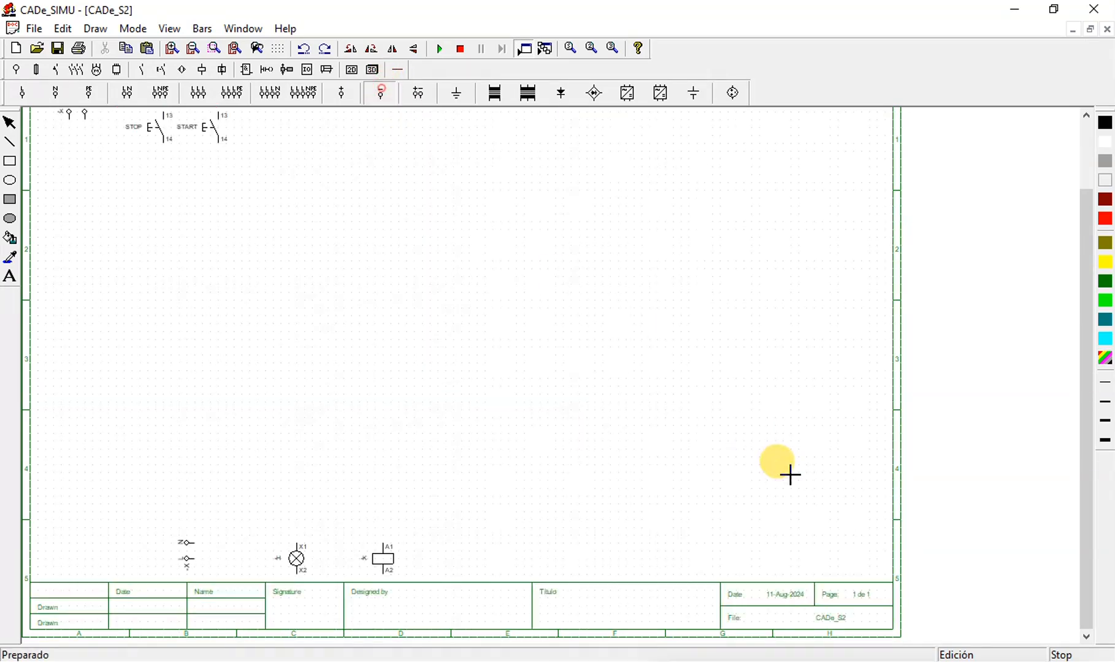
{"action": "left_click", "coordinate": [851, 417]}
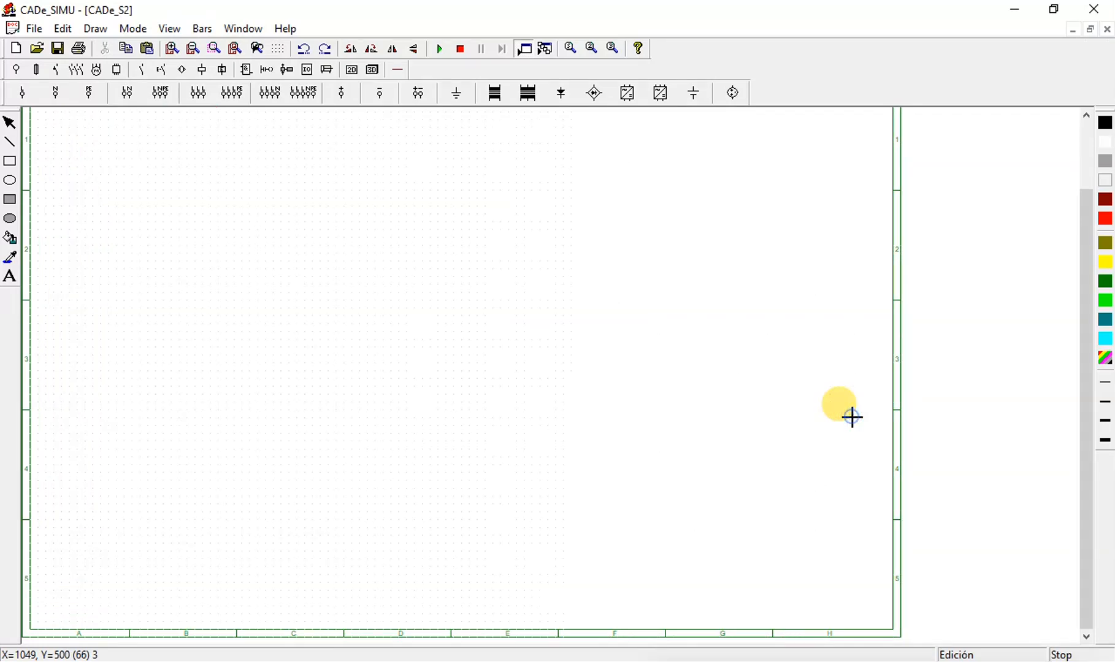
{"action": "left_click", "coordinate": [651, 176]}
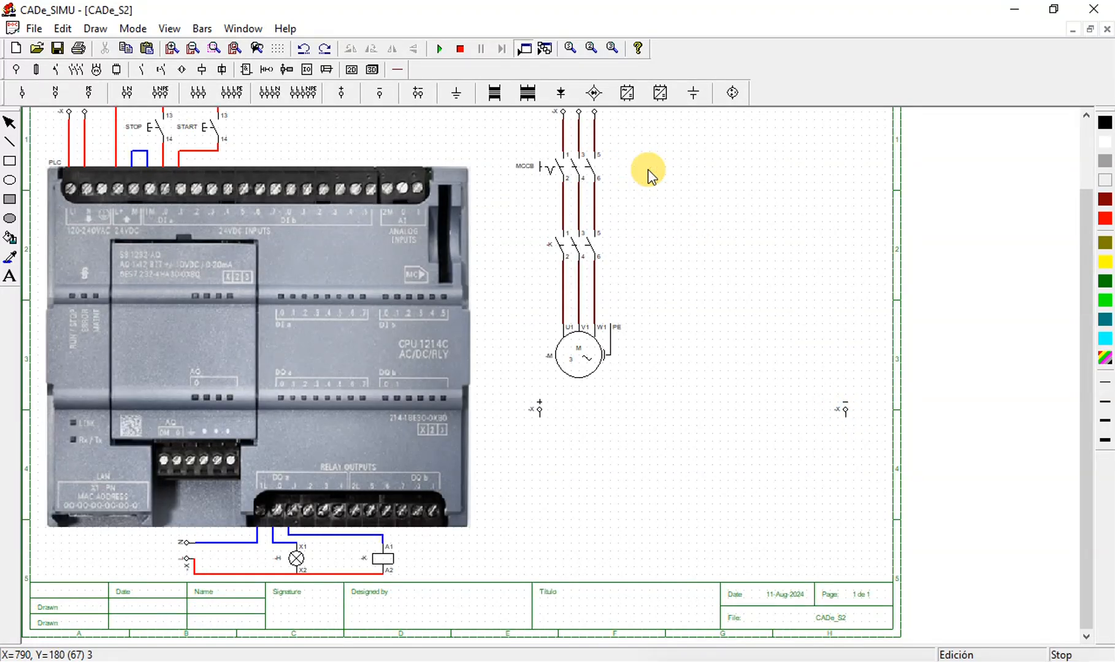
Step: Draw a red positive rail down from the + terminal and a black negative rail down from the - terminal using ladder wires
{"action": "left_click", "coordinate": [396, 69]}
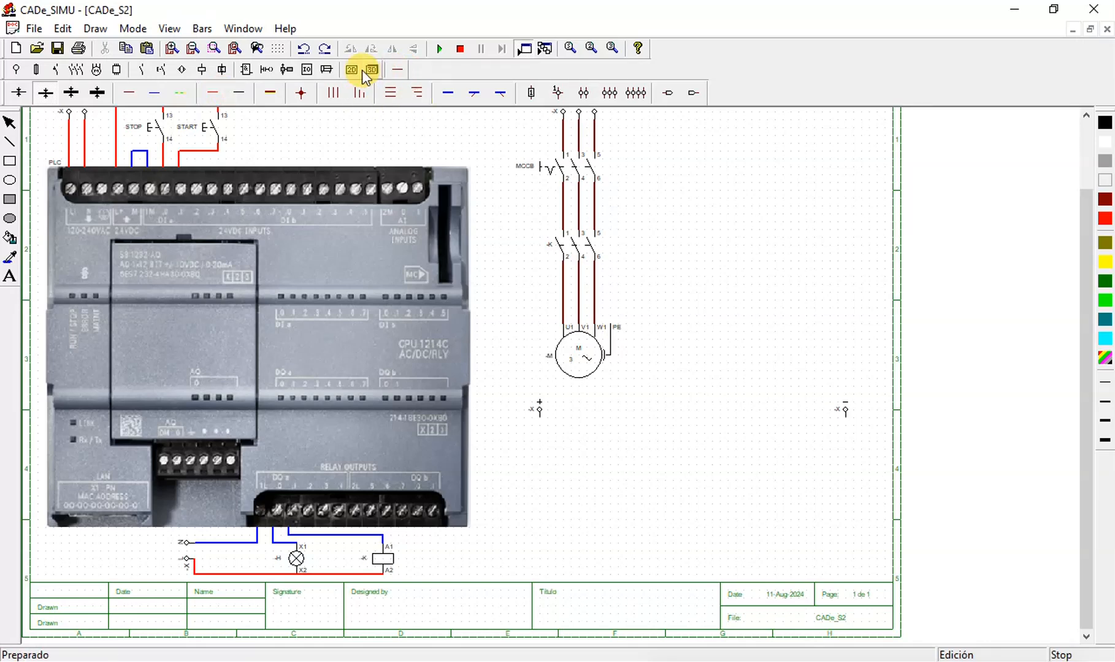
{"action": "left_click", "coordinate": [265, 69]}
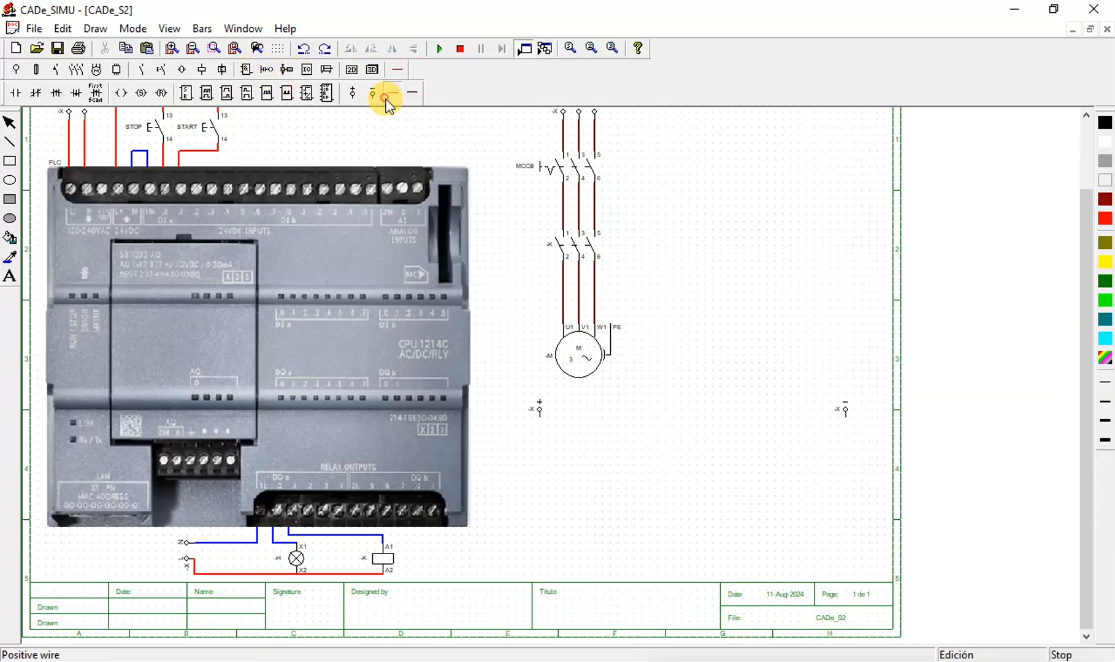
{"action": "left_click", "coordinate": [386, 101]}
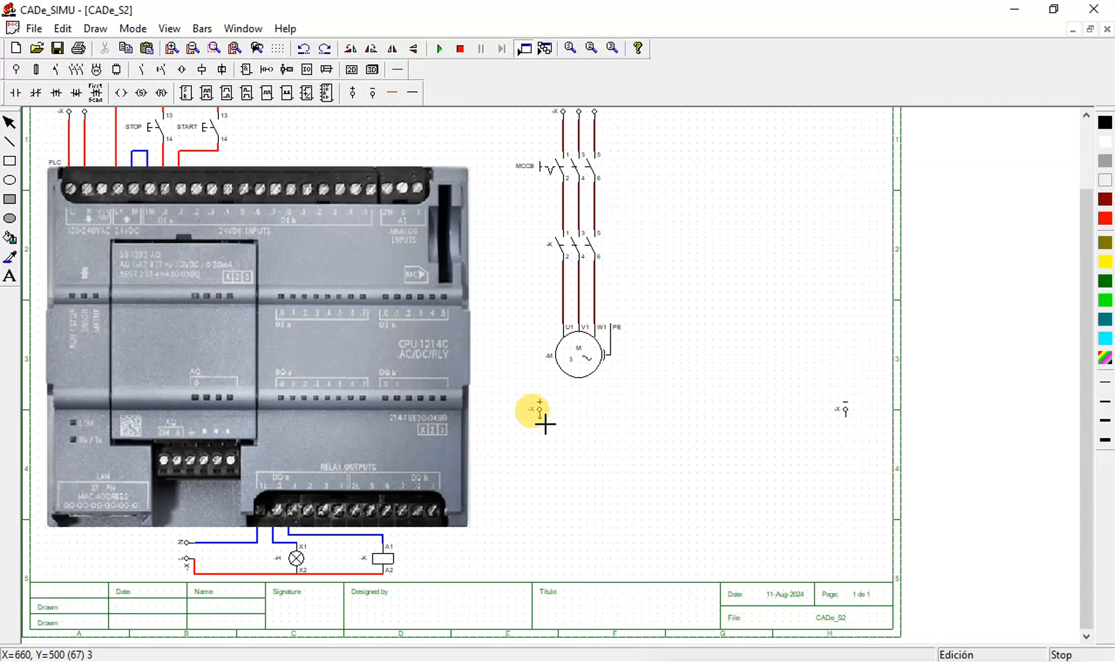
{"action": "left_click_drag", "start_coordinate": [545, 423], "coordinate": [540, 559]}
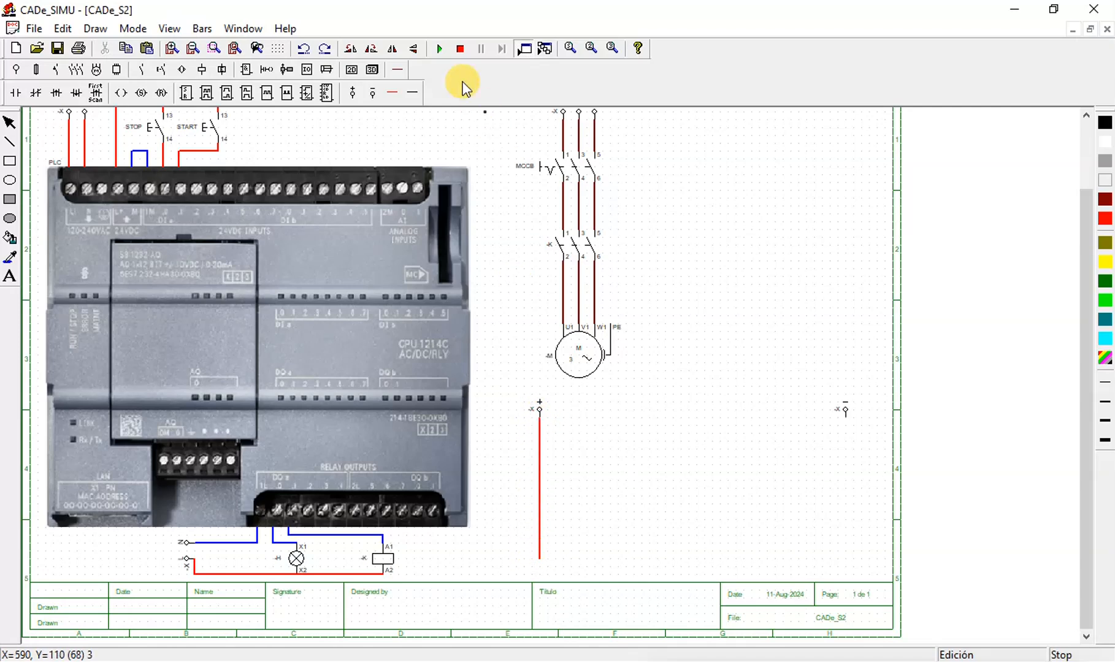
{"action": "left_click", "coordinate": [417, 92]}
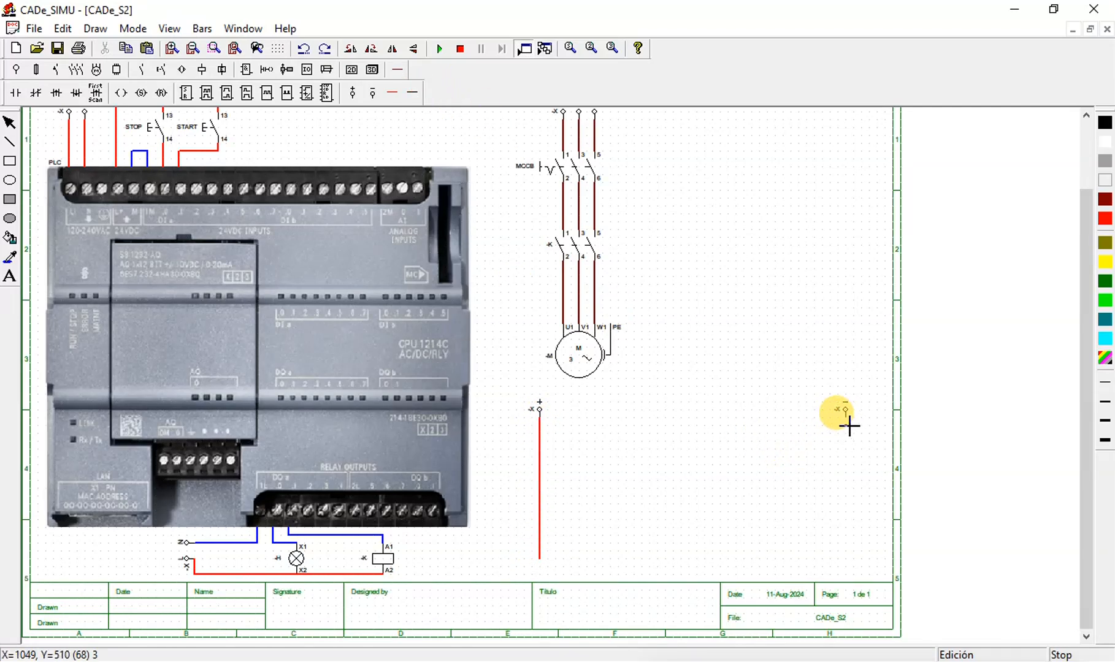
{"action": "left_click_drag", "start_coordinate": [849, 422], "coordinate": [845, 549]}
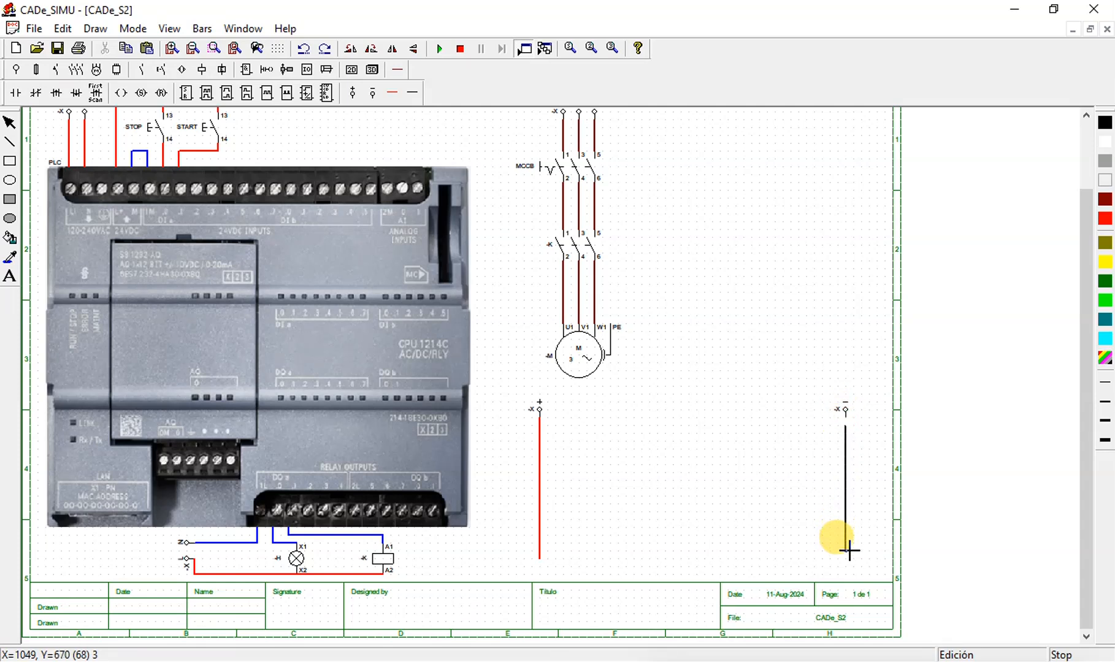
{"action": "left_click", "coordinate": [847, 417]}
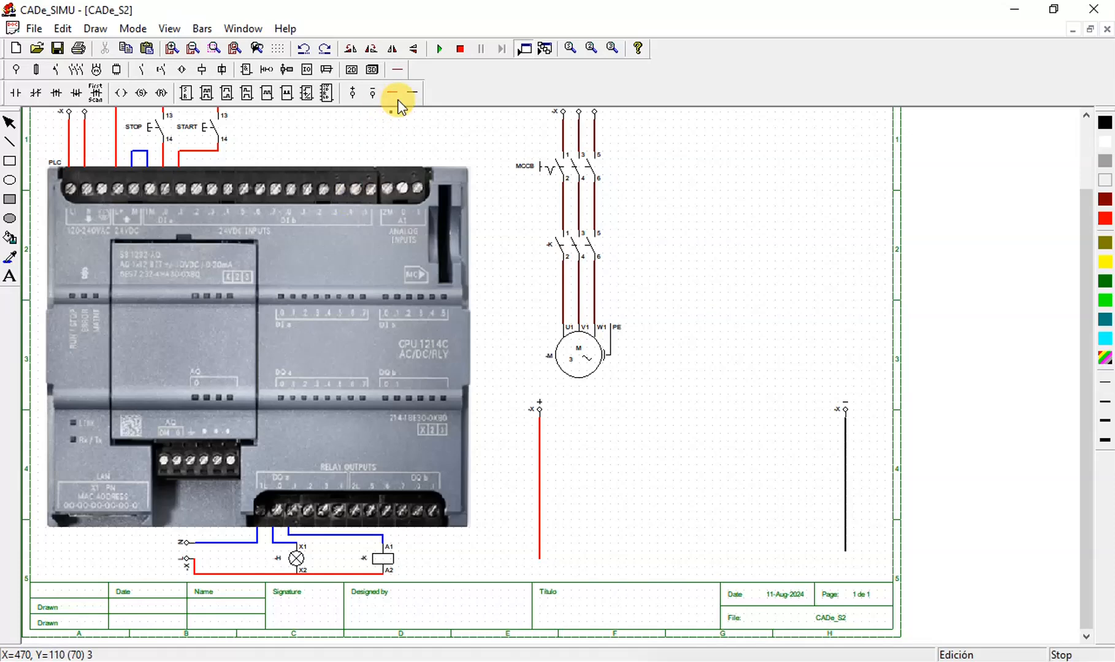
Step: Place a normally closed ladder contact near the positive rail and a normally open contact beside it on the same rung
{"action": "left_click", "coordinate": [31, 94]}
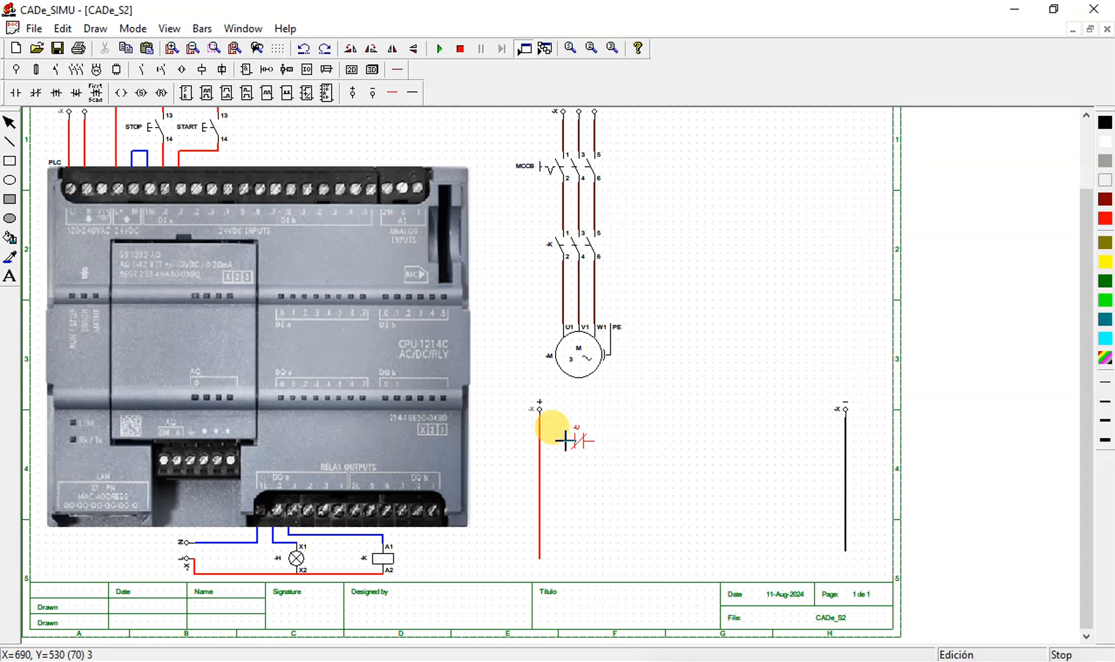
{"action": "left_click", "coordinate": [564, 440]}
{"action": "scroll", "coordinate": [665, 500], "scroll_direction": "up", "scroll_amount": 1}
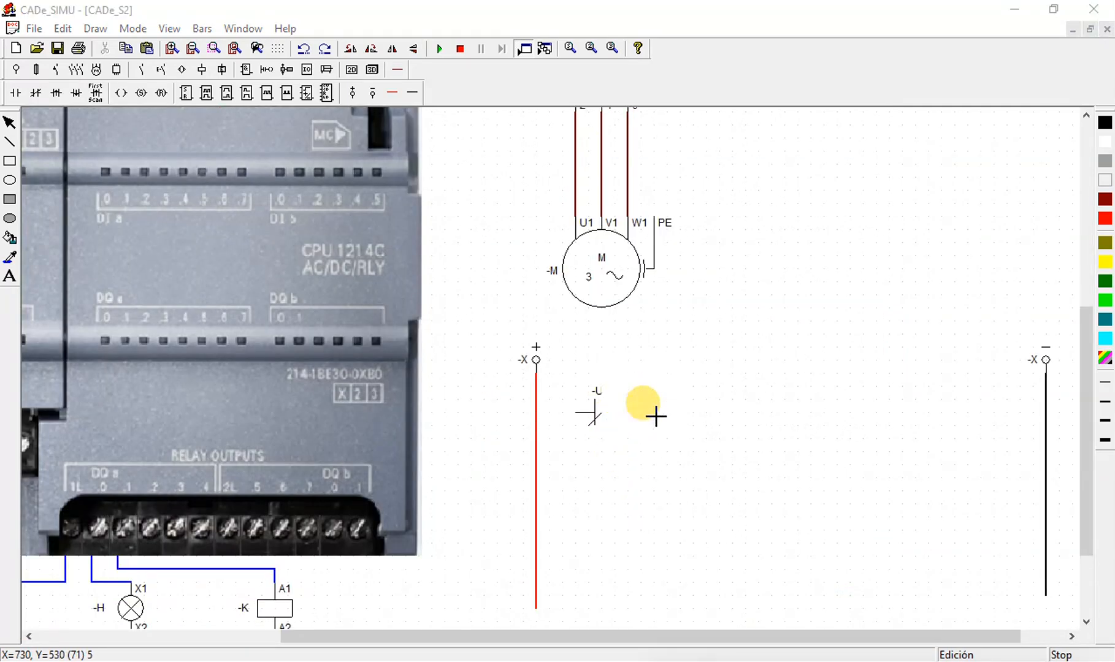
{"action": "left_click", "coordinate": [16, 93]}
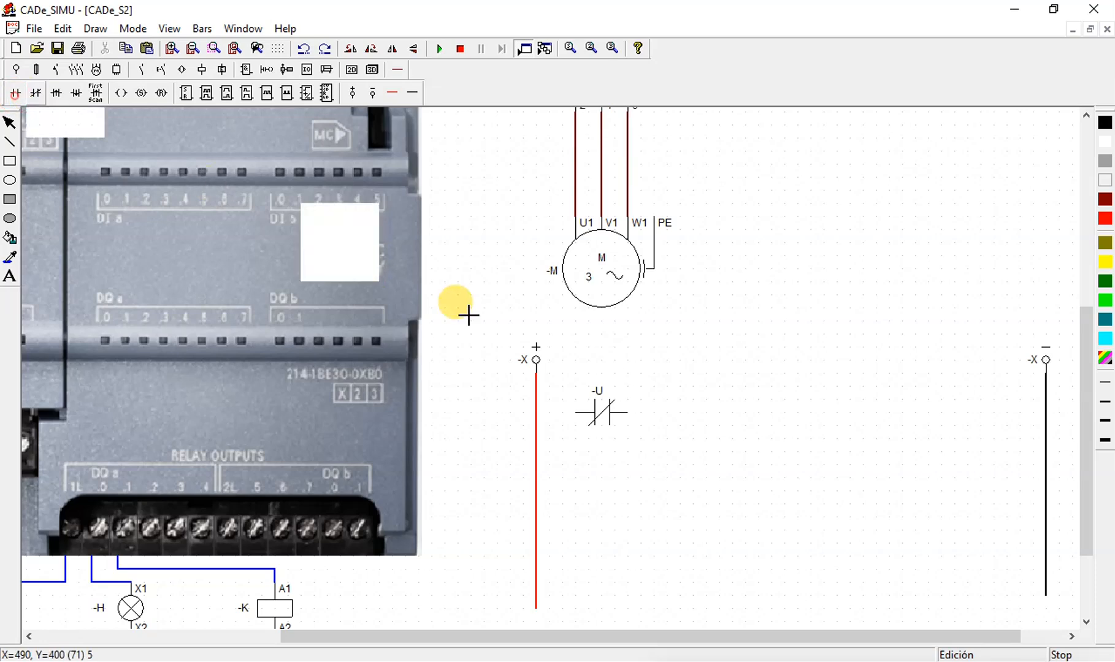
{"action": "left_click", "coordinate": [755, 417]}
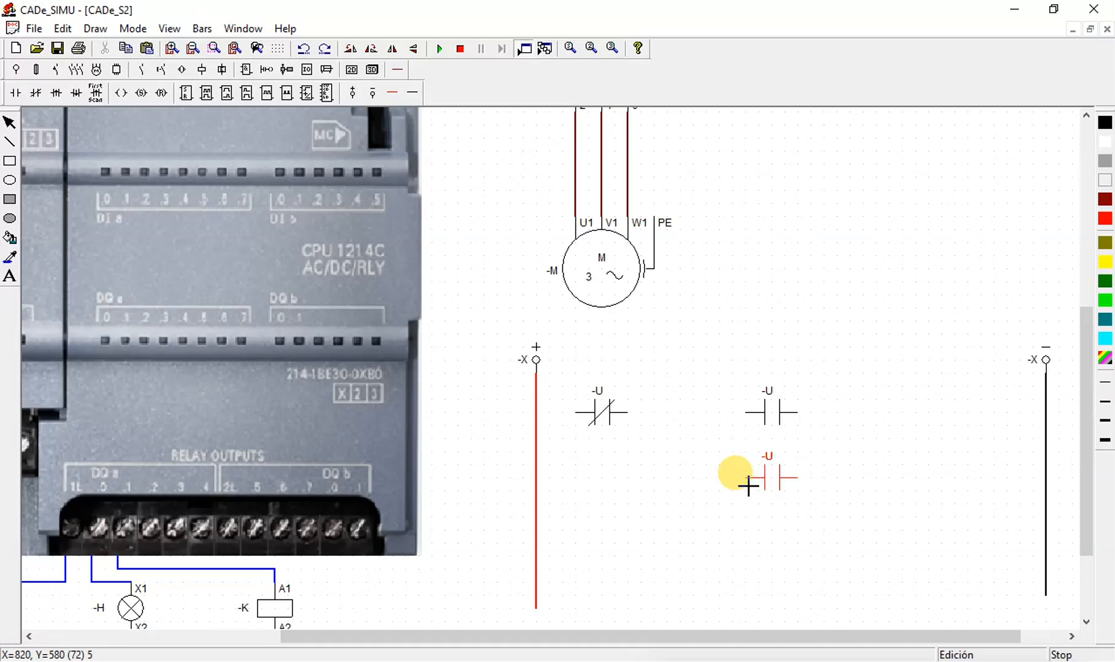
Step: Place a second normally open ladder contact below the existing one and an output coil on the upper rung near the negative rail
{"action": "left_click", "coordinate": [748, 486]}
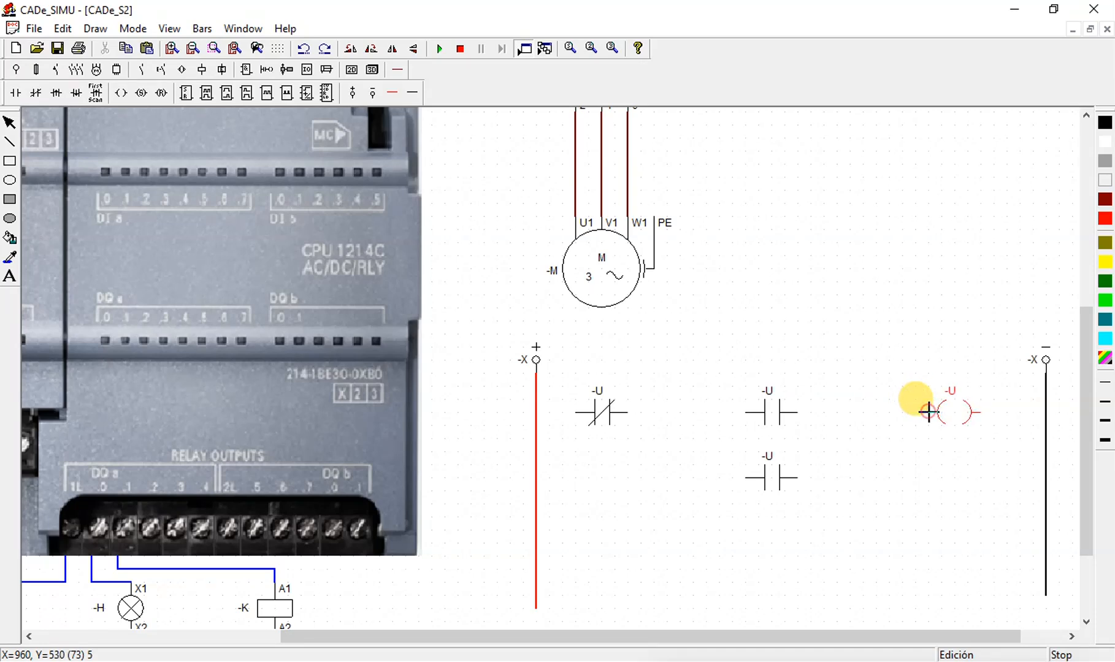
{"action": "left_click", "coordinate": [928, 411]}
Step: Rename the normally closed contact beside the positive rail as I0.0
{"action": "double_click", "coordinate": [607, 414]}
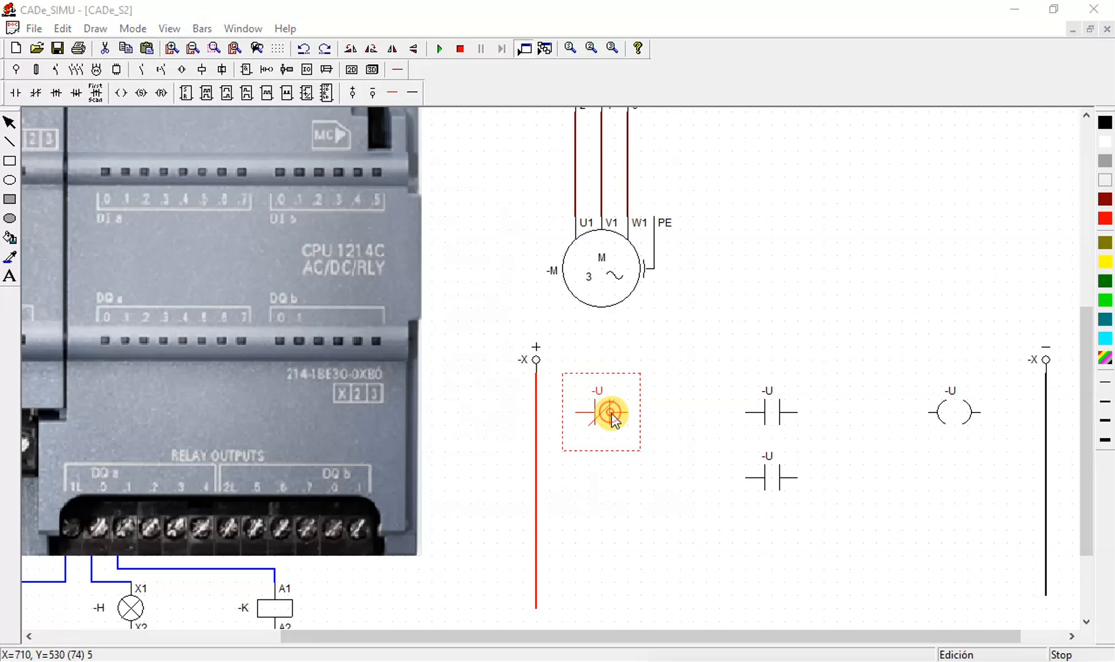
{"action": "double_click", "coordinate": [514, 219]}
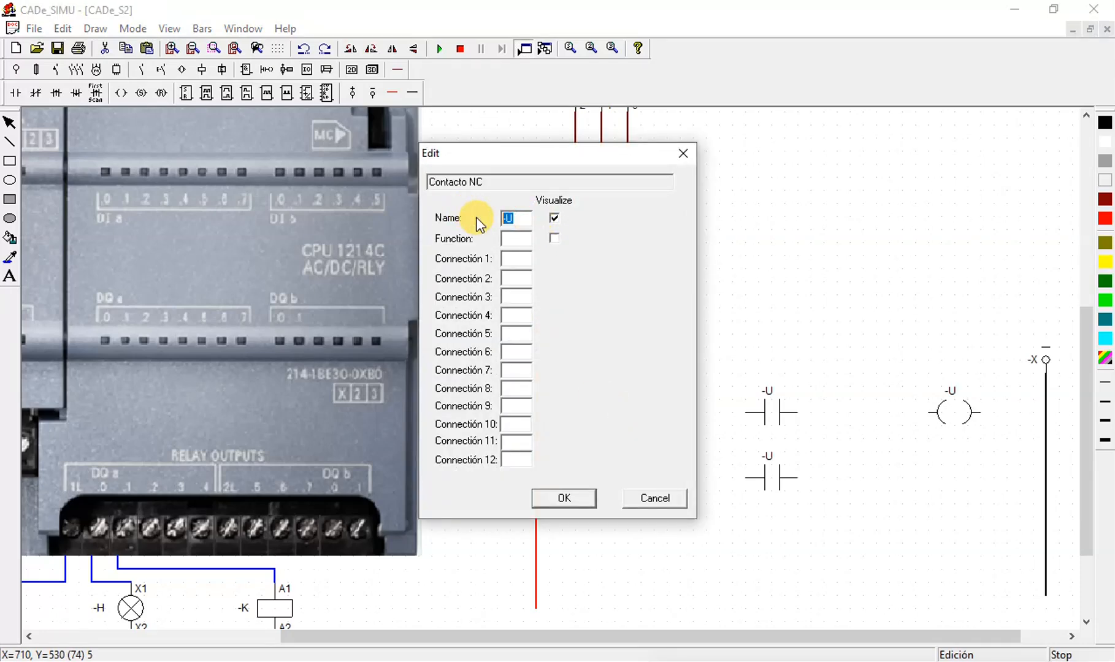
{"action": "key", "text": "BackSpace"}
{"action": "left_click", "coordinate": [569, 499]}
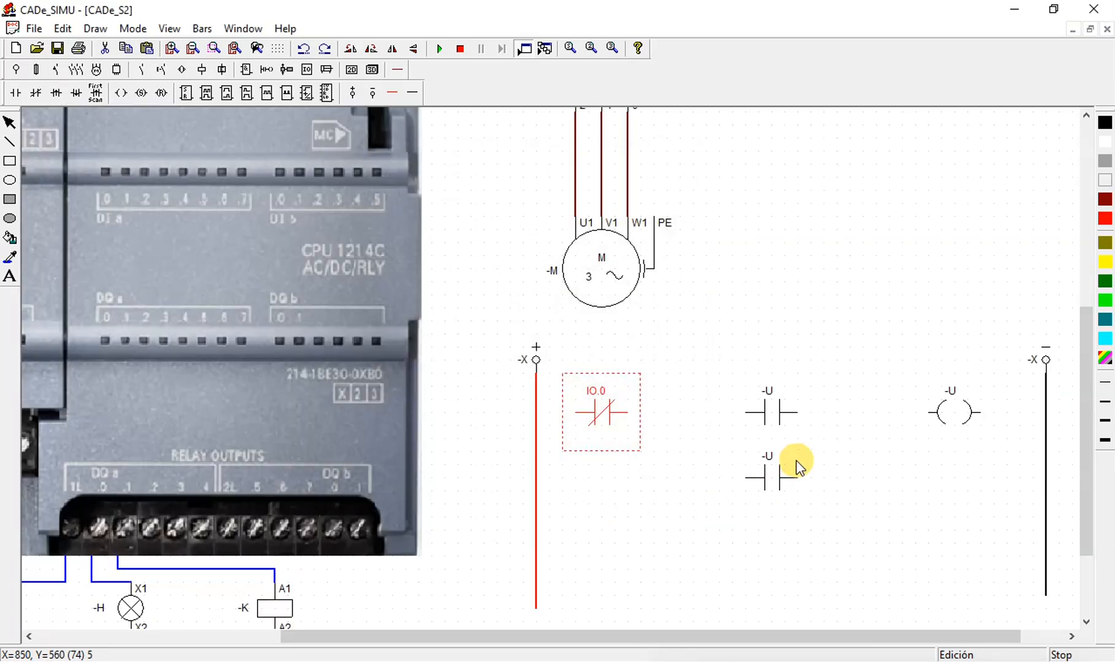
Step: Rename the normally open contact on the upper rung as I0.1
{"action": "double_click", "coordinate": [777, 410]}
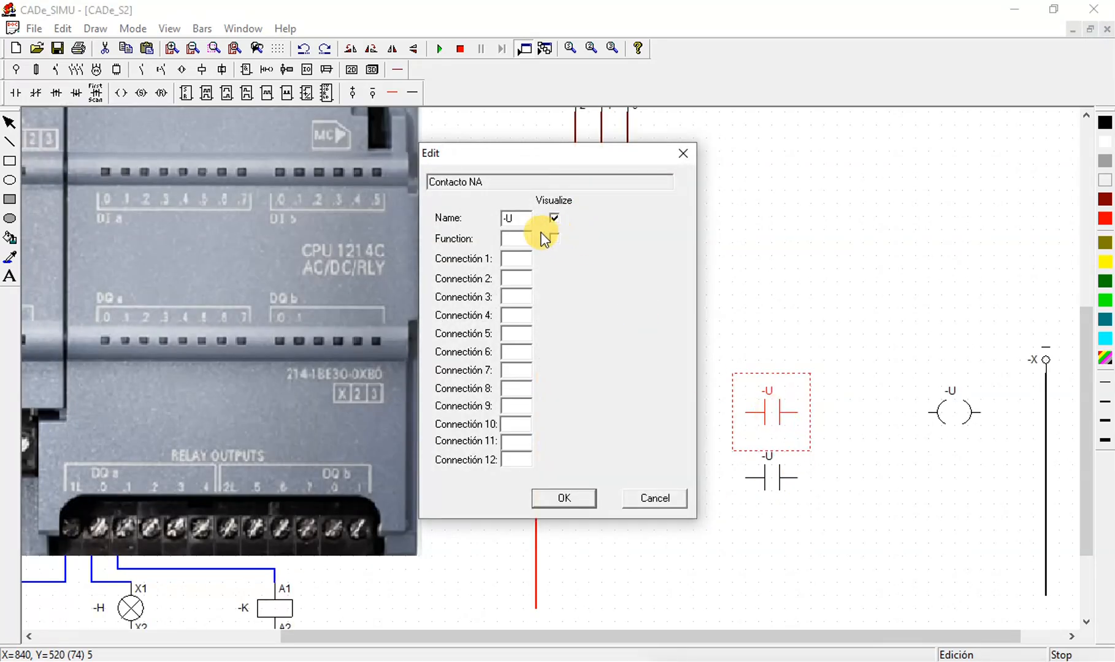
{"action": "left_click", "coordinate": [526, 220]}
{"action": "left_click_drag", "start_coordinate": [499, 218], "coordinate": [434, 219]}
{"action": "key", "text": "BackSpace"}
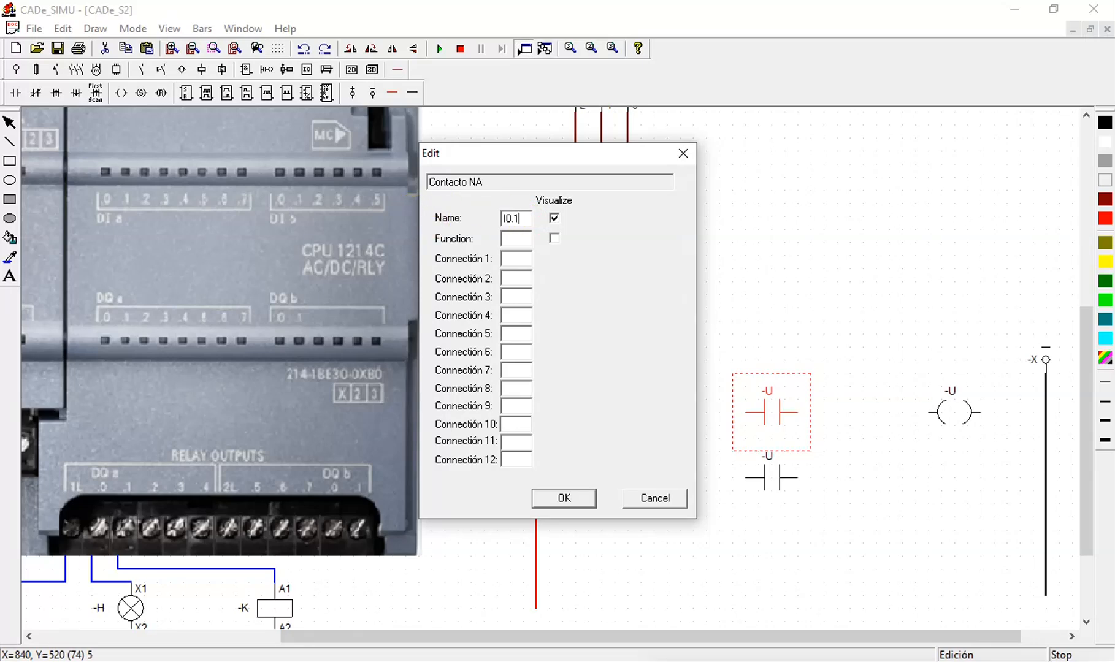
{"action": "left_click", "coordinate": [564, 498]}
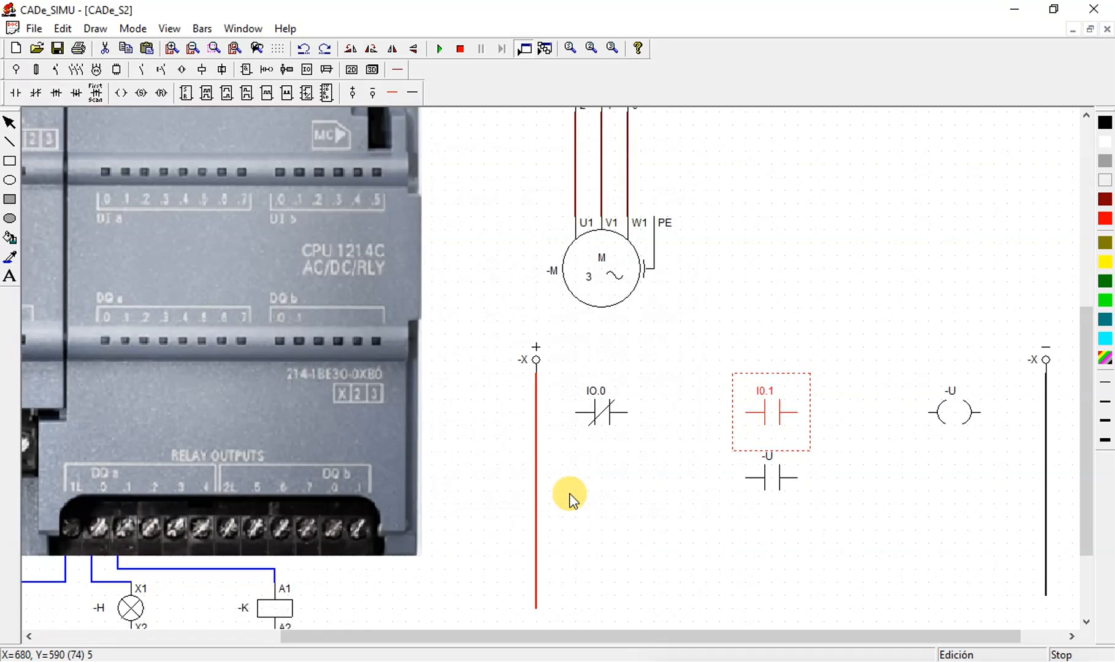
Step: Rename the output coil near the negative rail as Q0.1
{"action": "double_click", "coordinate": [935, 402]}
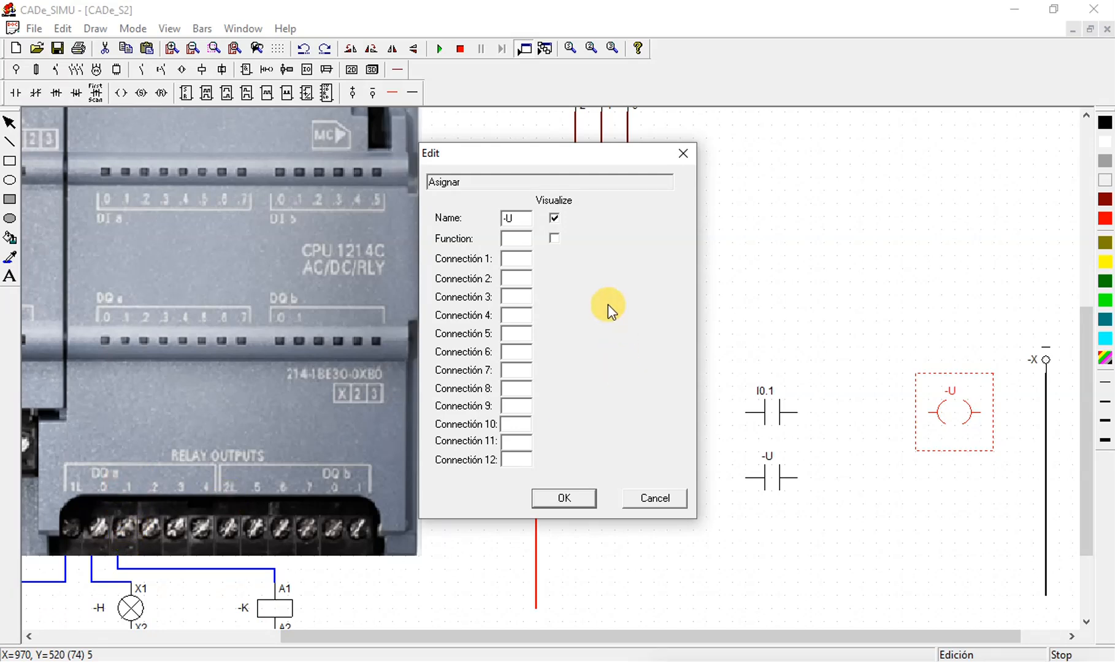
{"action": "left_click_drag", "start_coordinate": [528, 215], "coordinate": [433, 219]}
{"action": "type", "text": "Q0.1"}
{"action": "left_click", "coordinate": [565, 499]}
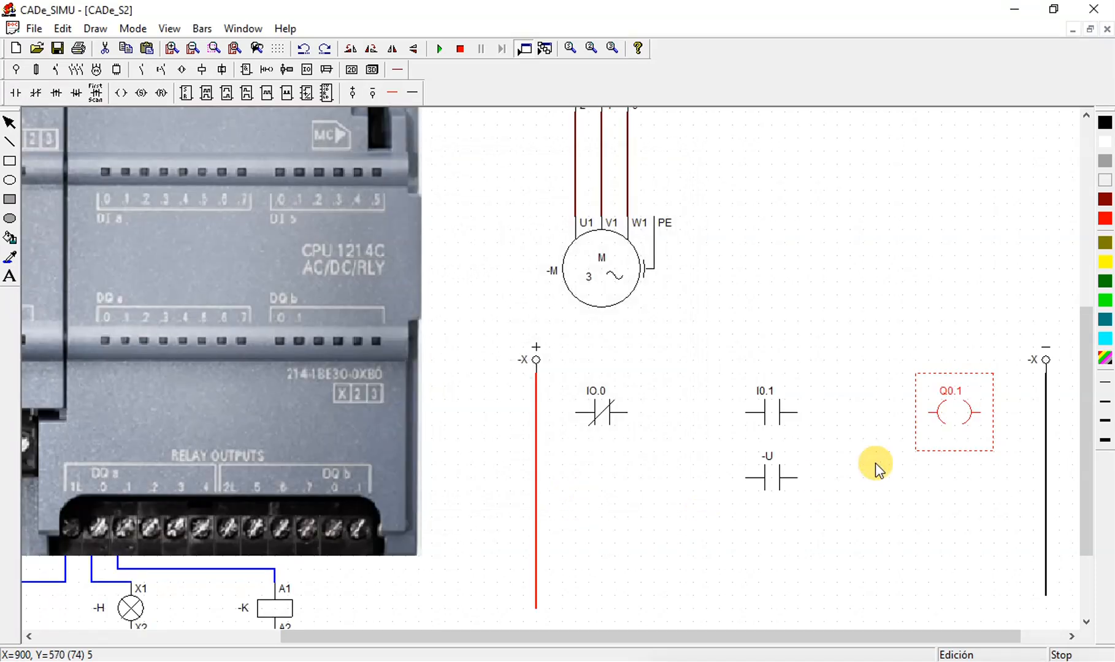
Step: Rename the normally open contact below I0.1 as Q0.1 for the self-holding branch
{"action": "left_click", "coordinate": [768, 474]}
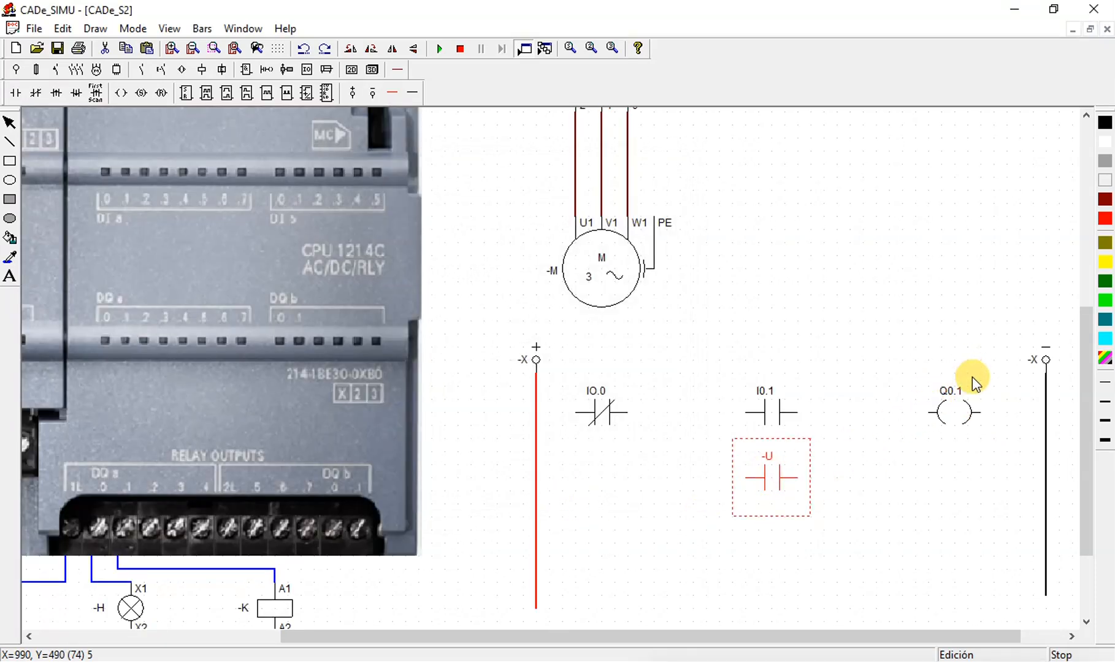
{"action": "double_click", "coordinate": [782, 483]}
{"action": "double_click", "coordinate": [515, 218]}
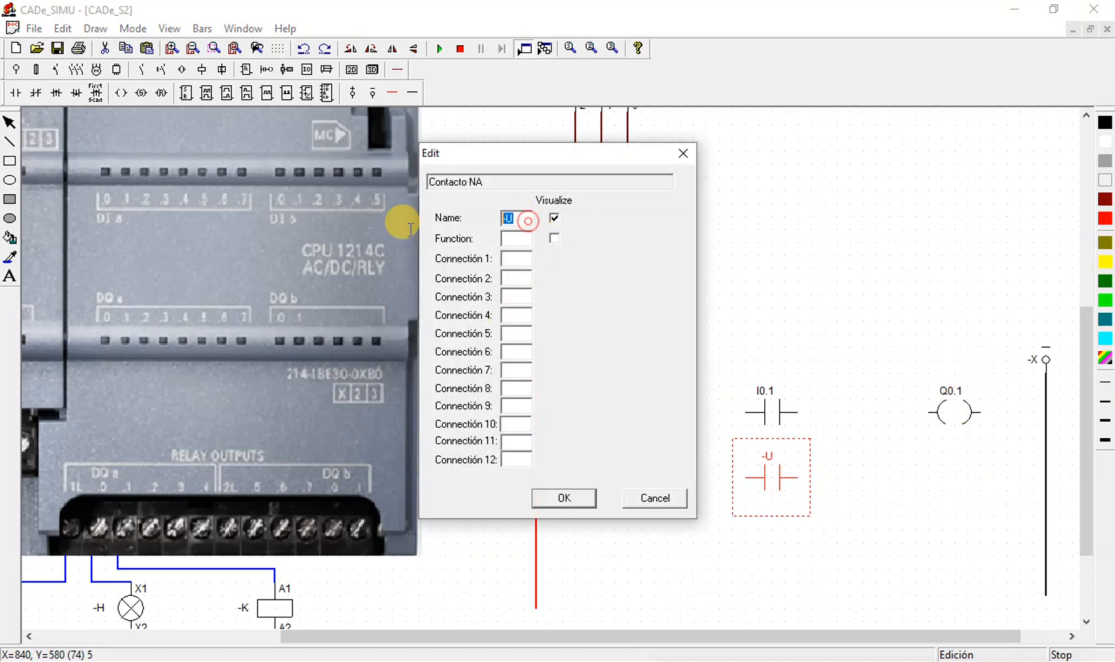
{"action": "type", "text": "Q0.1"}
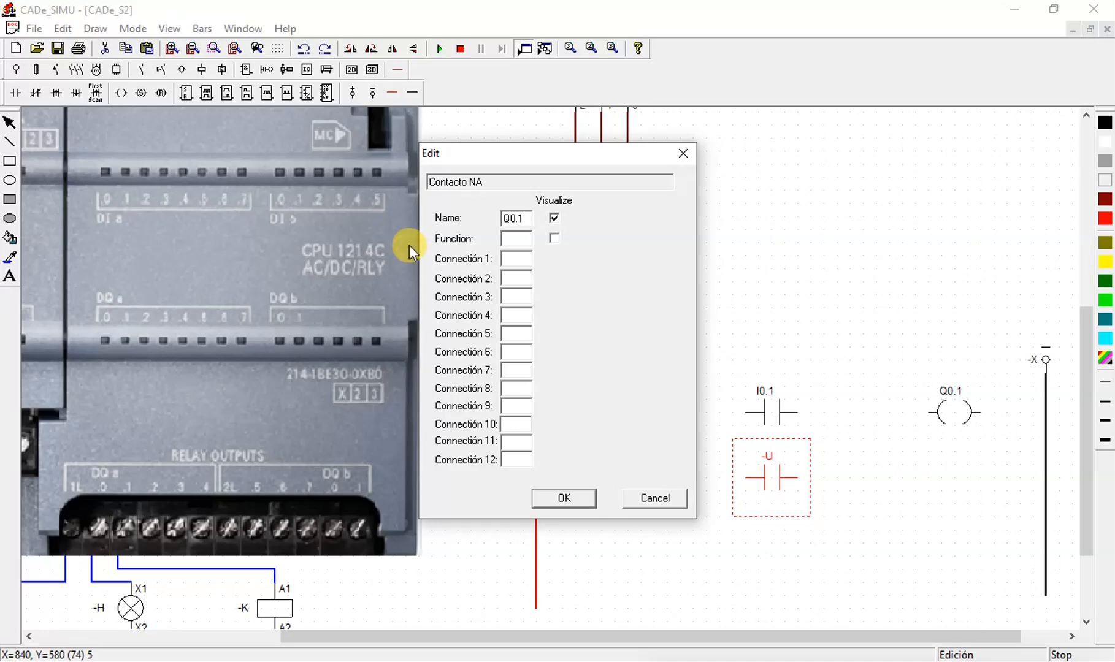
{"action": "left_click", "coordinate": [565, 498]}
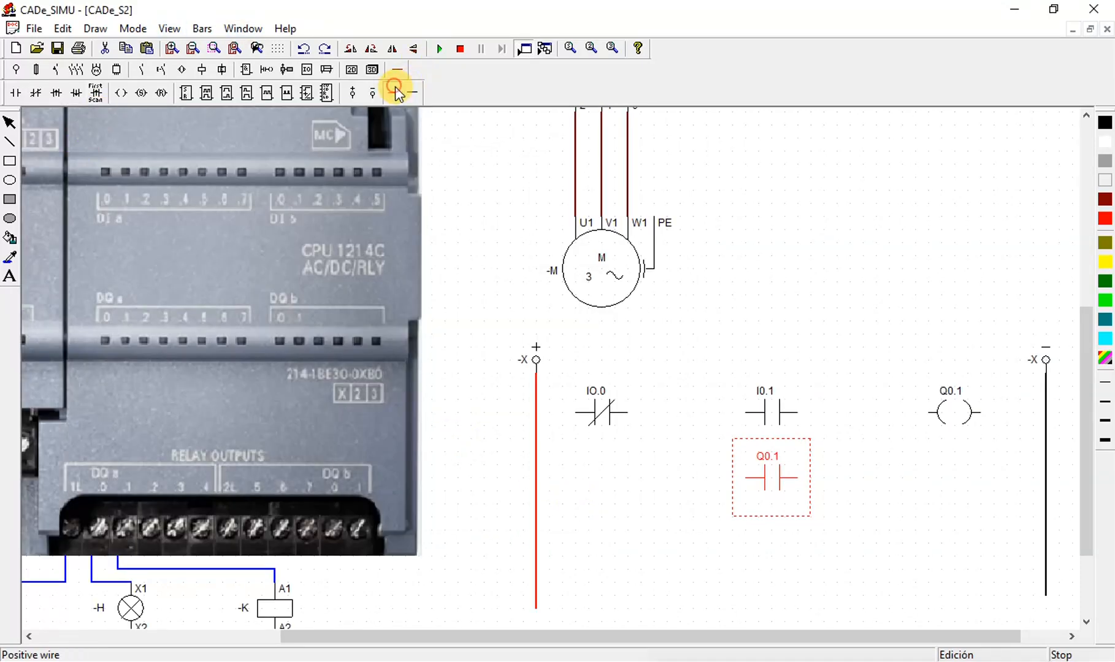
Step: Wire the positive rail through I0.0 and I0.1 to coil Q0.1 in red, with contact Q0.1 connected in parallel with I0.1
{"action": "left_click", "coordinate": [393, 91]}
{"action": "left_click_drag", "start_coordinate": [570, 421], "coordinate": [927, 414]}
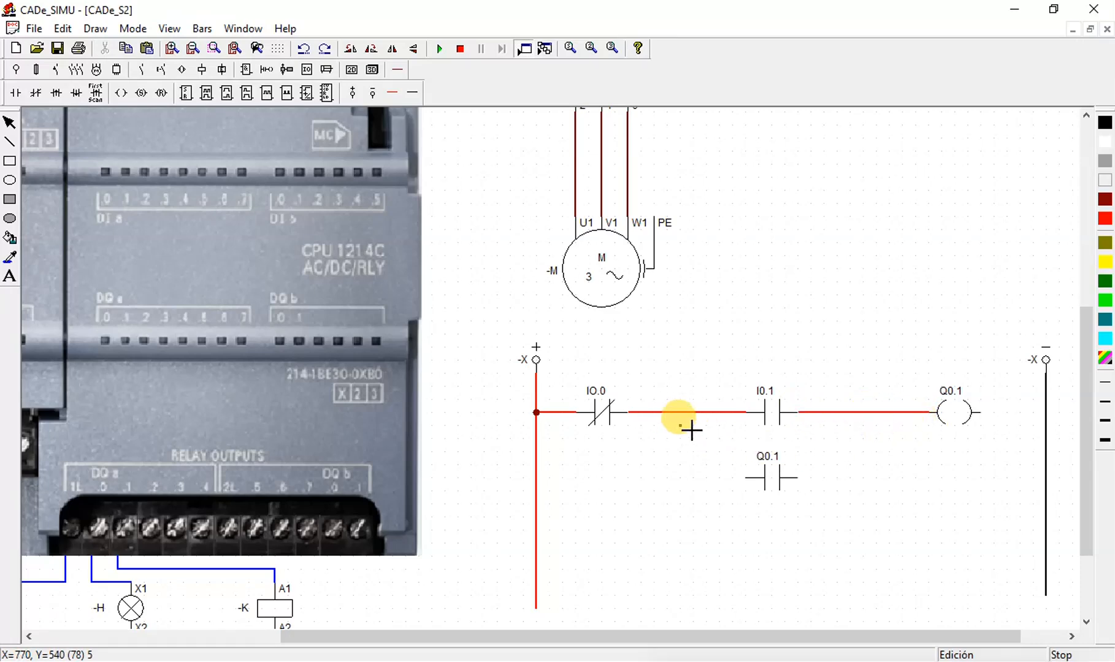
{"action": "mouse_move", "coordinate": [705, 412]}
{"action": "left_mouse_down"}
{"action": "mouse_move", "coordinate": [706, 478]}
{"action": "mouse_move", "coordinate": [741, 485]}
{"action": "left_mouse_up"}
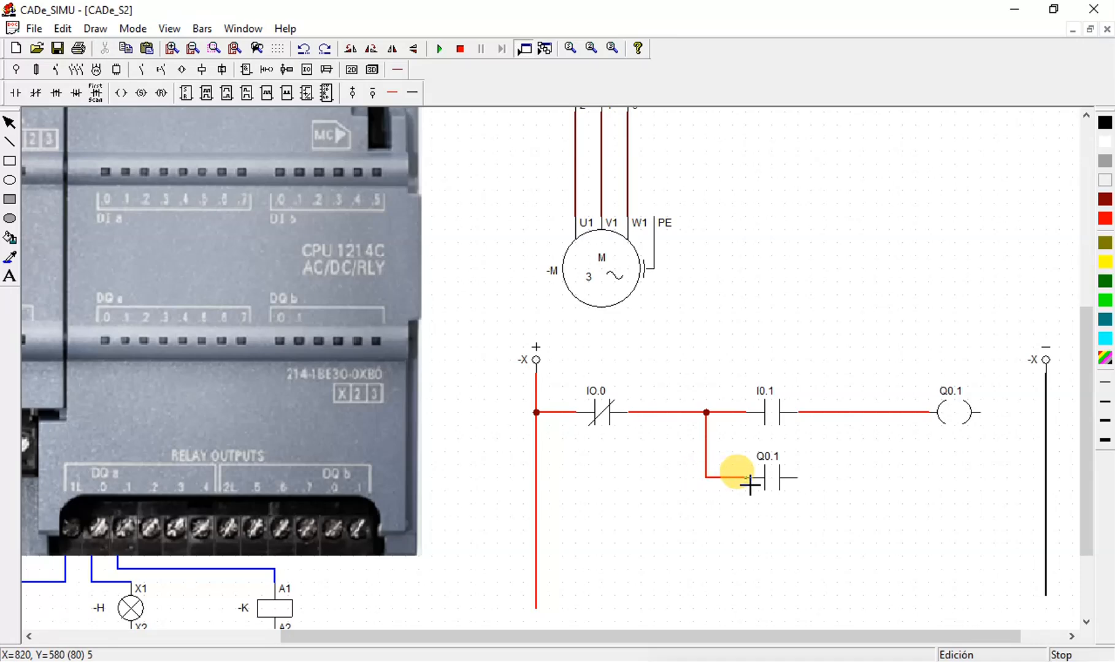
{"action": "left_click_drag", "start_coordinate": [827, 420], "coordinate": [805, 485]}
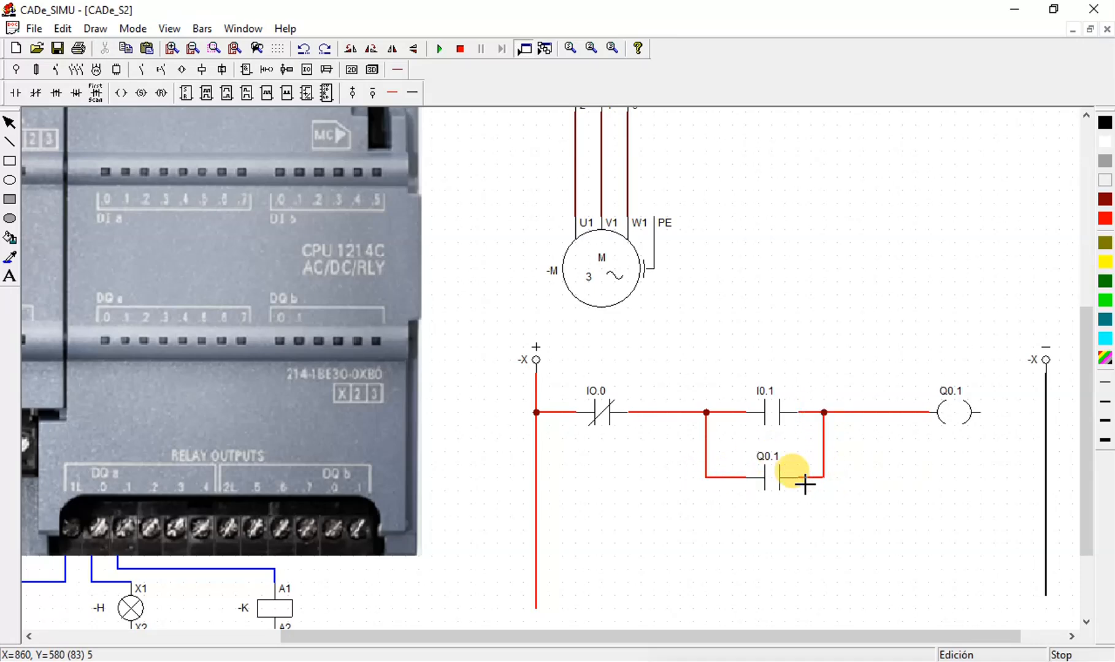
Step: Connect coil Q0.1 to the negative rail with a black negative wire
{"action": "left_click", "coordinate": [412, 92]}
{"action": "left_click", "coordinate": [980, 411]}
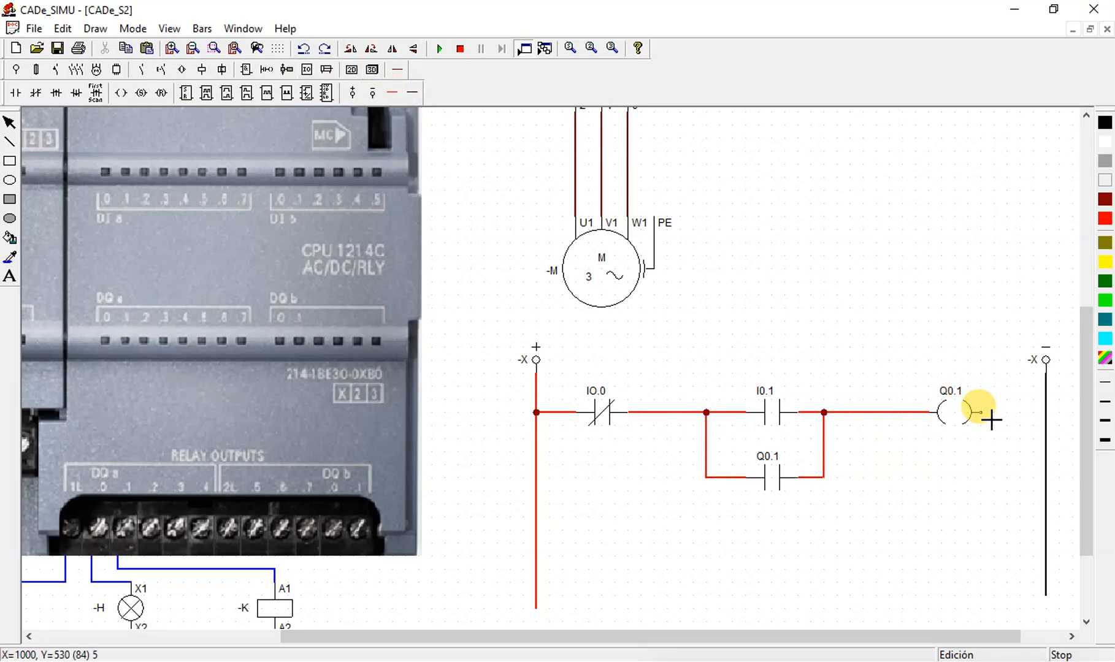
{"action": "left_click_drag", "start_coordinate": [991, 420], "coordinate": [1043, 438]}
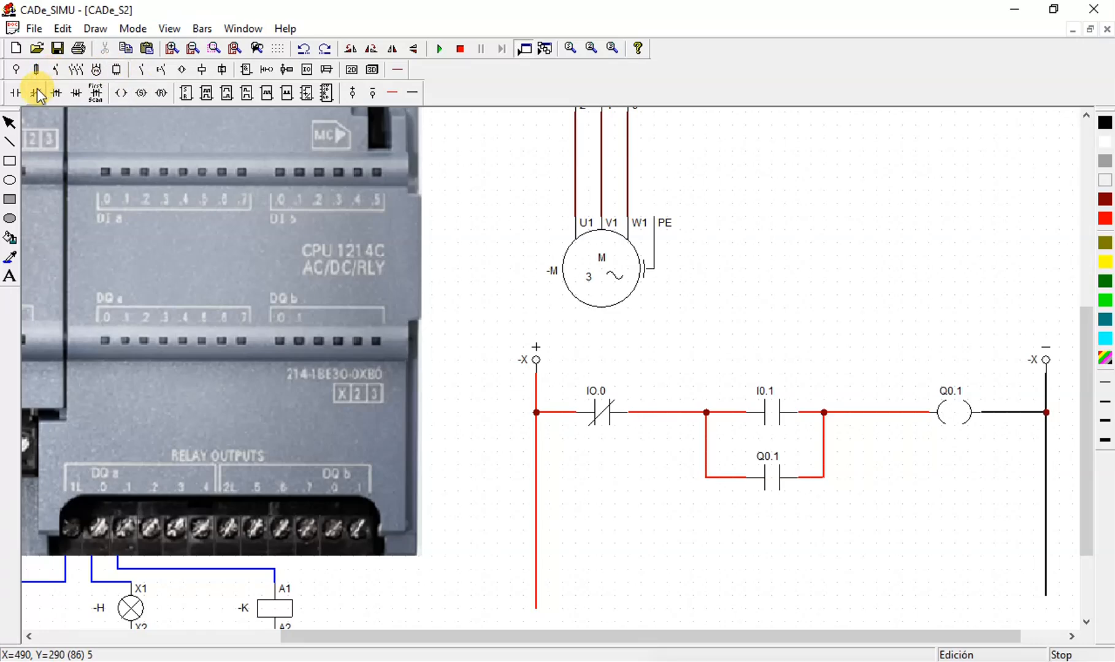
Step: Place a normally open contact on a second rung near the positive rail and name it Q0.1
{"action": "left_click", "coordinate": [17, 92]}
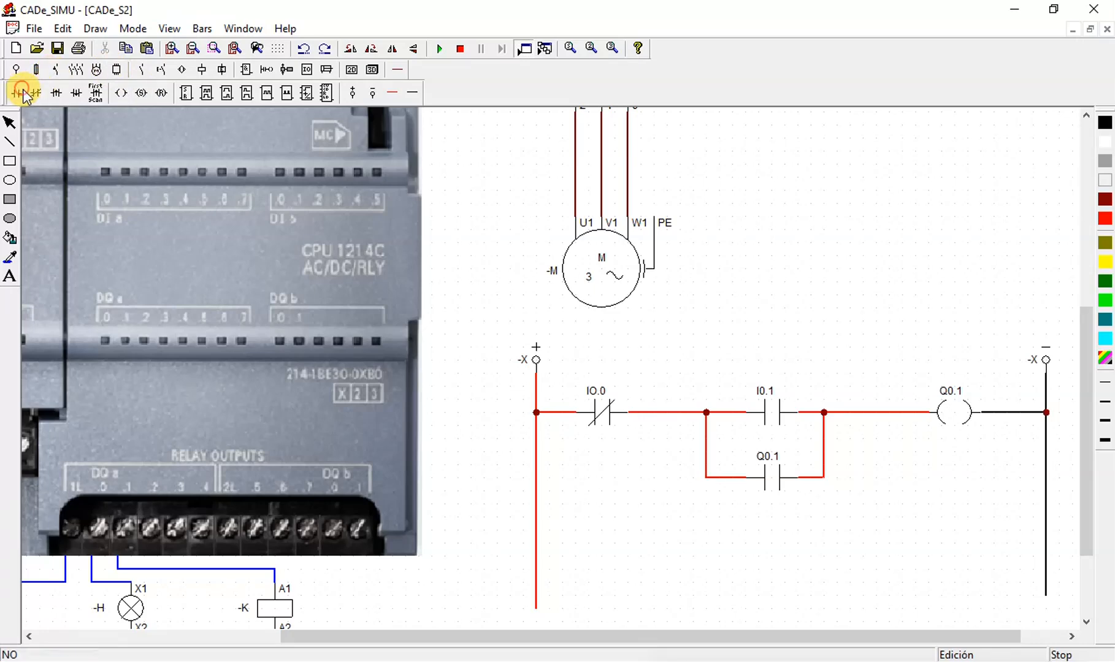
{"action": "left_click", "coordinate": [583, 537]}
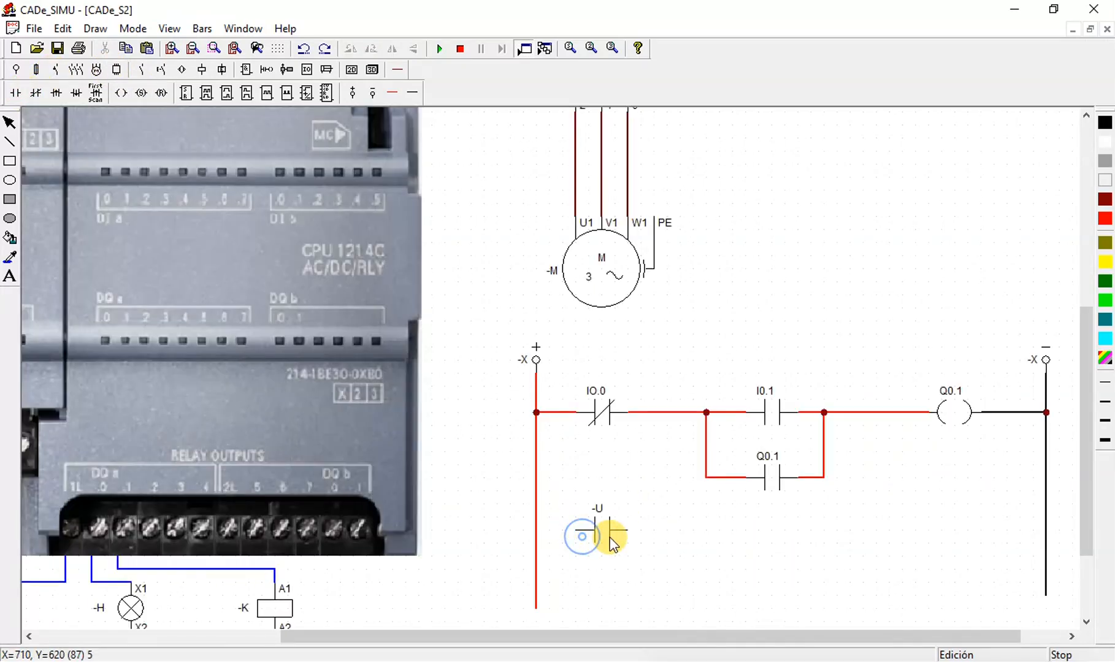
{"action": "double_click", "coordinate": [610, 528]}
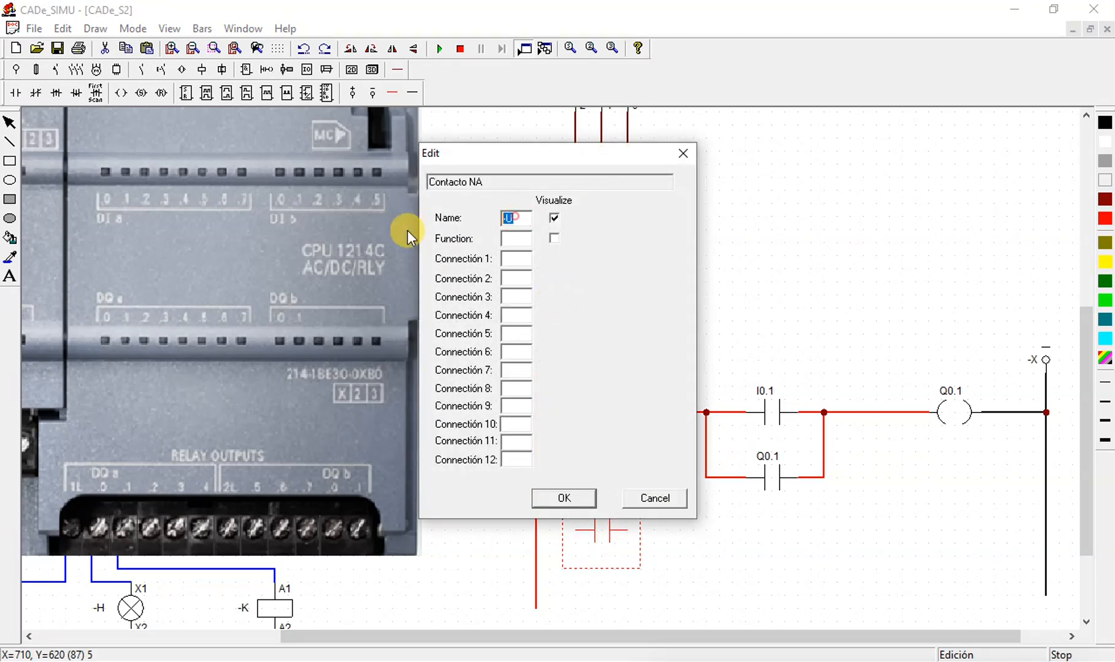
{"action": "type", "text": "Q0"}
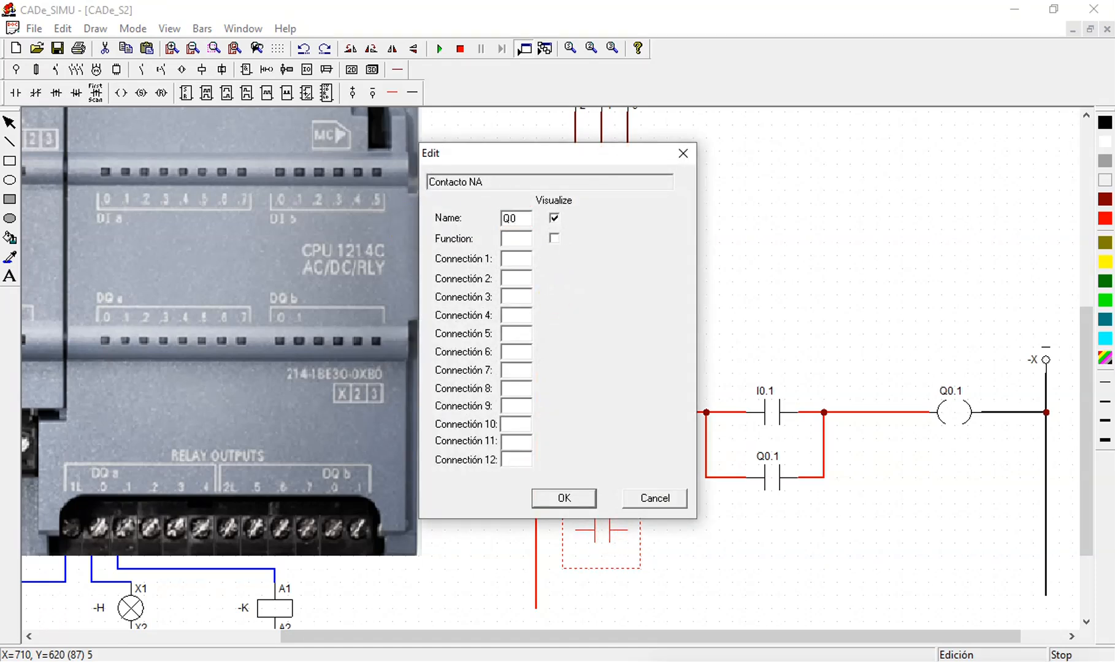
{"action": "type", "text": ".1"}
{"action": "left_click", "coordinate": [568, 498]}
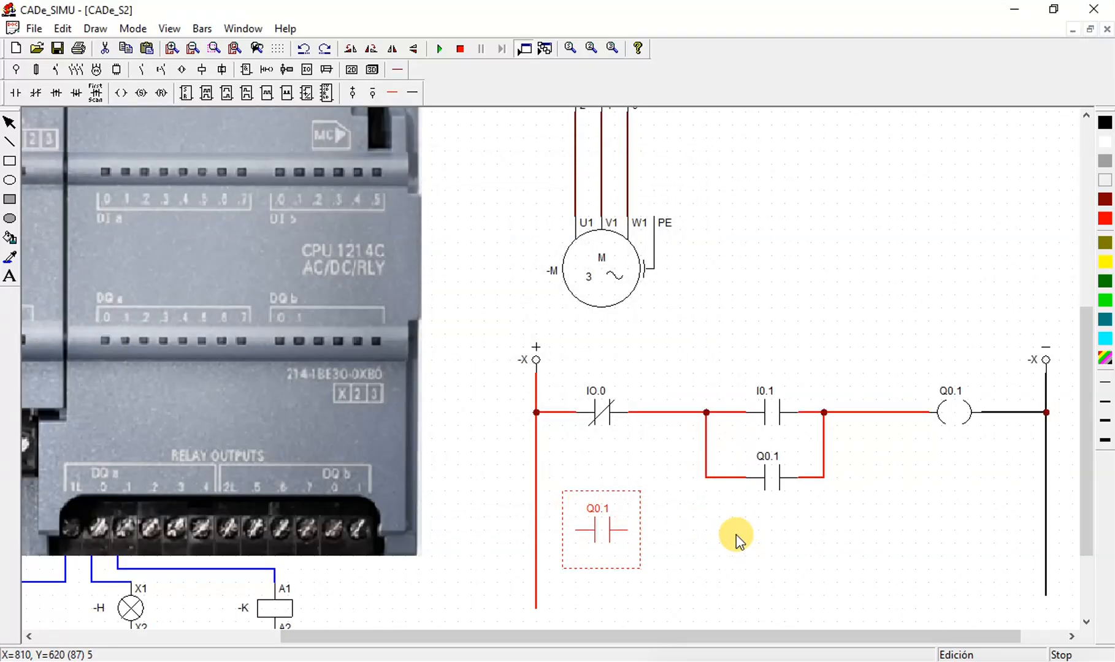
Step: Place an output coil on the second rung near the negative rail and name it Q0.0
{"action": "left_click", "coordinate": [120, 93]}
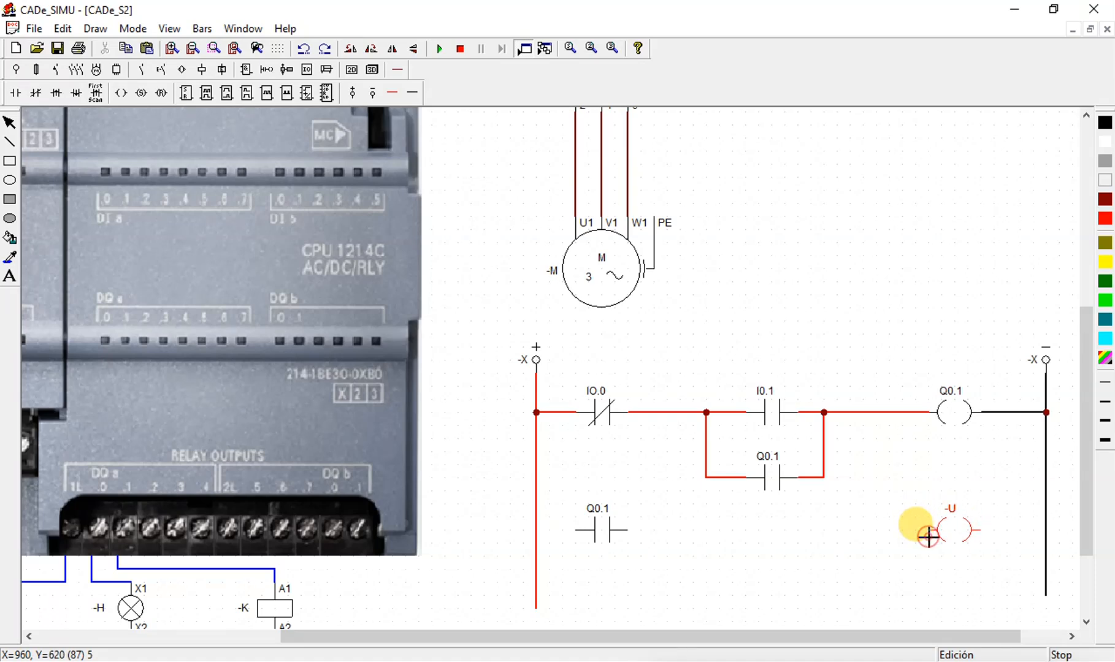
{"action": "left_click", "coordinate": [928, 536]}
{"action": "double_click", "coordinate": [971, 537]}
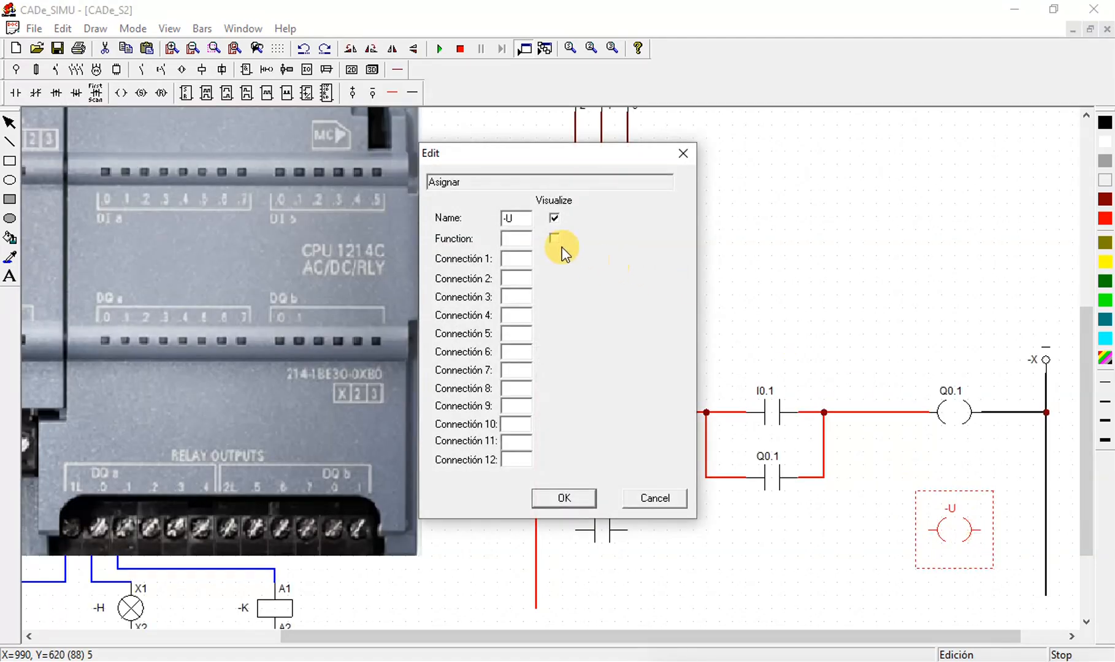
{"action": "left_click_drag", "start_coordinate": [509, 217], "coordinate": [428, 218]}
{"action": "type", "text": "Q"}
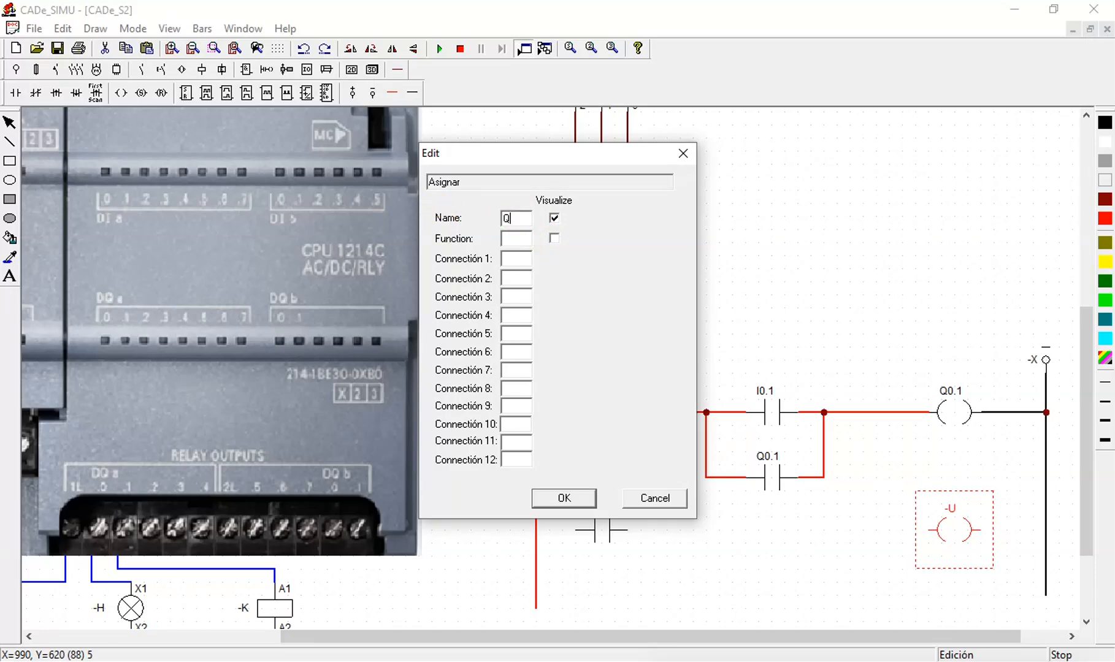
{"action": "type", "text": "0.0"}
{"action": "left_click", "coordinate": [564, 498]}
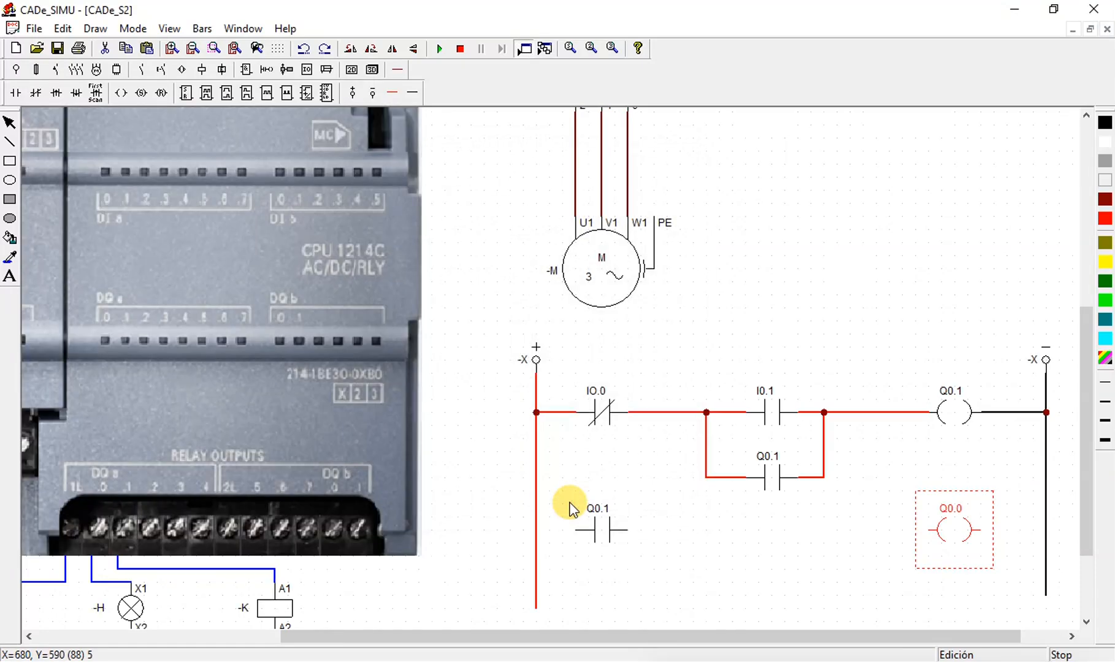
Step: Wire the second rung from the positive rail through contact Q0.1 to coil Q0.0, and connect the coil to the negative rail
{"action": "left_click", "coordinate": [392, 92]}
{"action": "mouse_move", "coordinate": [544, 535]}
{"action": "left_mouse_down"}
{"action": "mouse_move", "coordinate": [828, 552]}
{"action": "mouse_move", "coordinate": [933, 551]}
{"action": "mouse_move", "coordinate": [934, 539]}
{"action": "left_mouse_up"}
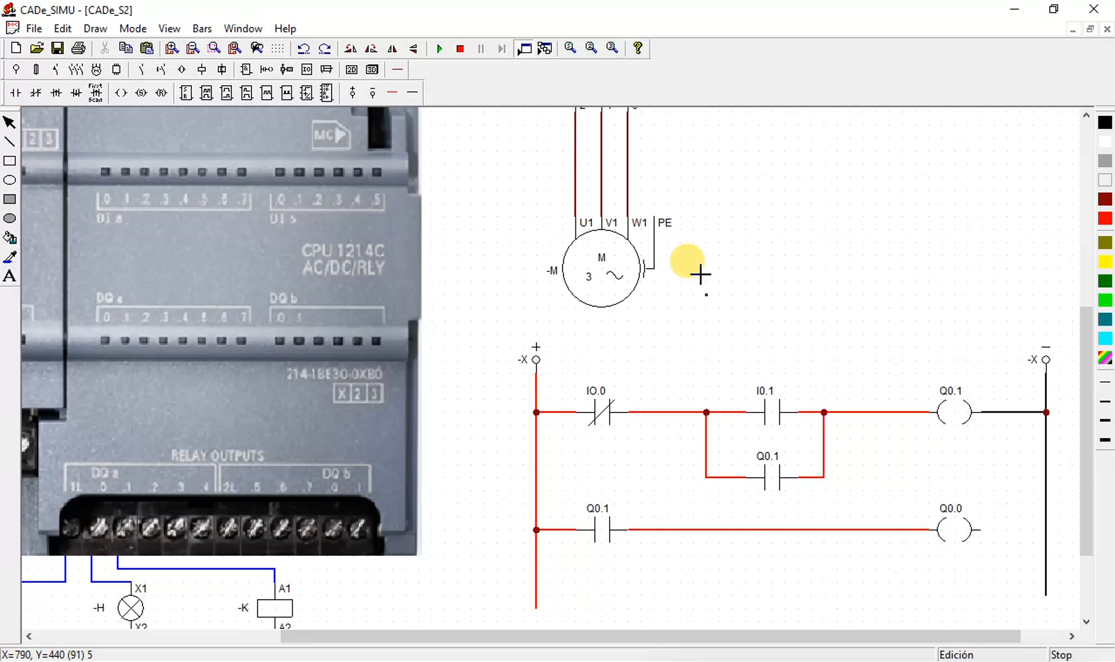
{"action": "left_click", "coordinate": [413, 92]}
{"action": "left_click_drag", "start_coordinate": [984, 530], "coordinate": [1046, 538]}
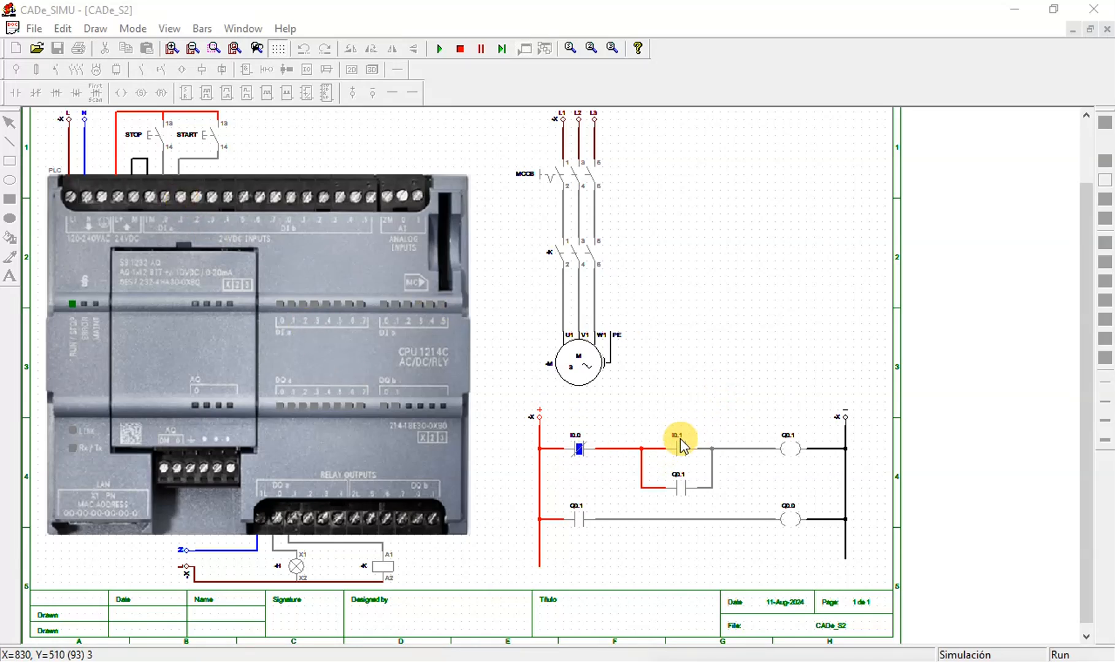
Step: Run the circuit simulation with the MCCB closed and start the motor with the START pushbutton
{"action": "left_click", "coordinate": [439, 49]}
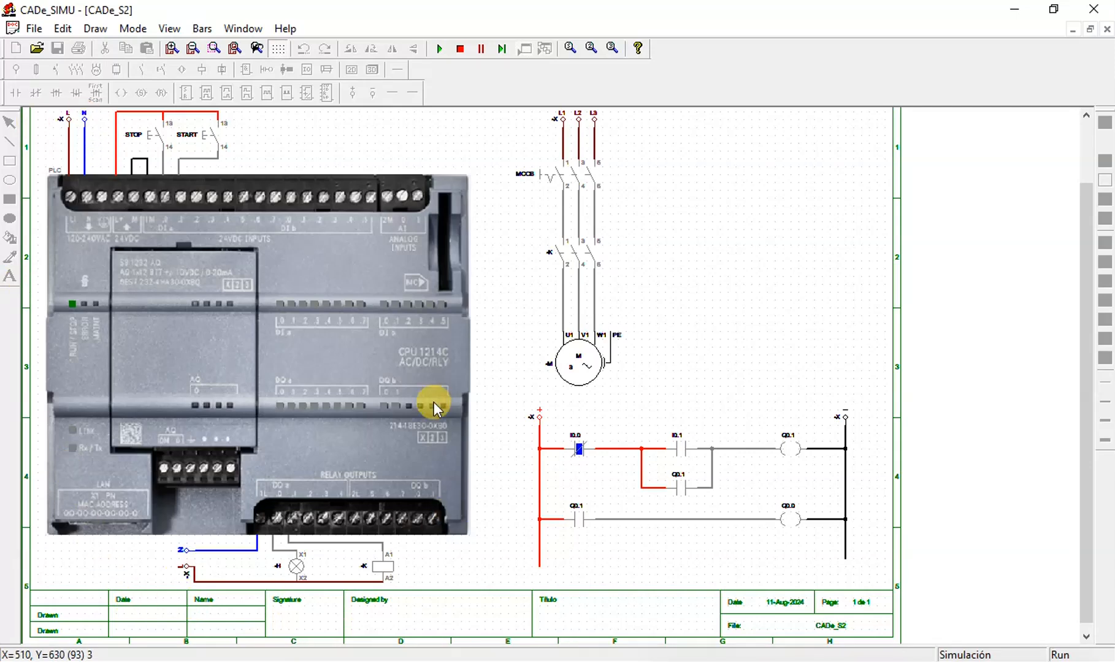
{"action": "left_click", "coordinate": [575, 175]}
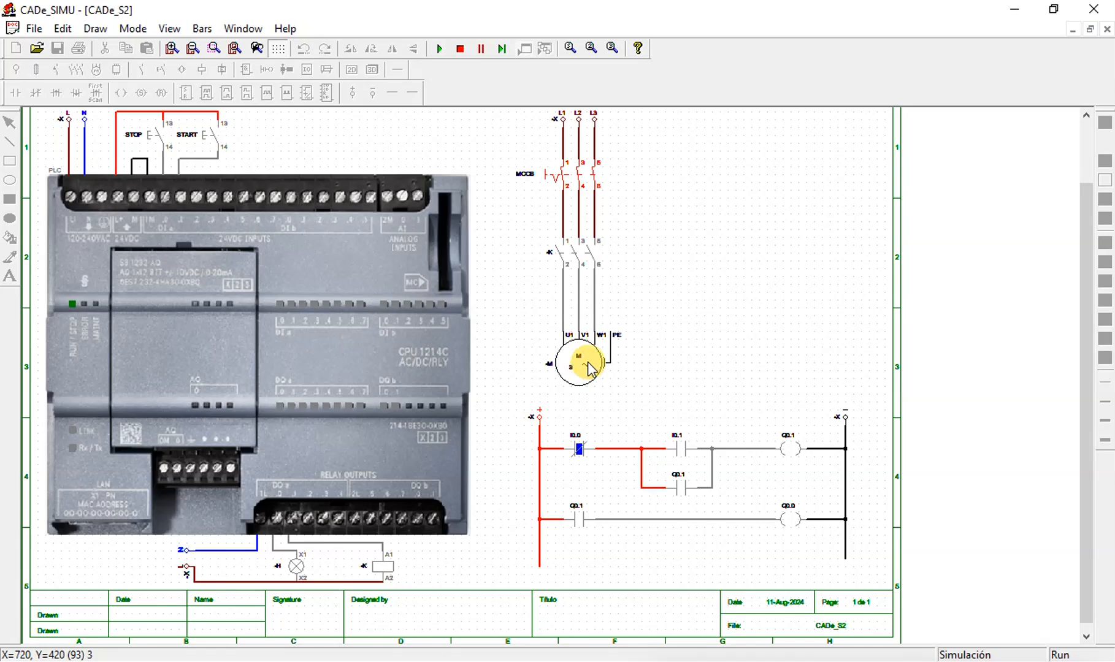
{"action": "left_click", "coordinate": [207, 141]}
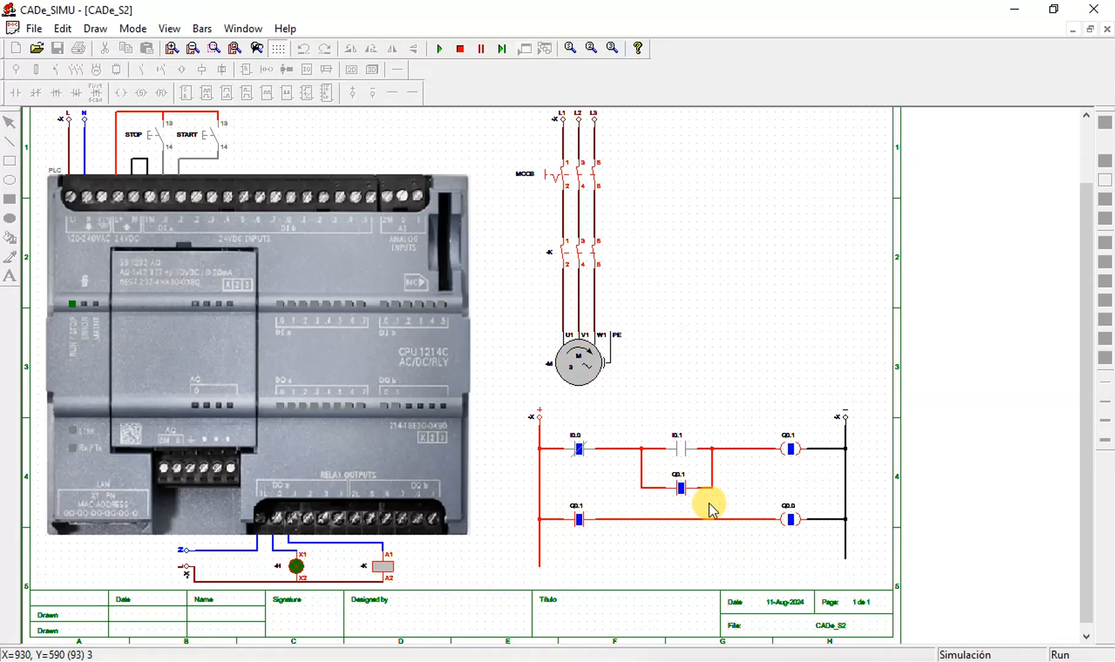
Step: Test the running simulation by actuating the STOP pushbutton and restarting the motor with START
{"action": "left_click", "coordinate": [158, 143]}
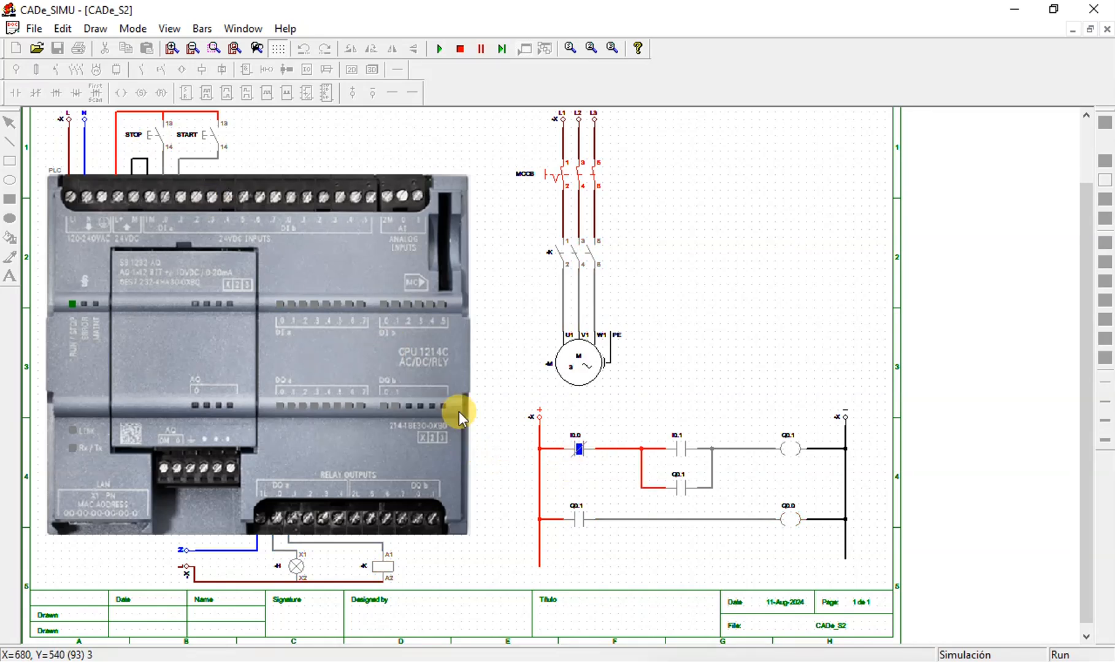
{"action": "left_click", "coordinate": [150, 134]}
{"action": "left_click", "coordinate": [150, 134]}
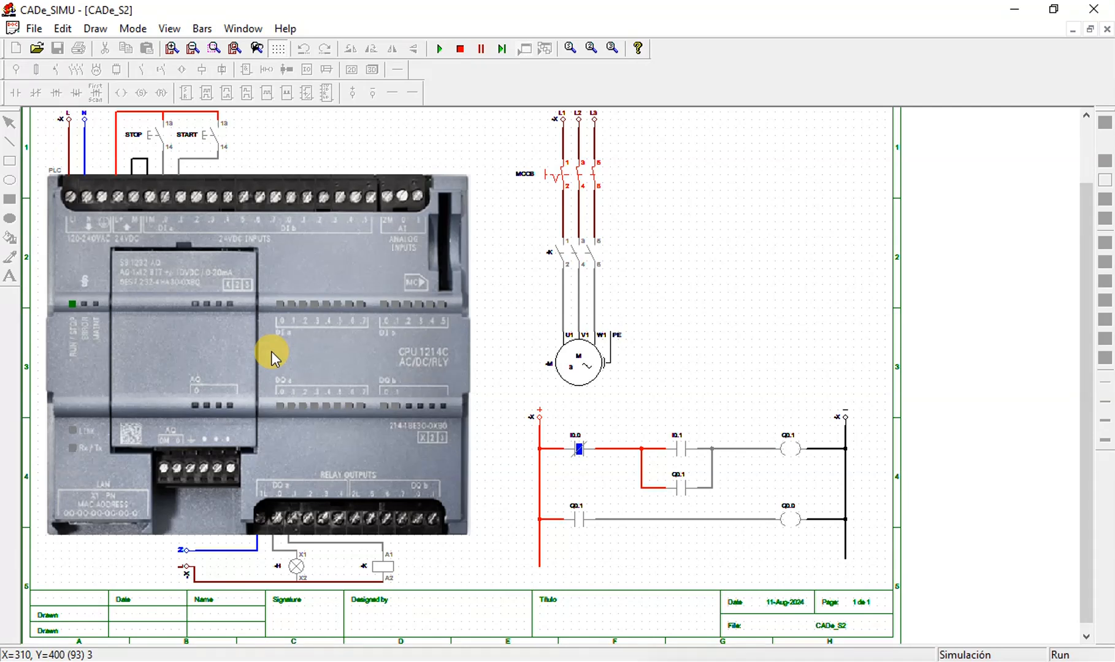
{"action": "left_click", "coordinate": [204, 136]}
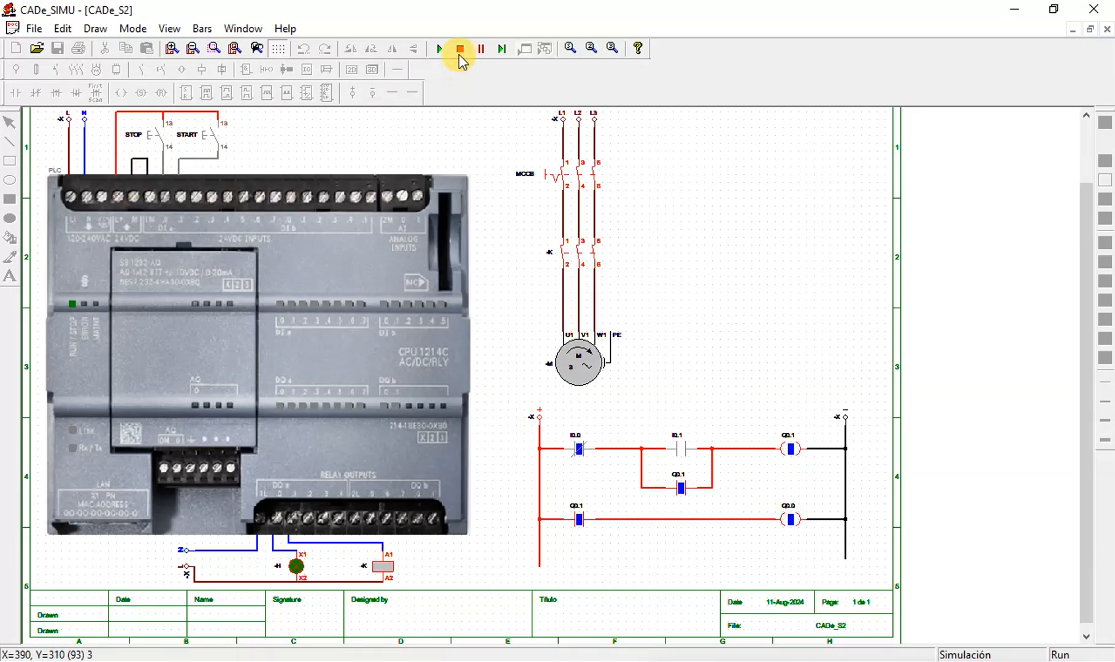
Step: Stop the simulation and set the S7-1200 PLC's symbol type to Relief photo
{"action": "left_click", "coordinate": [460, 49]}
{"action": "double_click", "coordinate": [349, 301]}
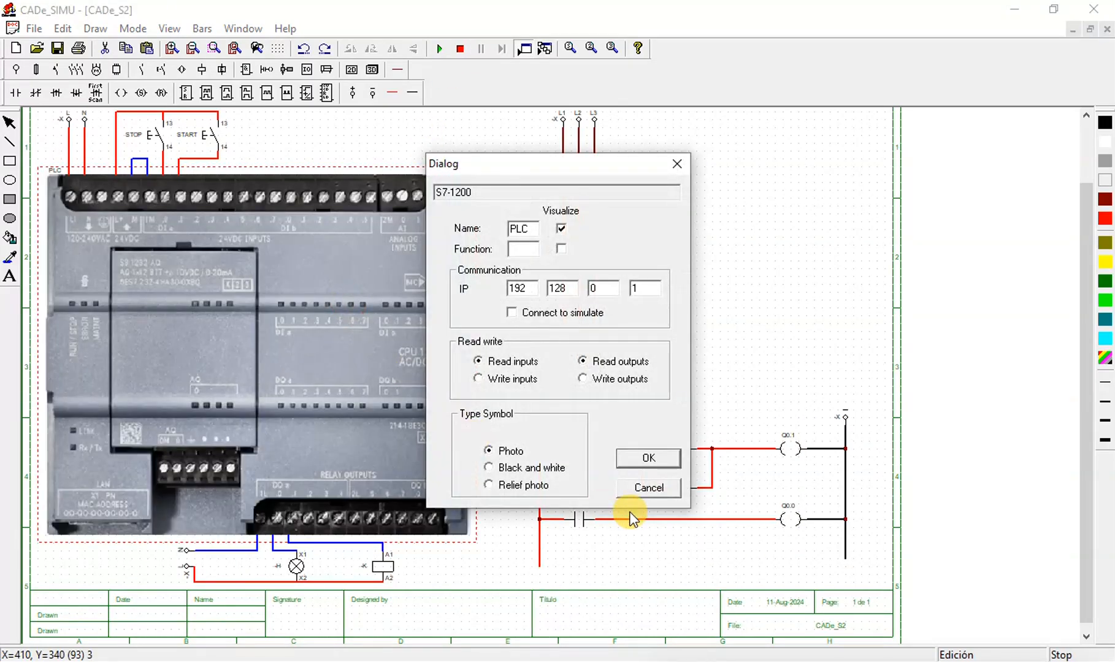
{"action": "left_click", "coordinate": [539, 486]}
{"action": "left_click", "coordinate": [637, 453]}
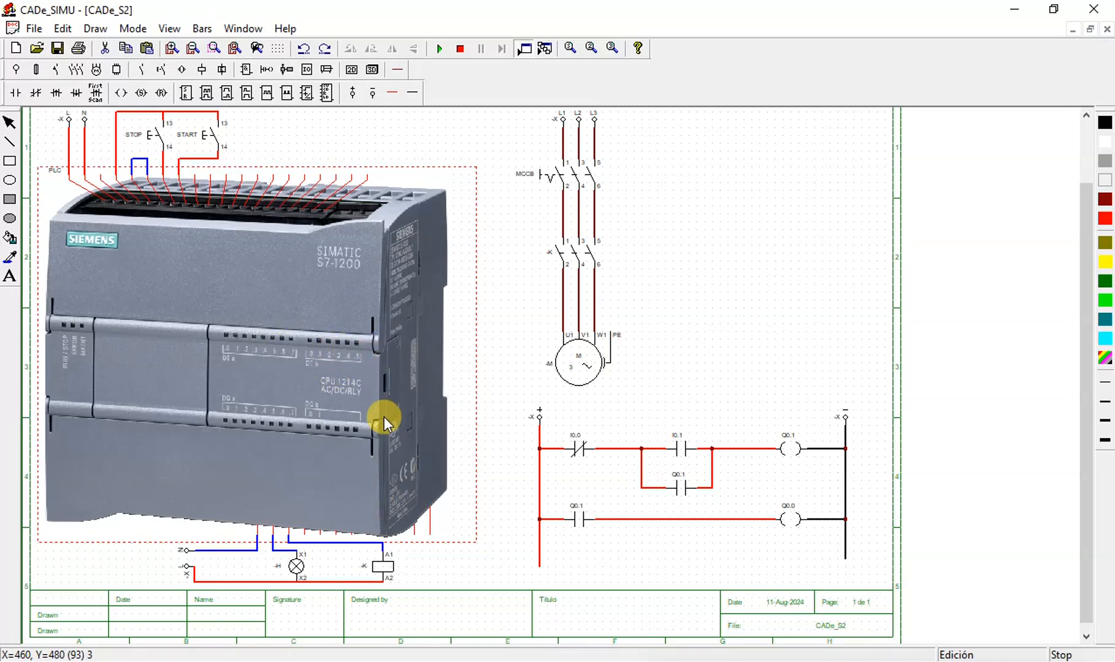
Step: Rerun the simulation with the relief-photo PLC, close the MCCB, and actuate the STOP and then the START pushbutton to run the motor
{"action": "left_click", "coordinate": [454, 48]}
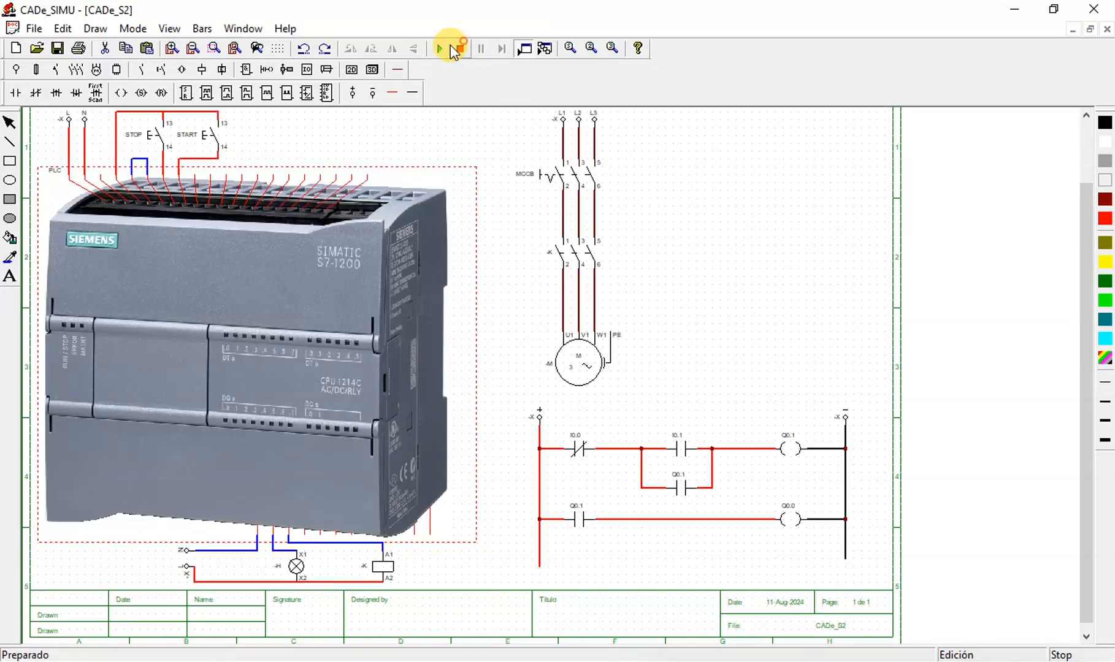
{"action": "left_click", "coordinate": [439, 48]}
{"action": "left_click", "coordinate": [567, 171]}
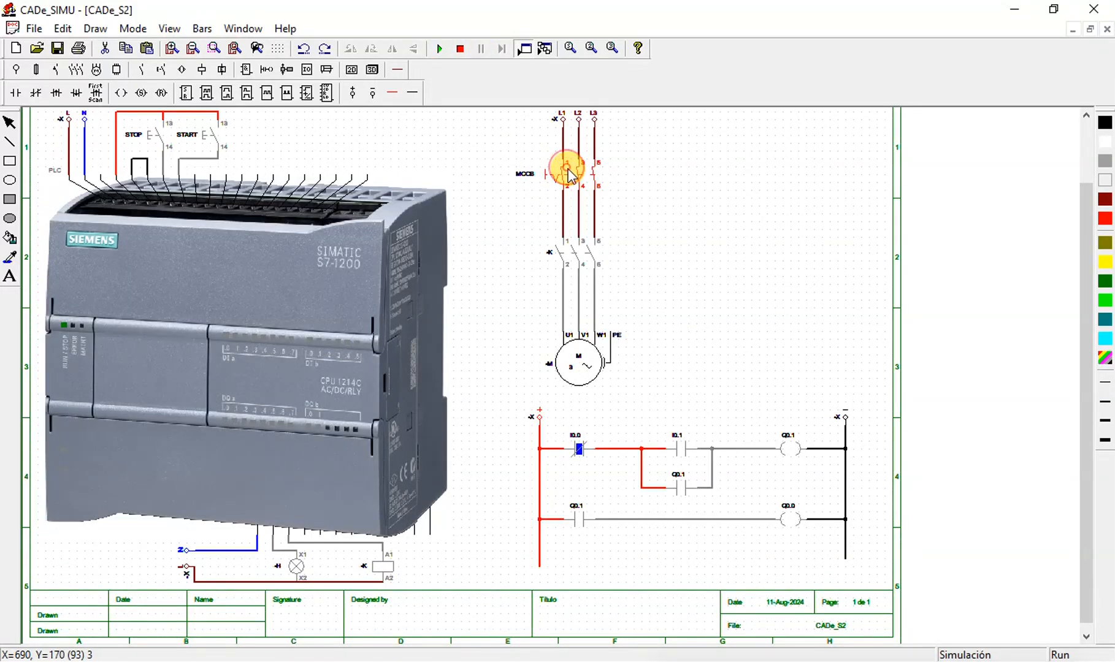
{"action": "left_click", "coordinate": [165, 131]}
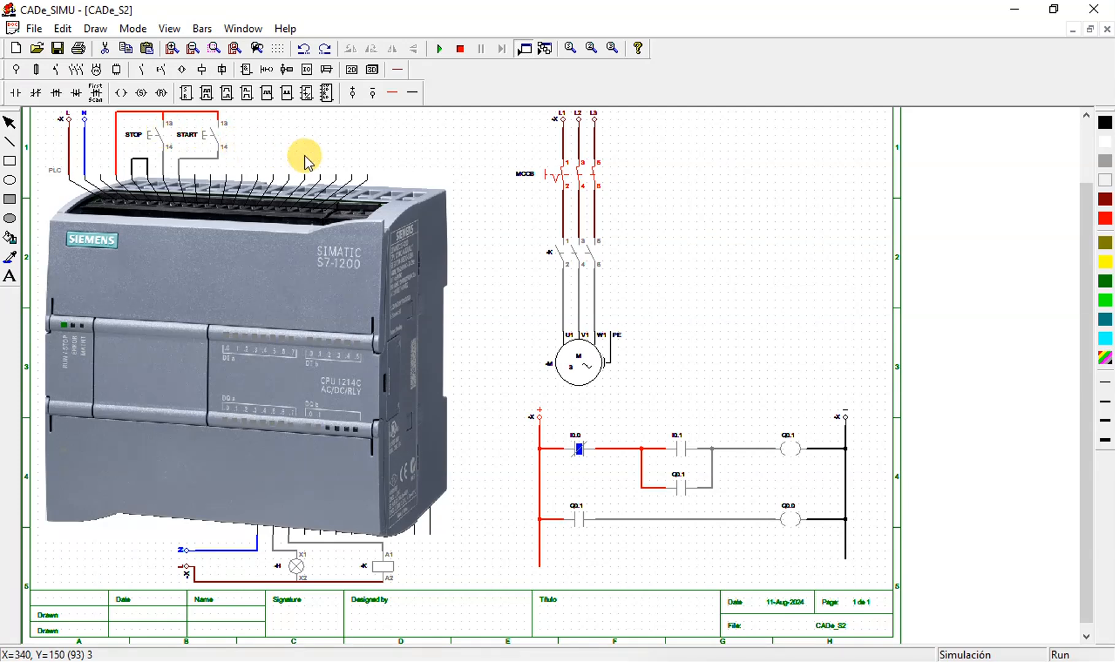
{"action": "left_click", "coordinate": [219, 136]}
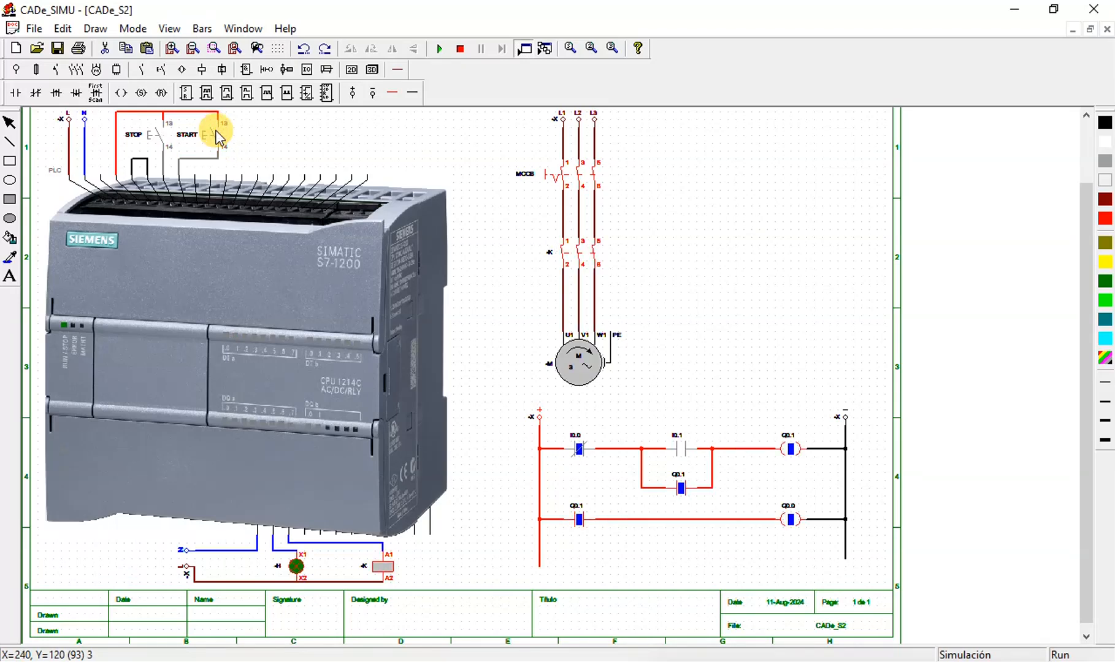